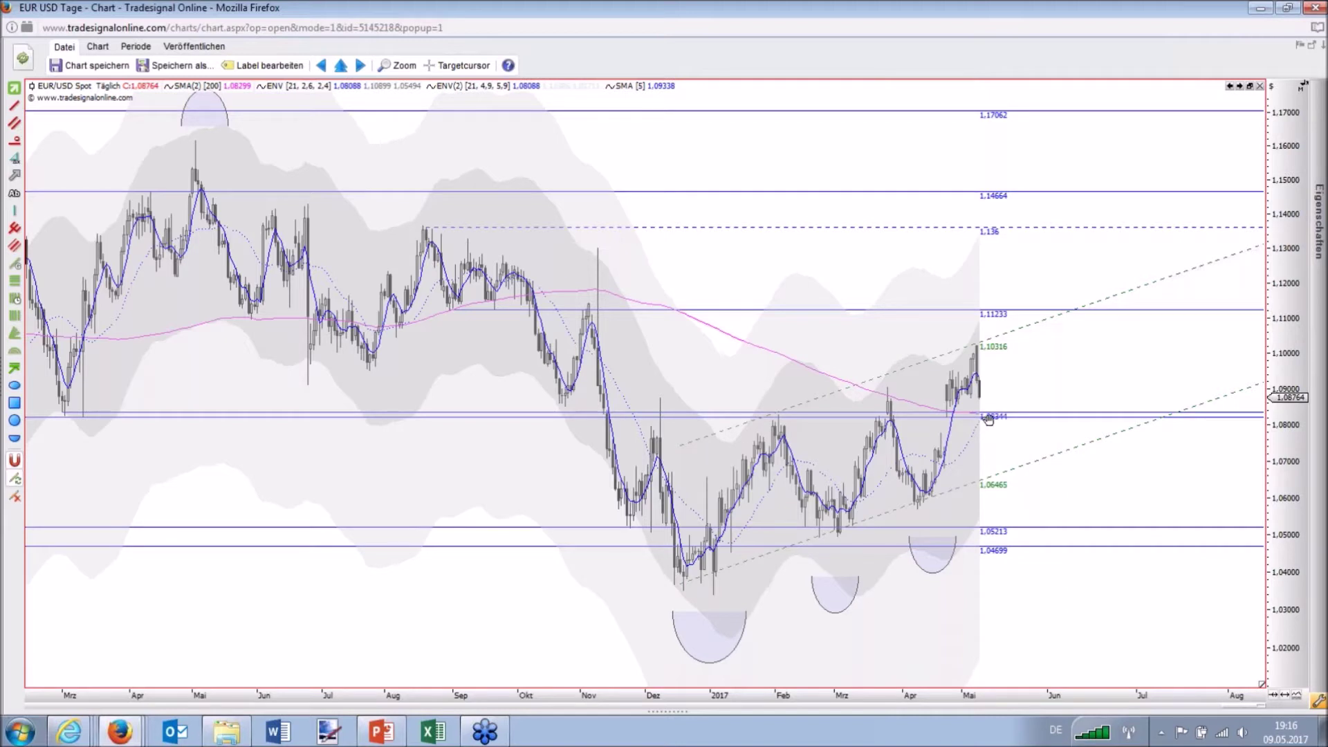
- Bring up the weekly US Dollar Index chart, examine the price at the dashed 98.599 support line, and close that chart
mouse_move(991, 416)
key("alt+Tab")
key("alt+Tab")
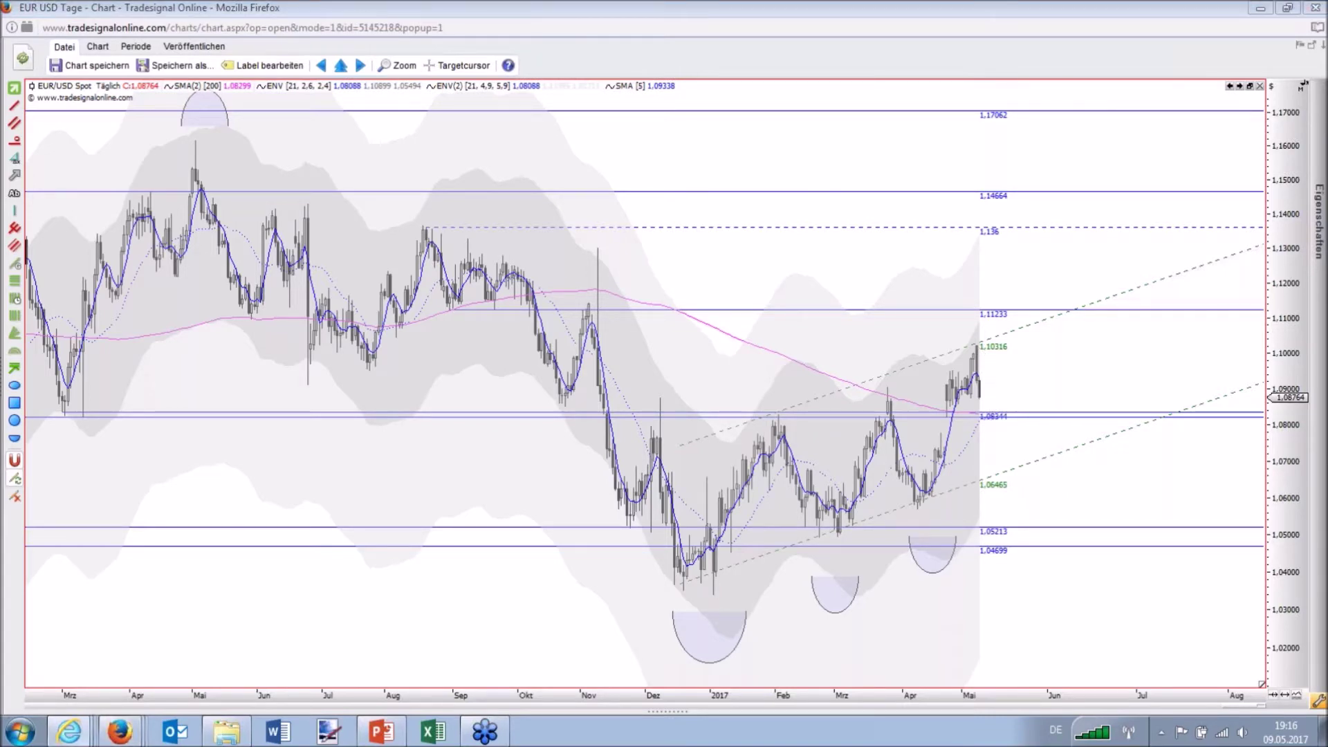
left_click_drag(138, 0, 439, 98)
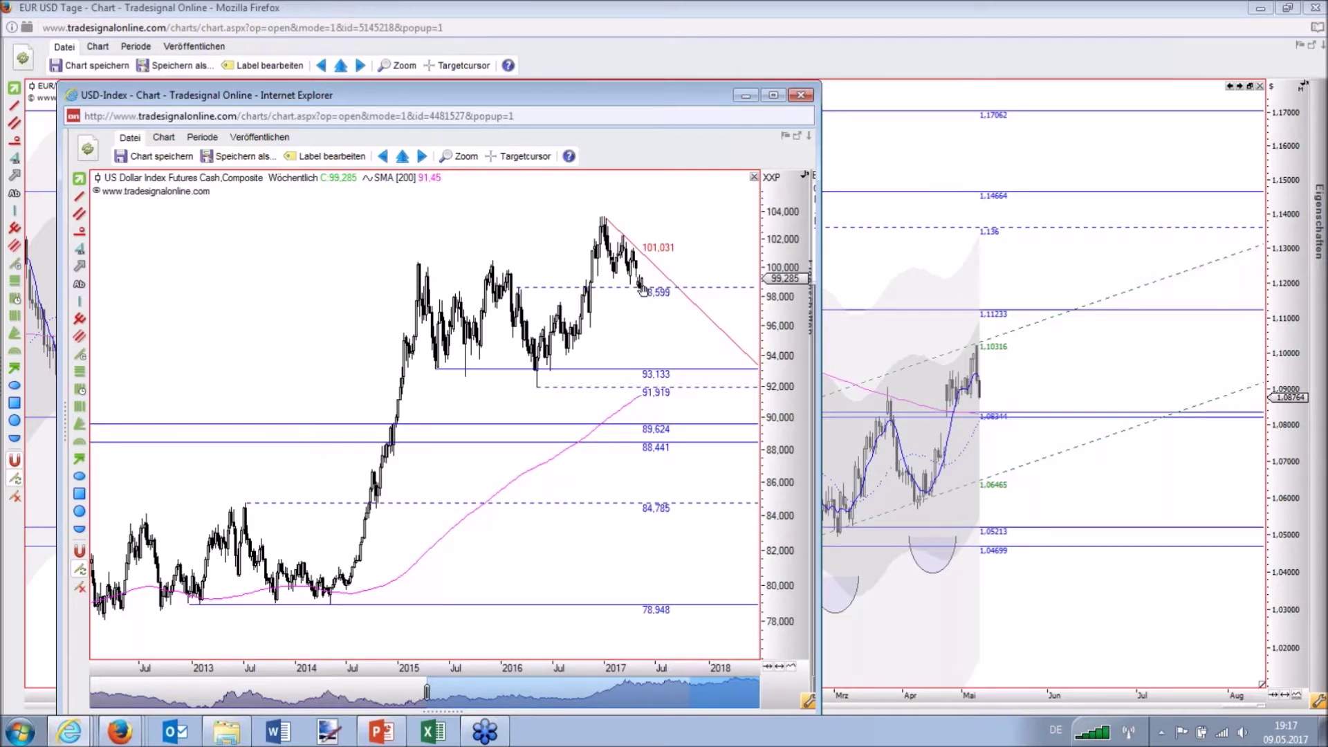
mouse_move(642, 286)
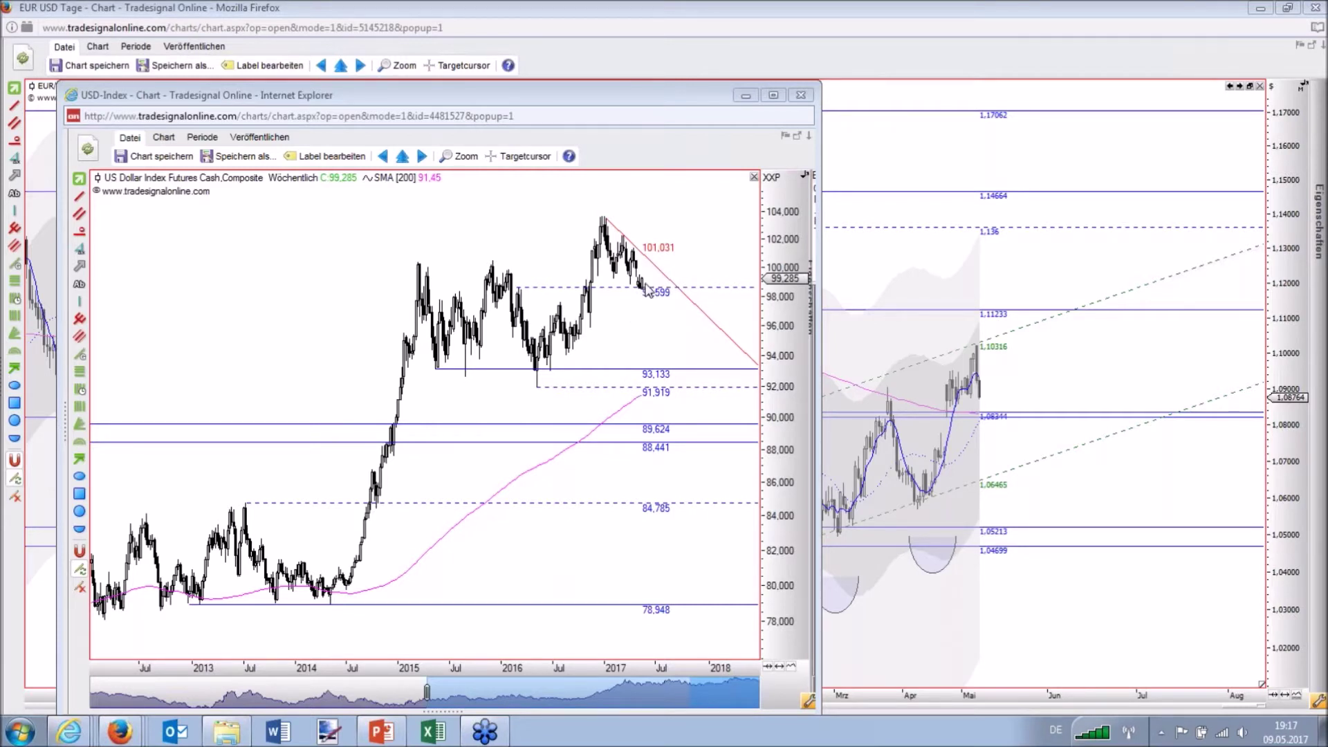
left_click(681, 104)
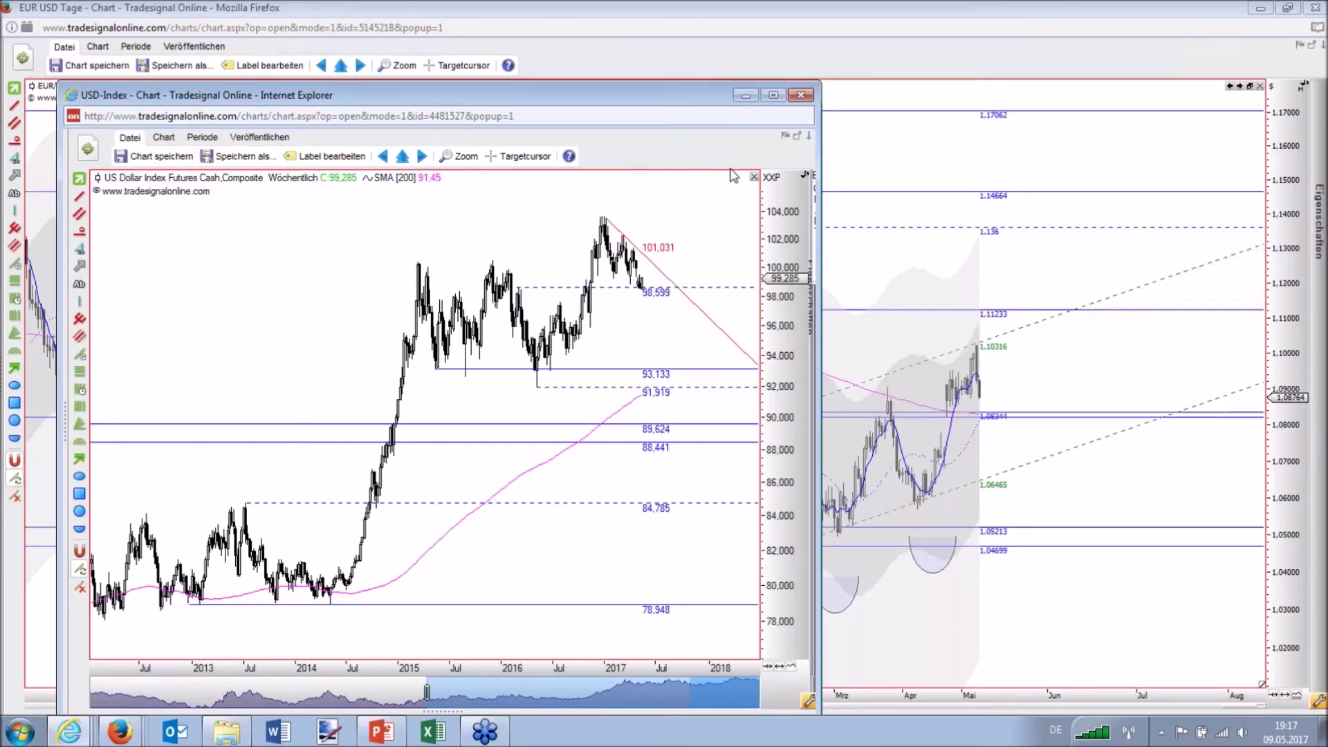
left_click(801, 96)
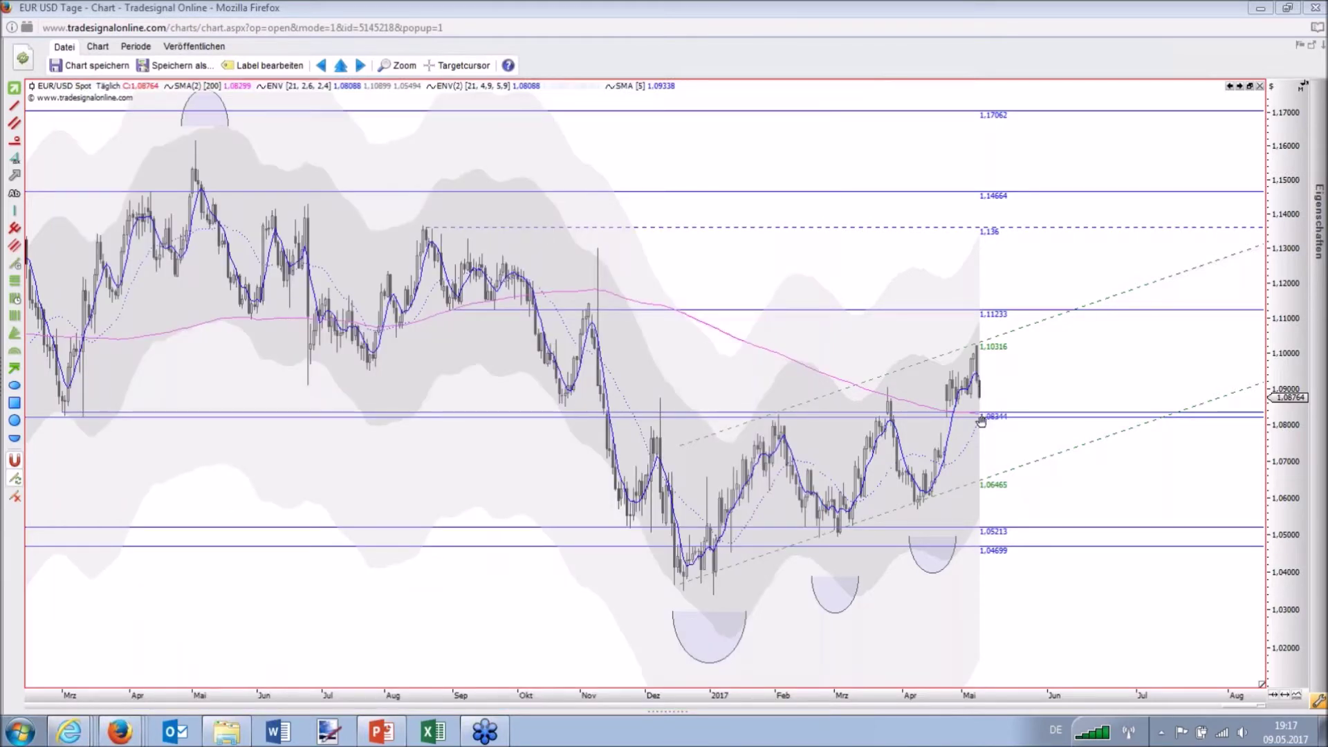
- Draw a two-leg forecast on the daily EUR/USD chart: down from the latest price to about 1.07, then up to about 1.12
mouse_move(981, 422)
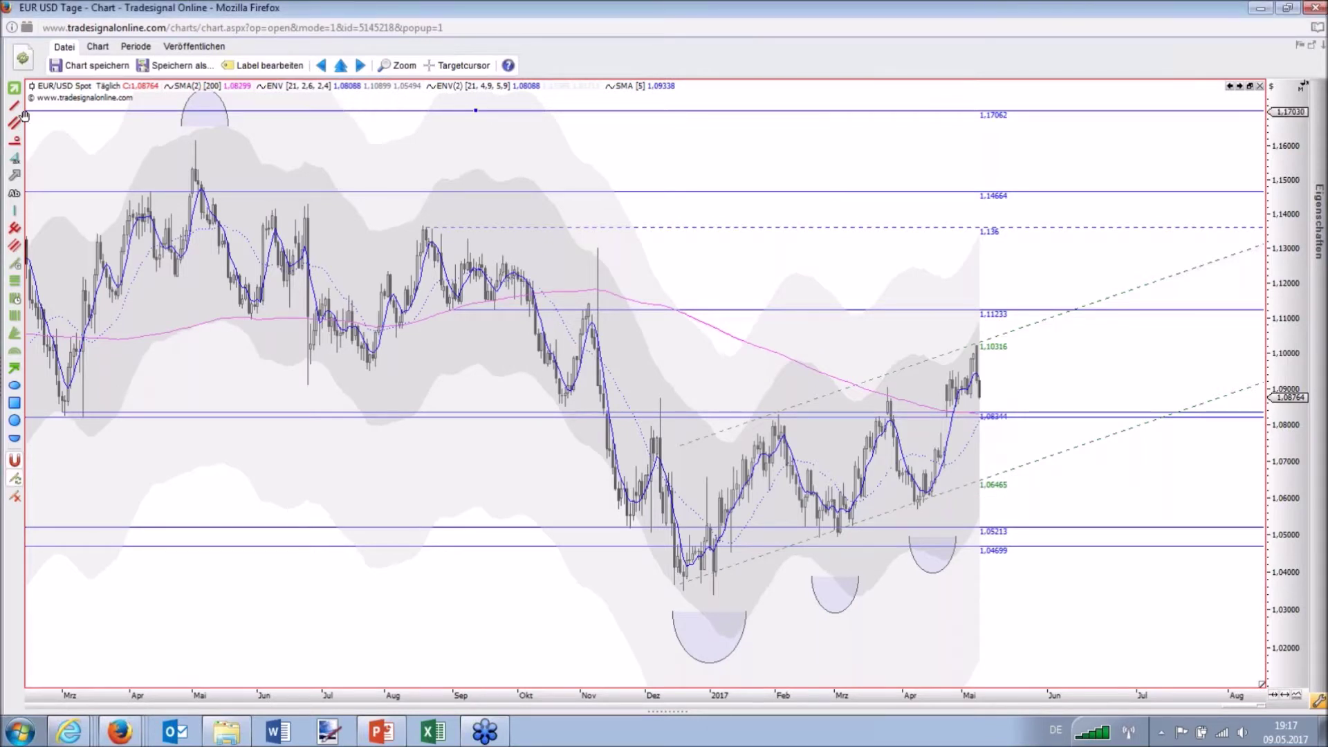
left_click_drag(982, 403, 1011, 467)
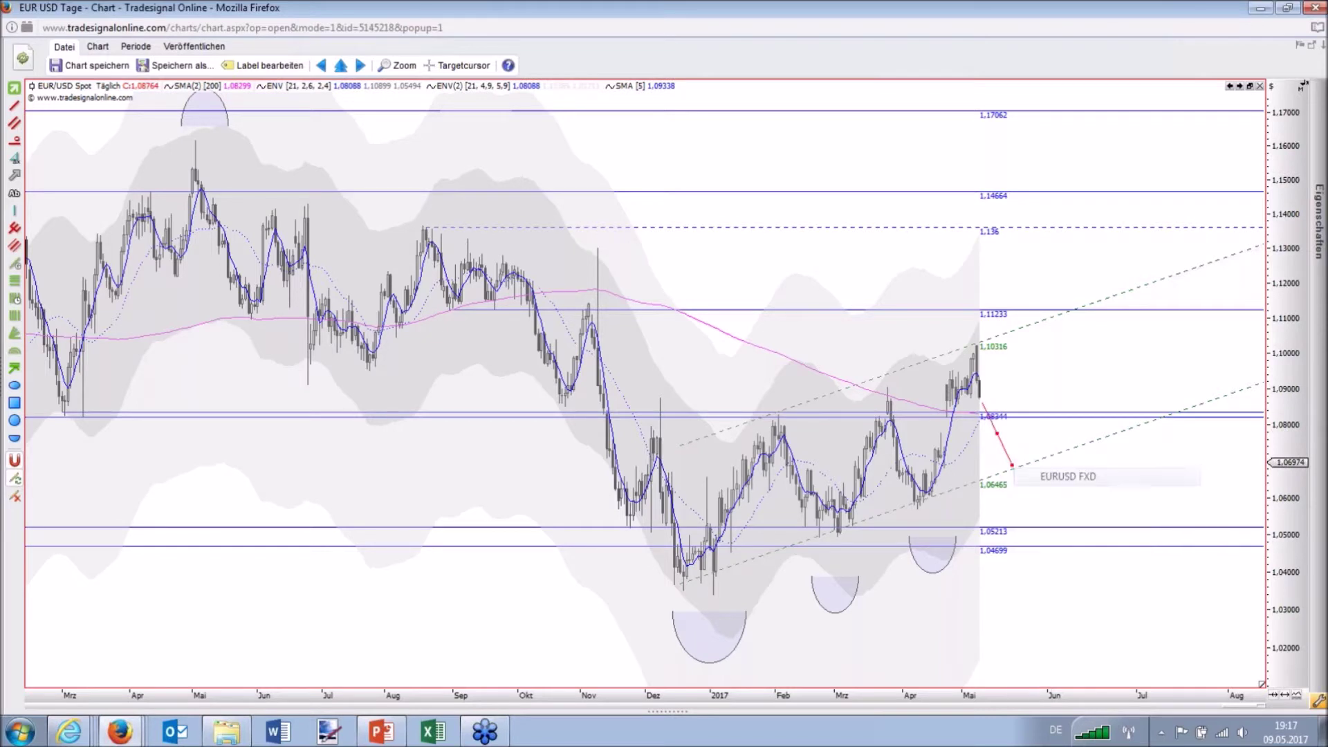
mouse_move(1018, 491)
left_mouse_down()
mouse_move(1003, 427)
mouse_move(1064, 308)
left_mouse_up()
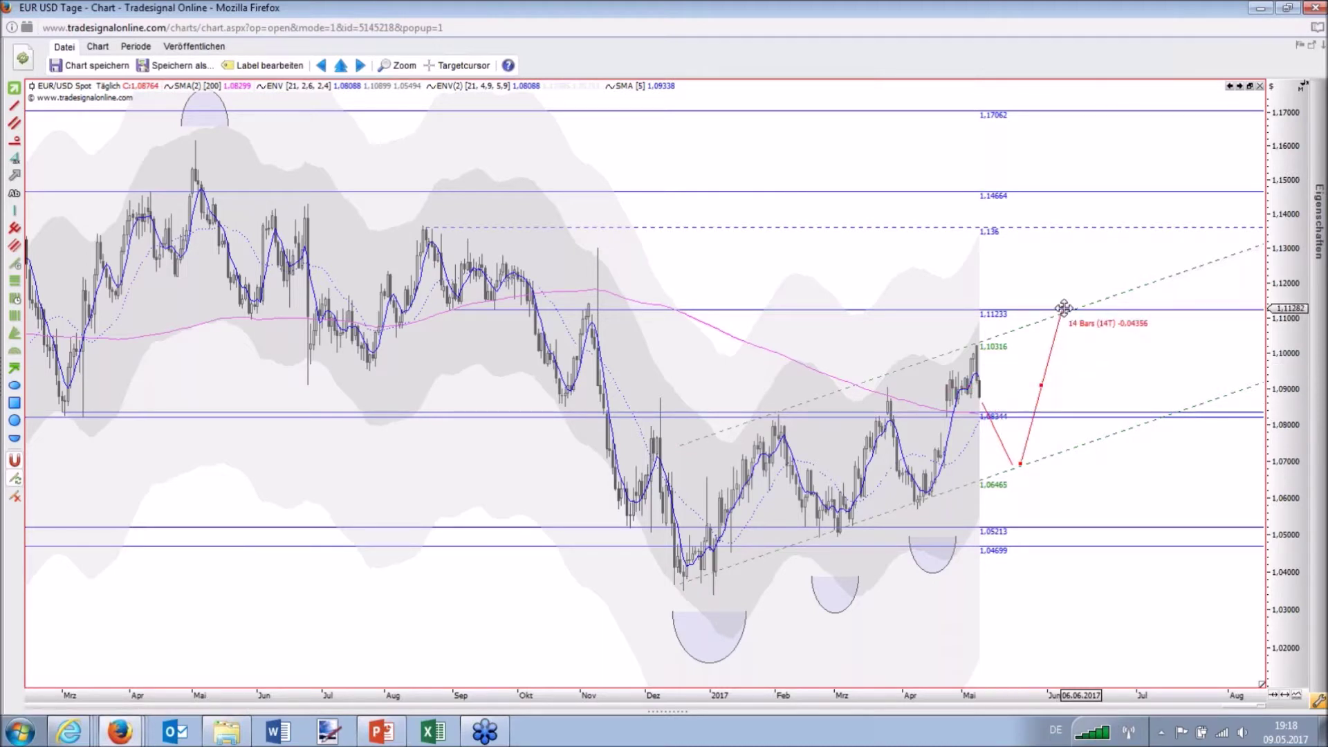
left_click_drag(1063, 308, 1085, 281)
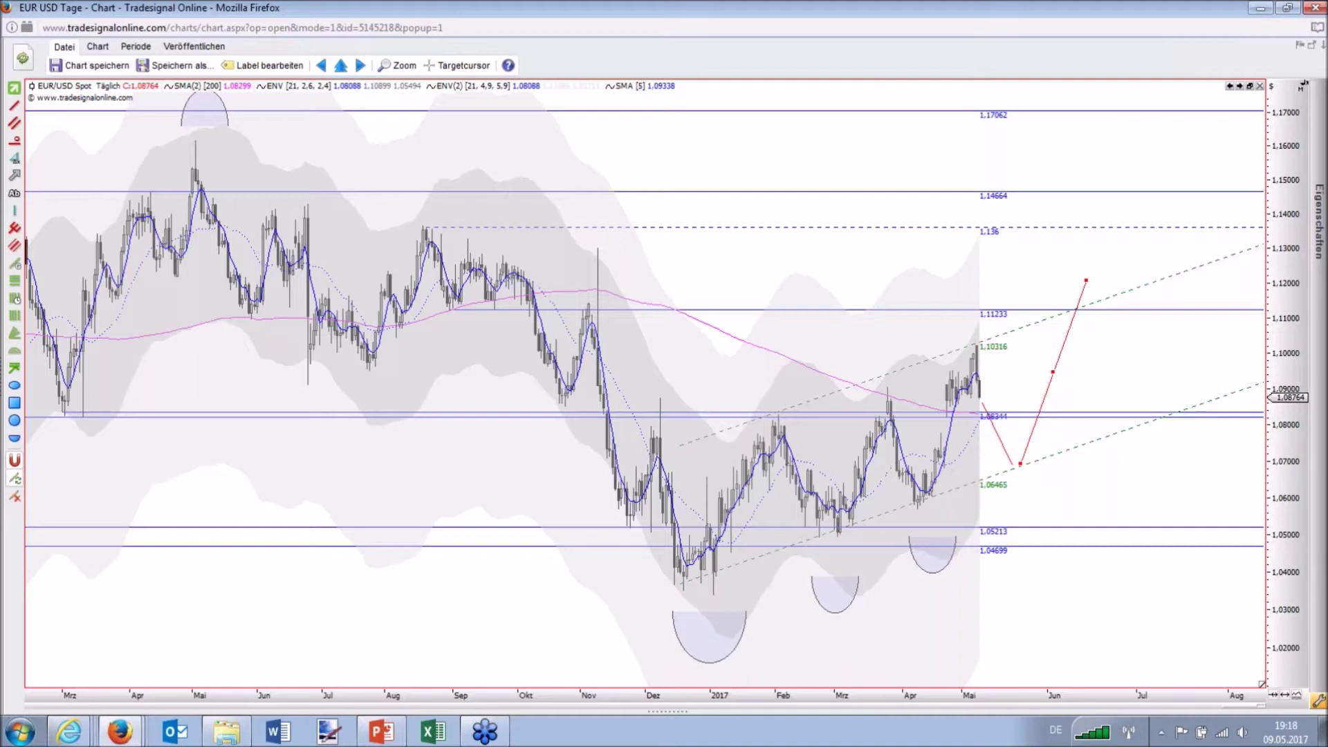
- Bring the Brent versus EUR/USD comparison chart onto the screen and maximize its window
mouse_move(922, 512)
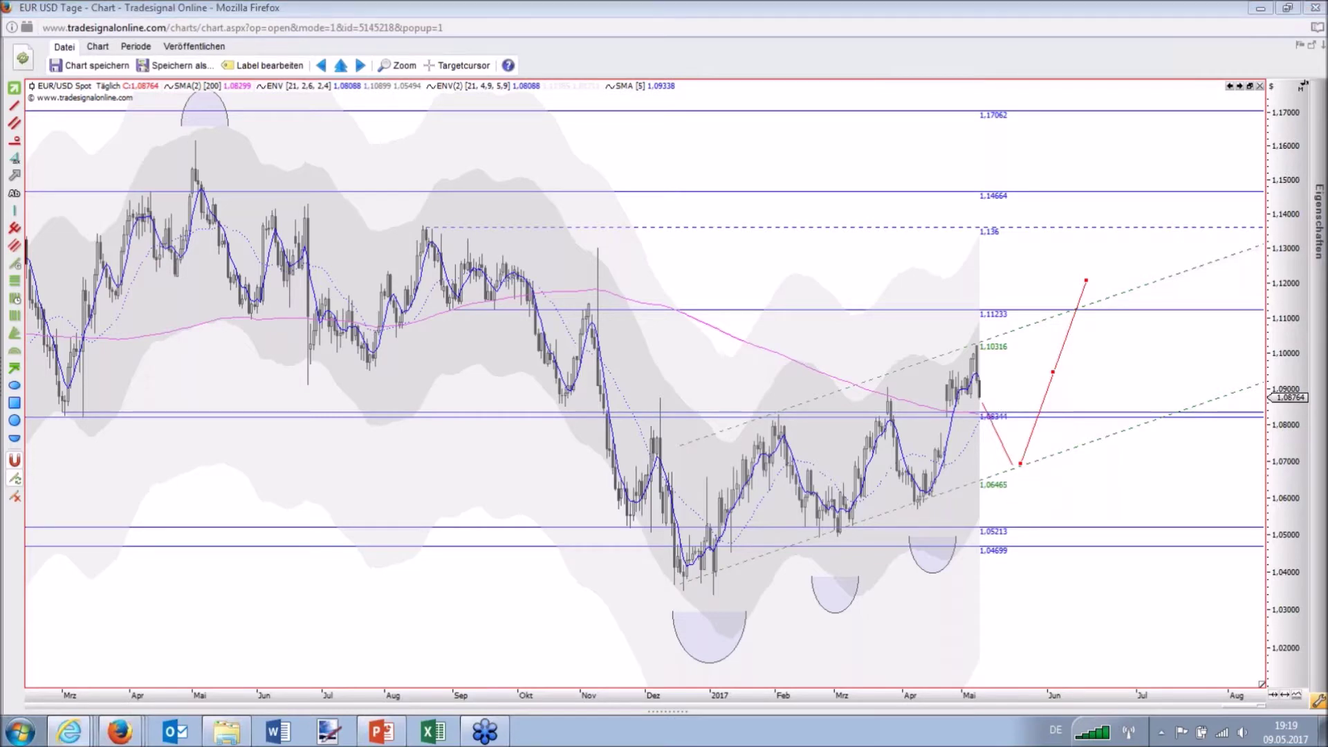
left_click_drag(158, 0, 425, 58)
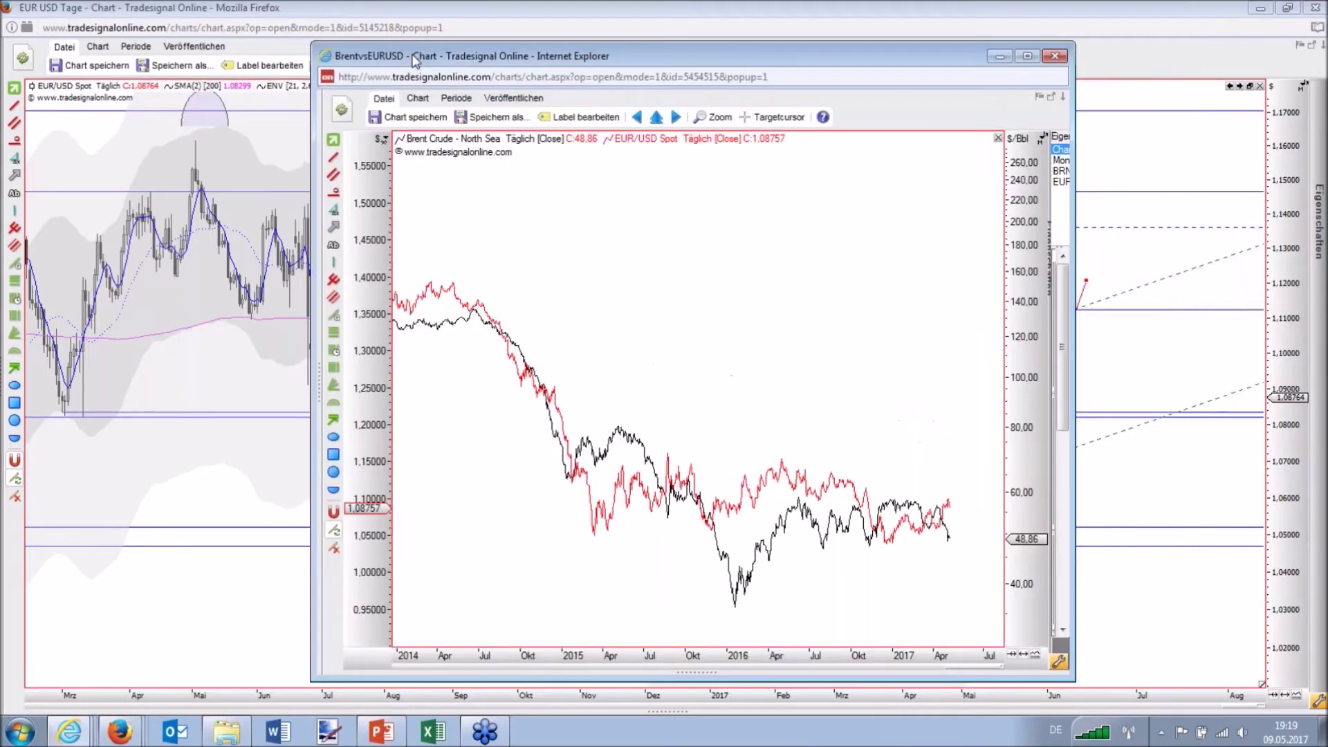
double_click(425, 58)
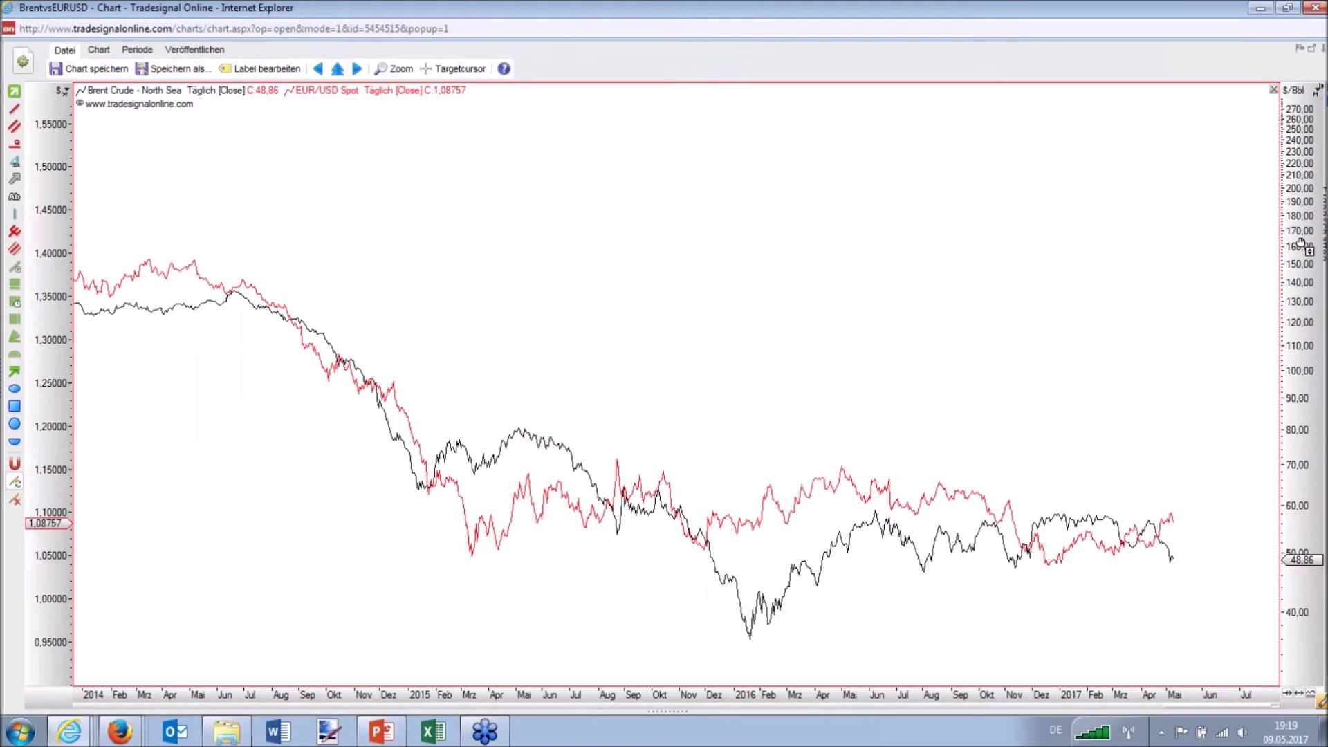
- Rescale the Brent and EUR/USD price axes until the two curves overlay each other for comparison
left_click_drag(1303, 261, 1302, 612)
left_click_drag(1300, 678, 1310, 373)
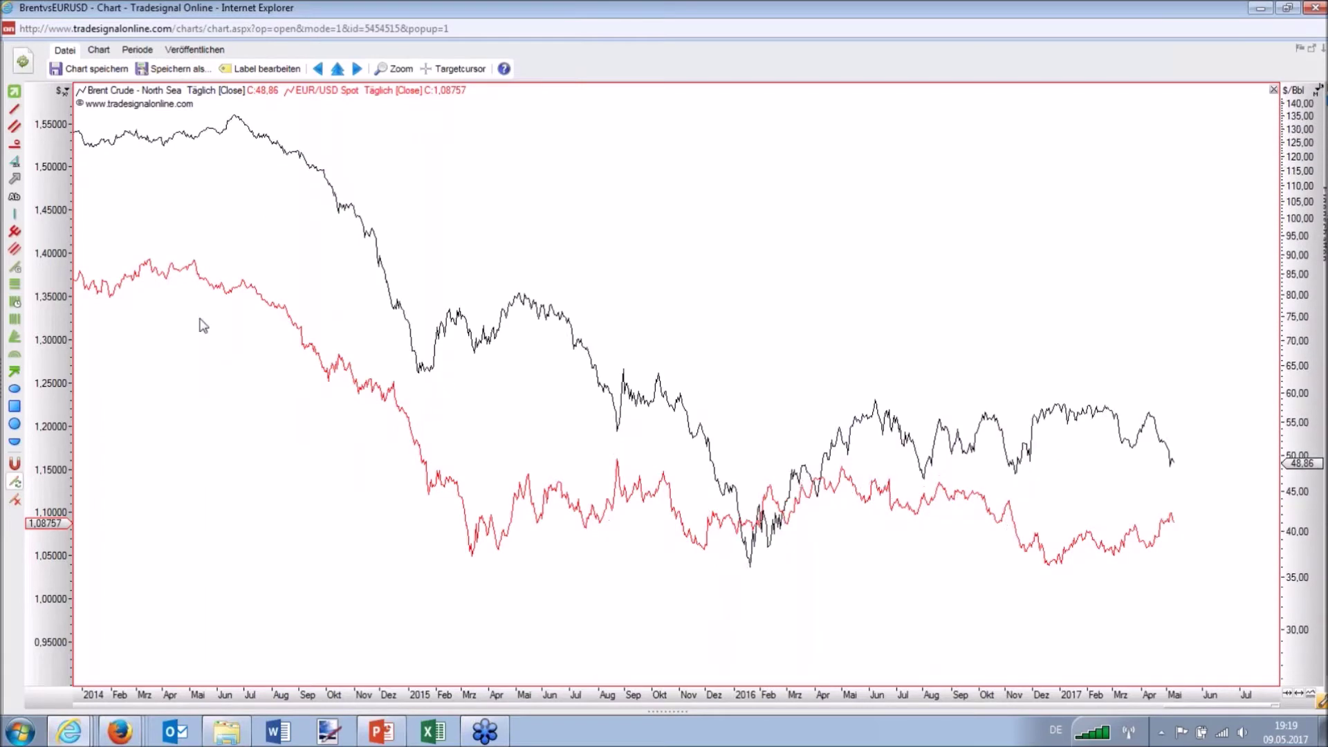
left_click_drag(45, 287, 66, 222)
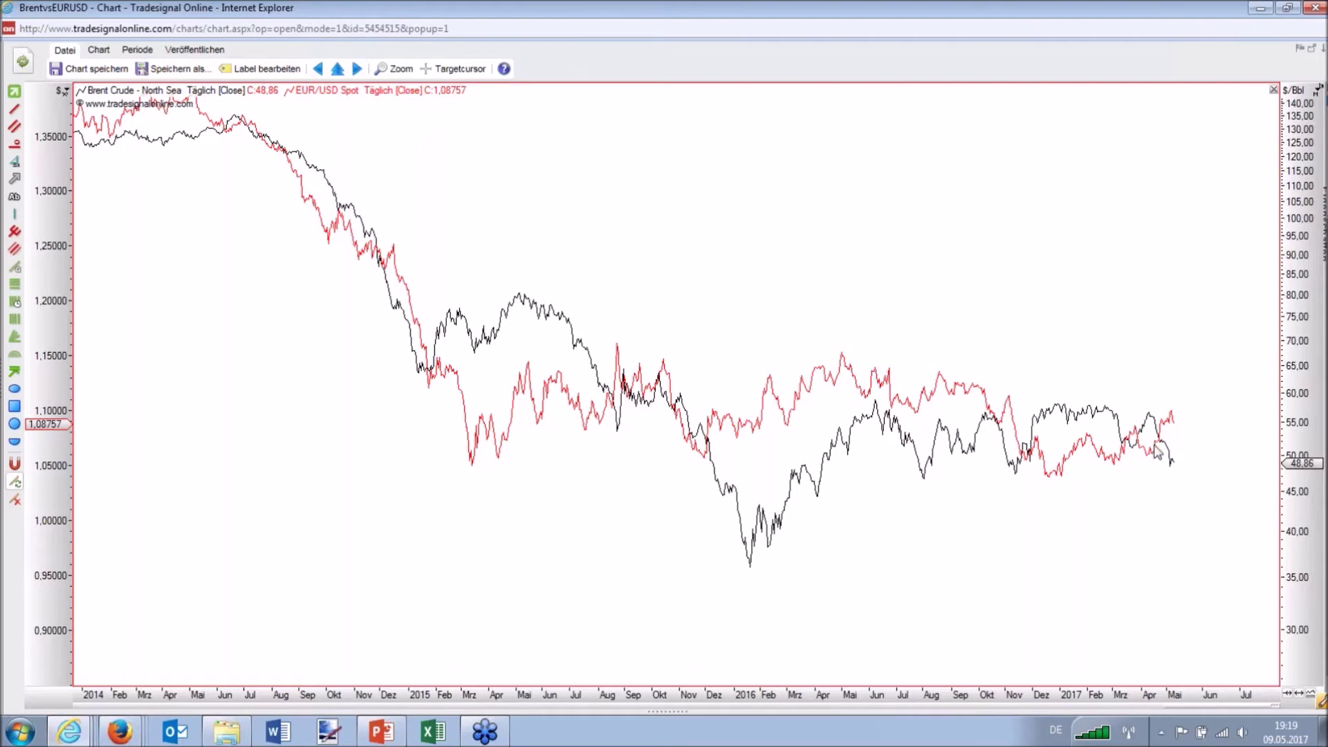
left_click_drag(1303, 382, 1305, 426)
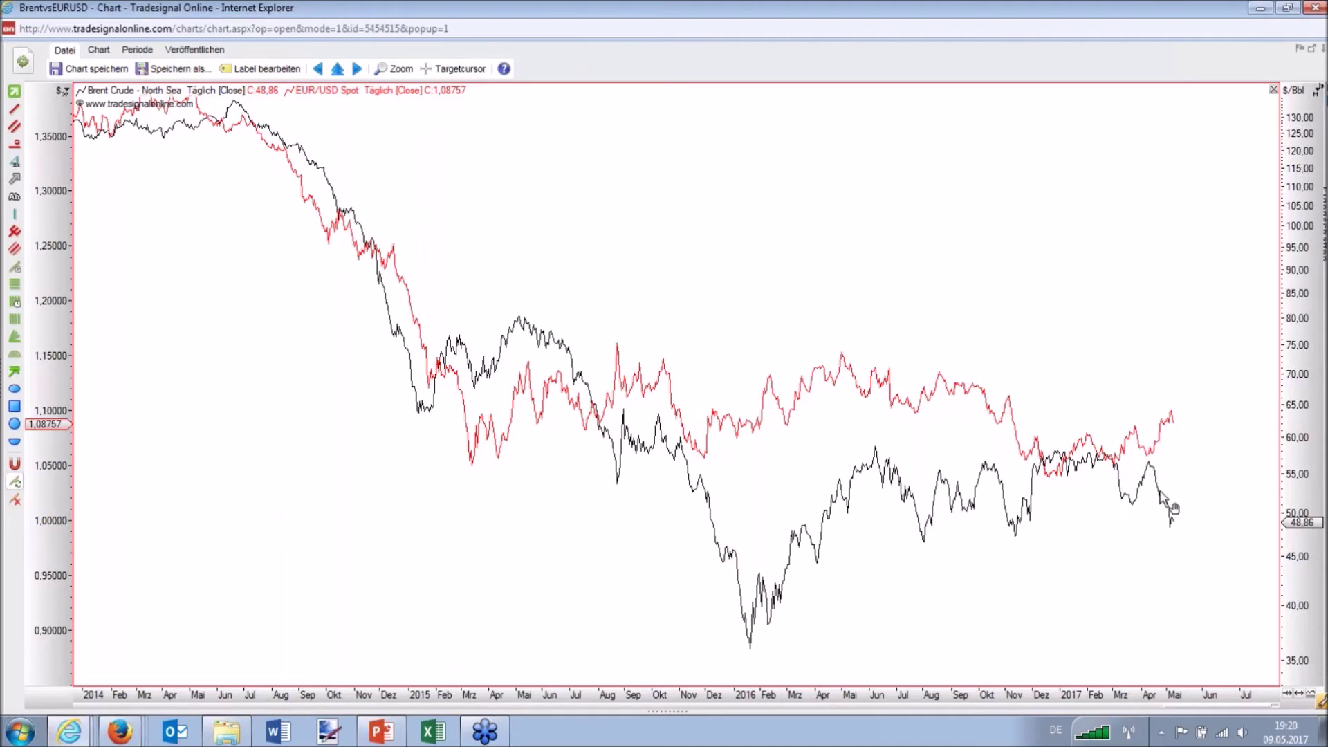
left_click_drag(1305, 446, 1303, 375)
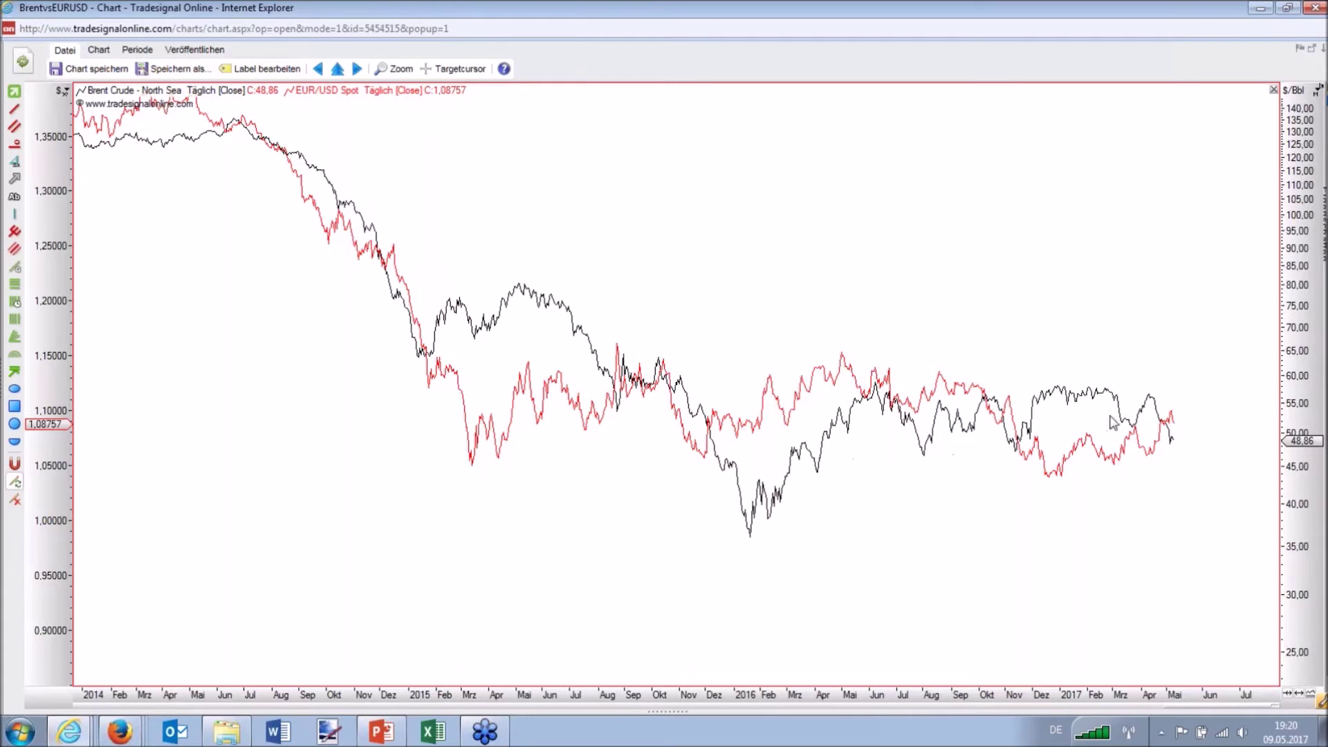
left_click_drag(1299, 329, 1300, 341)
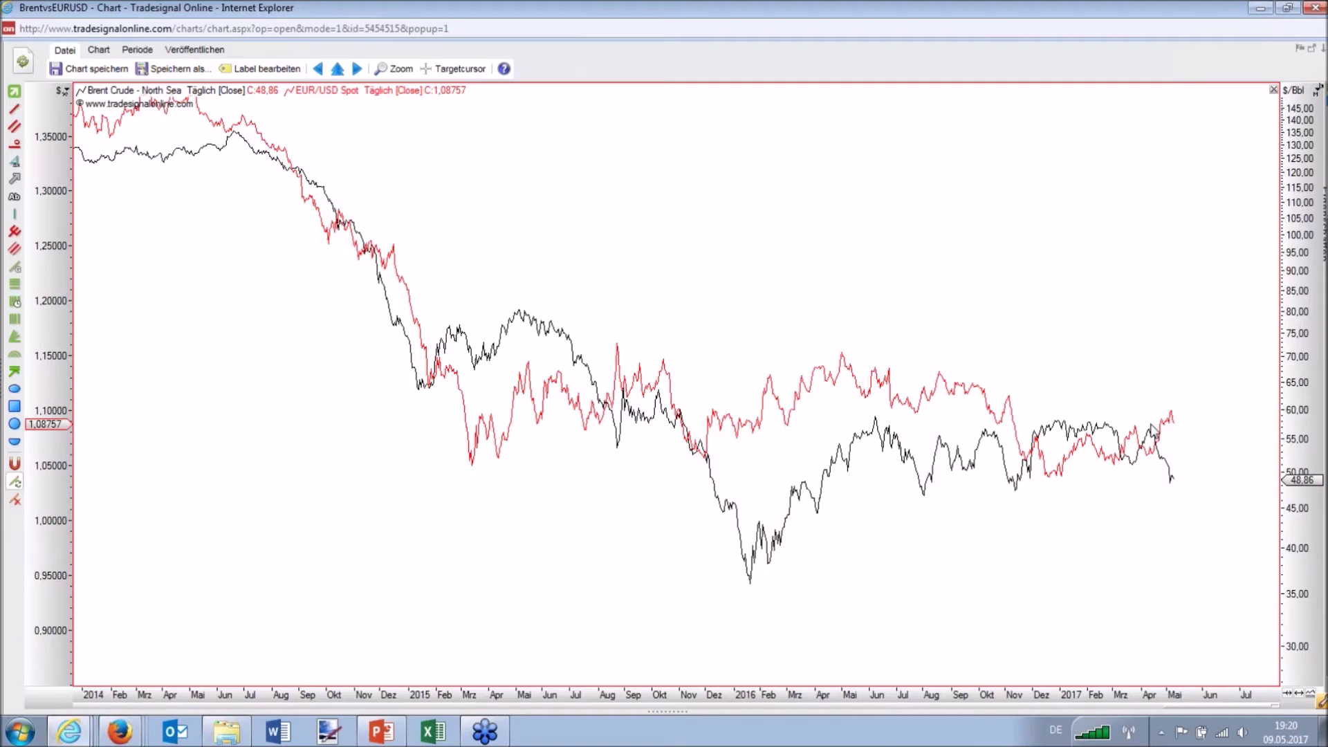
mouse_move(1171, 478)
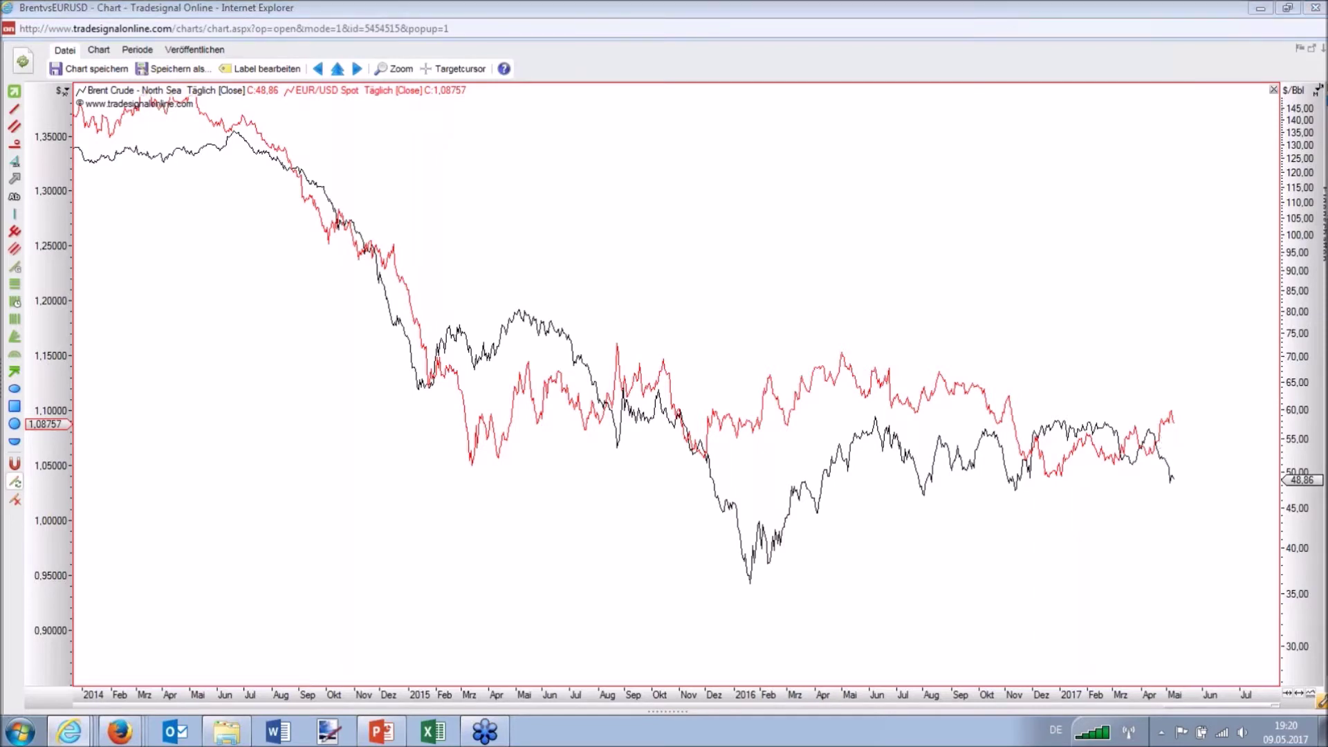
- Bring up the daily Brent chart full size and raise the support line near the August 2016 low to 46.33
left_click_drag(340, 0, 451, 130)
double_click(450, 130)
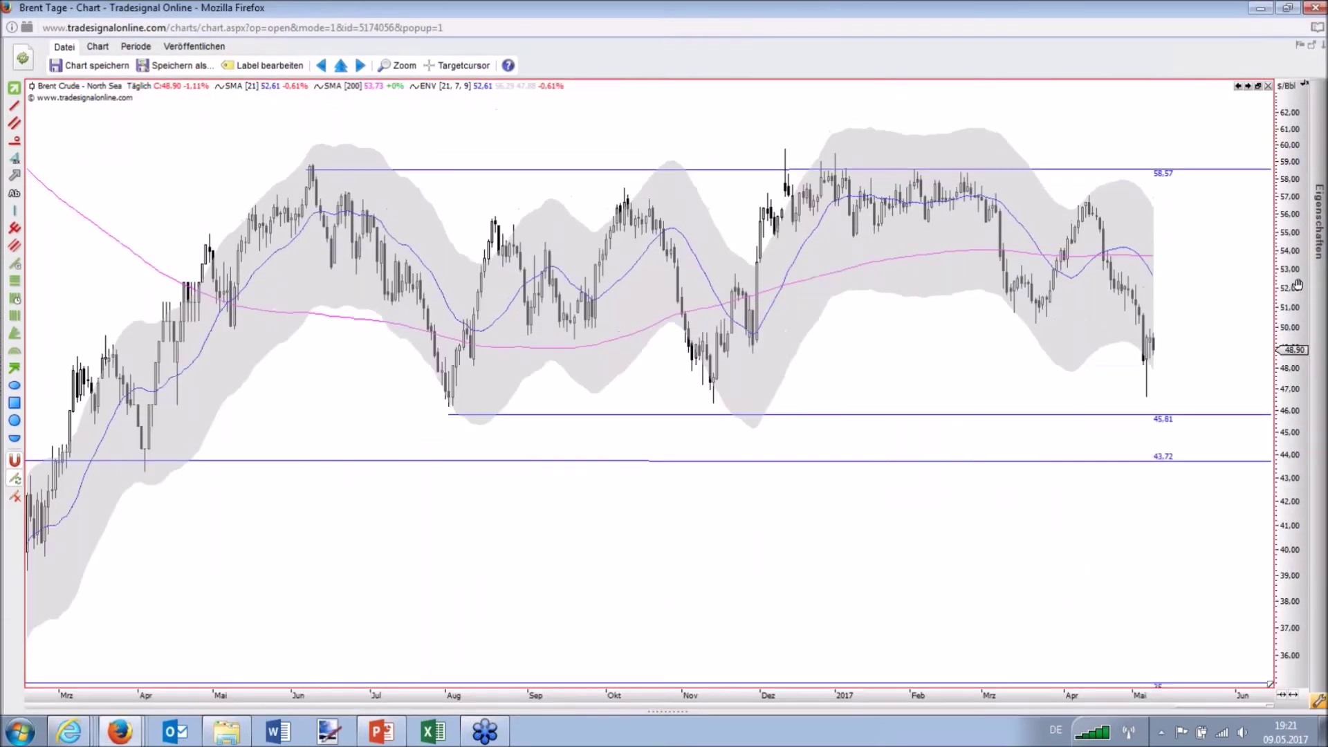
left_click_drag(1298, 284, 1298, 348)
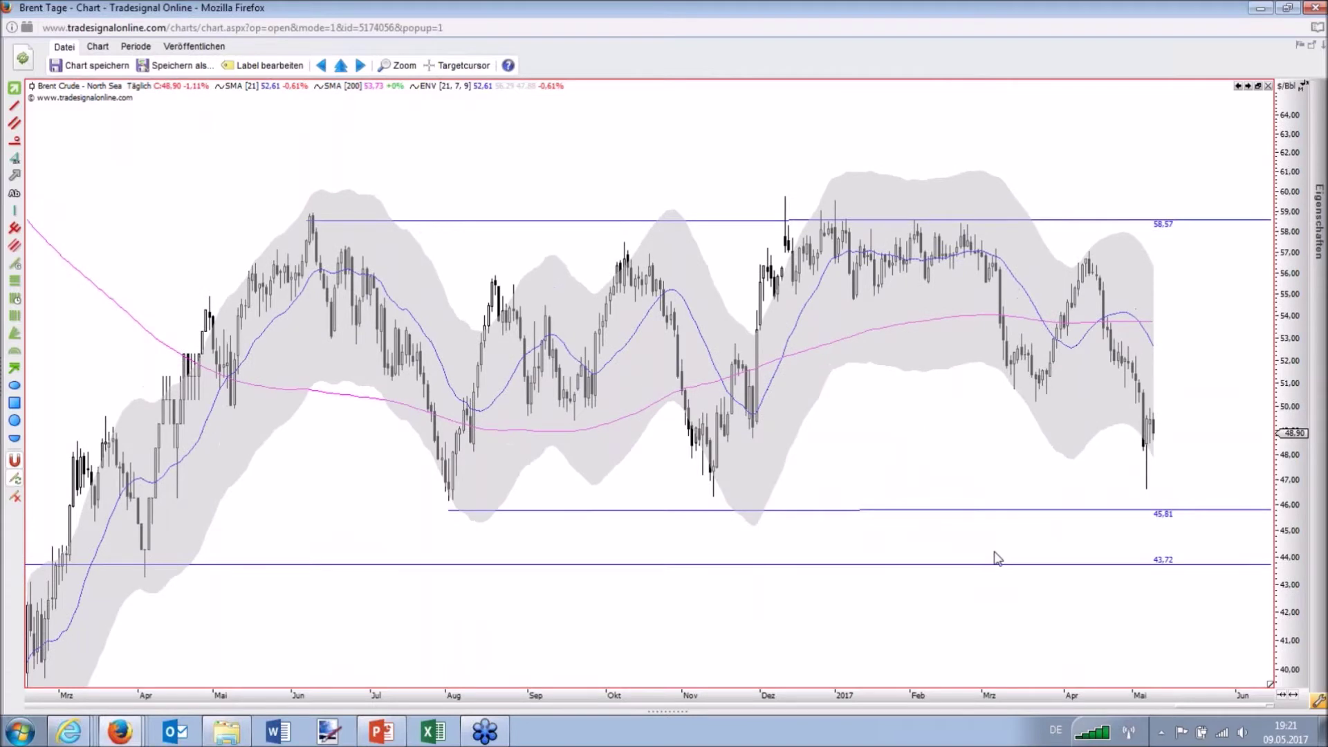
left_click_drag(958, 513, 959, 500)
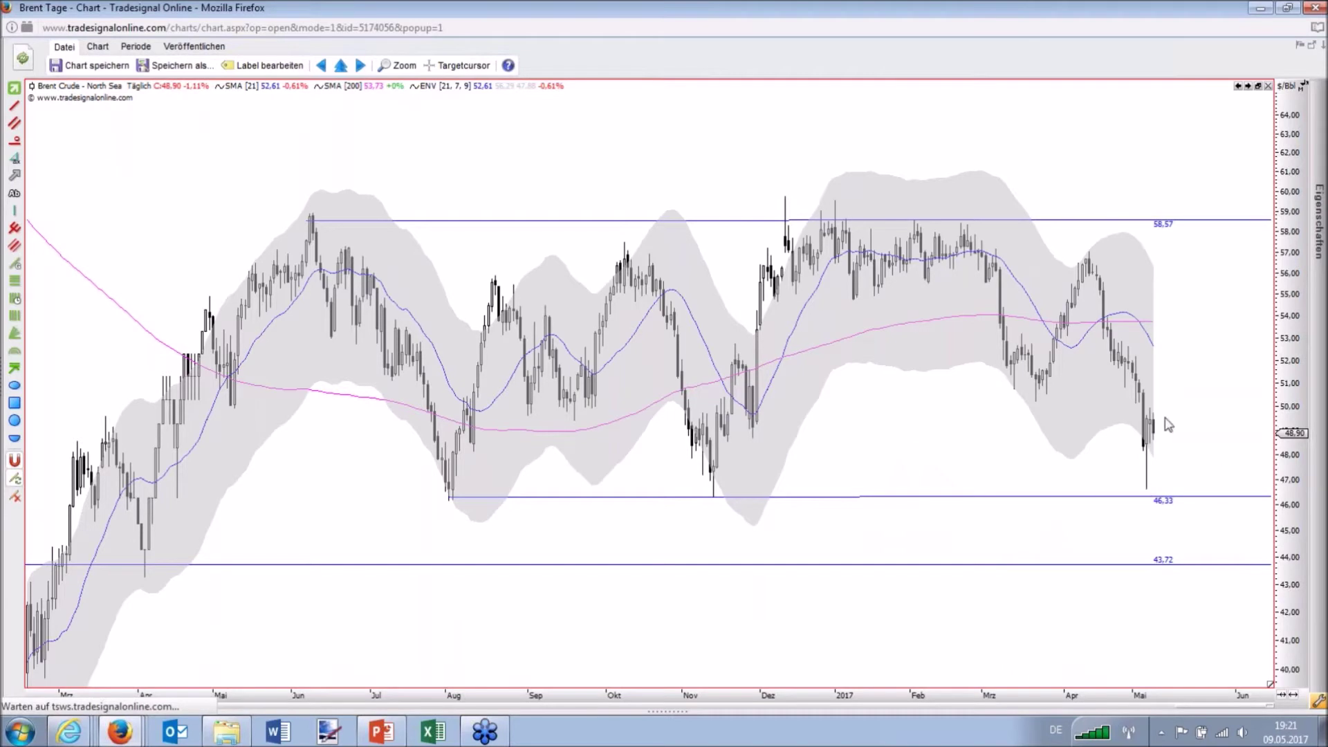
- Mark the November 2016 Brent low with an ellipse about 16 bars wide and 6.27 high, reaching down to the 46.33 support line
left_click(1217, 411)
left_click_drag(1221, 411, 589, 395)
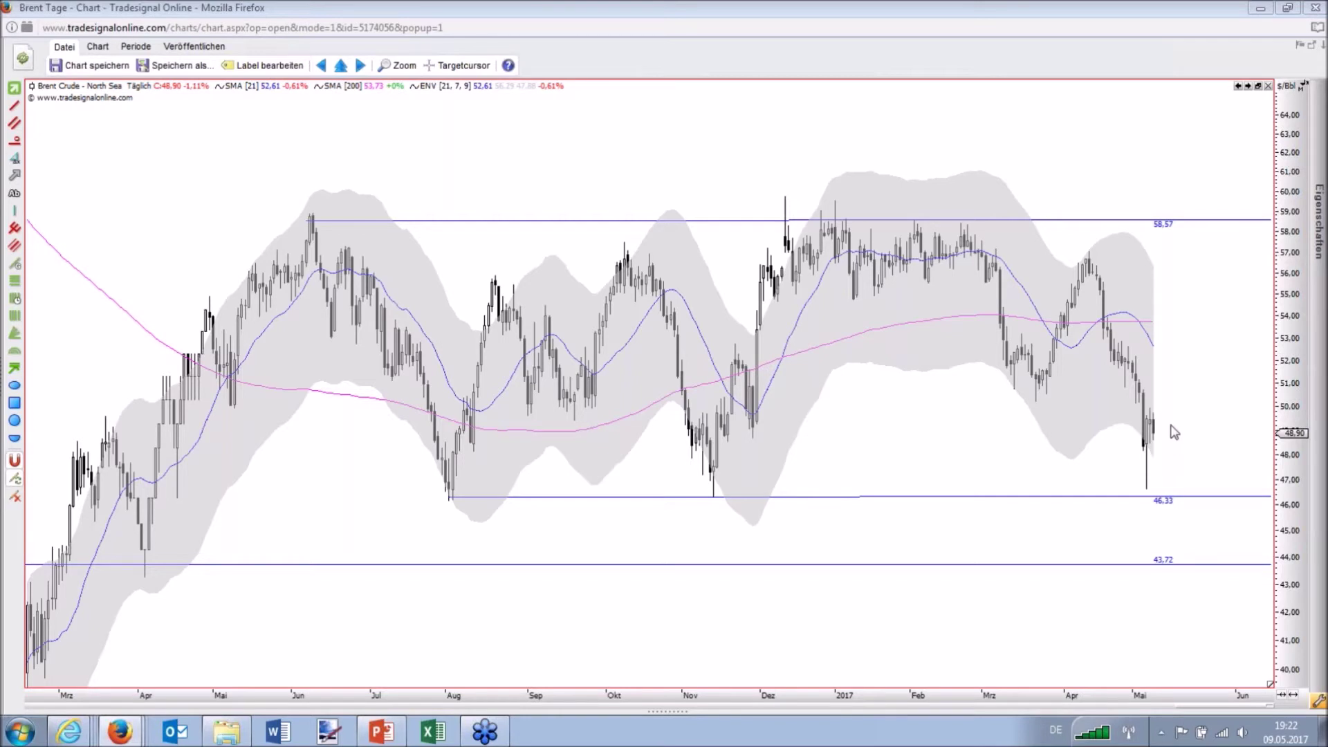
left_click_drag(557, 695, 799, 698)
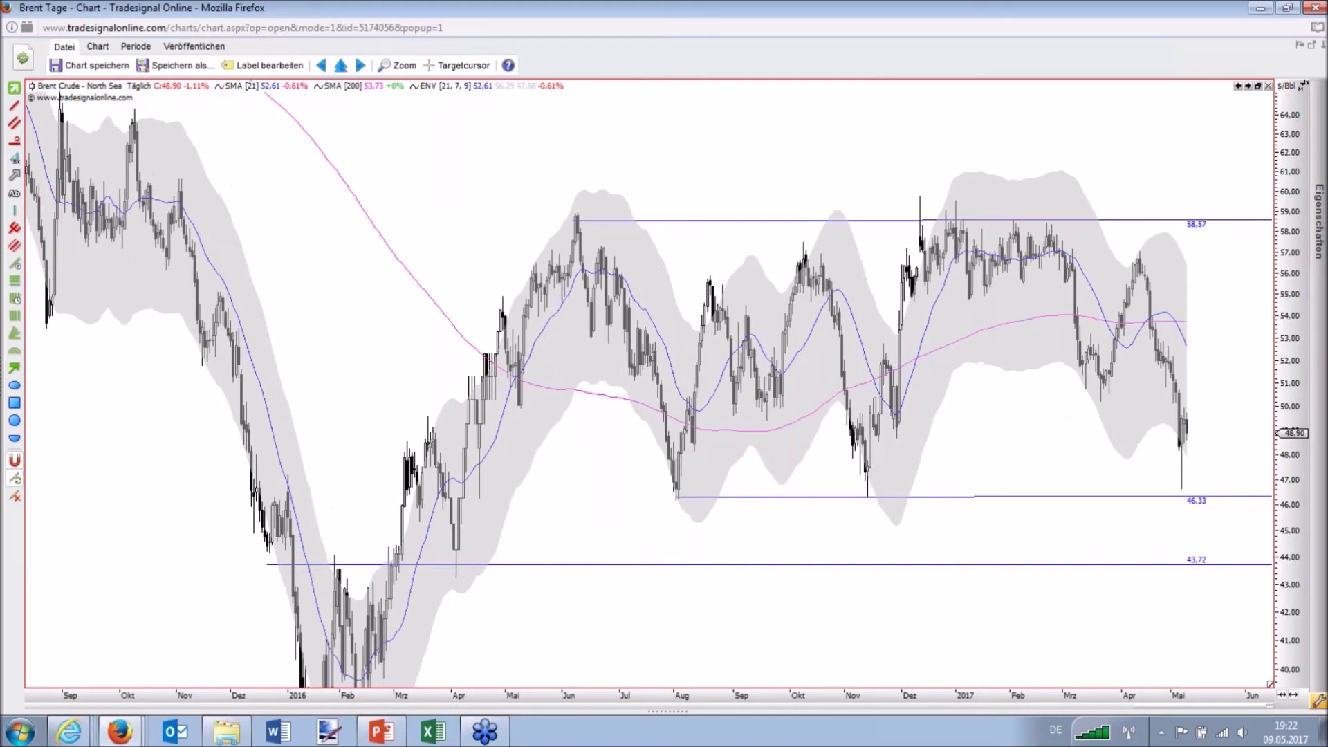
left_click_drag(1294, 396, 1291, 362)
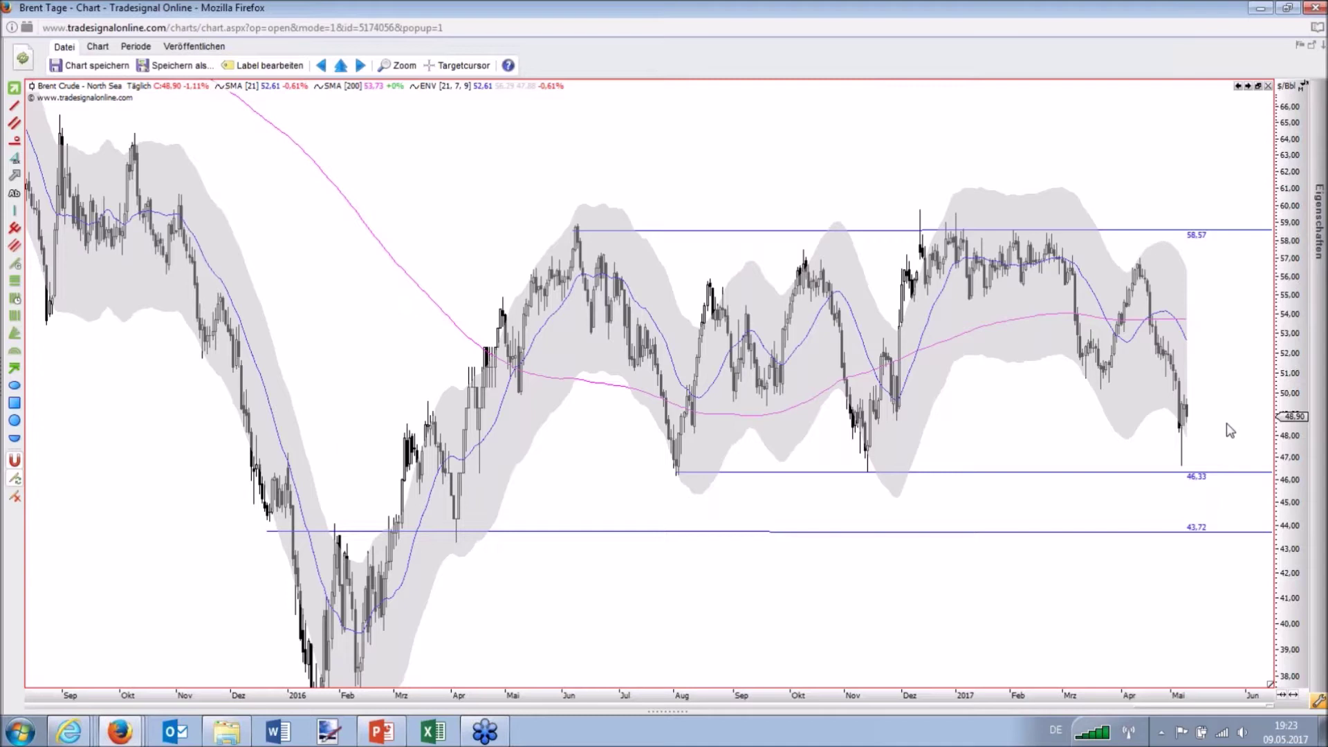
left_click_drag(1114, 694, 1034, 695)
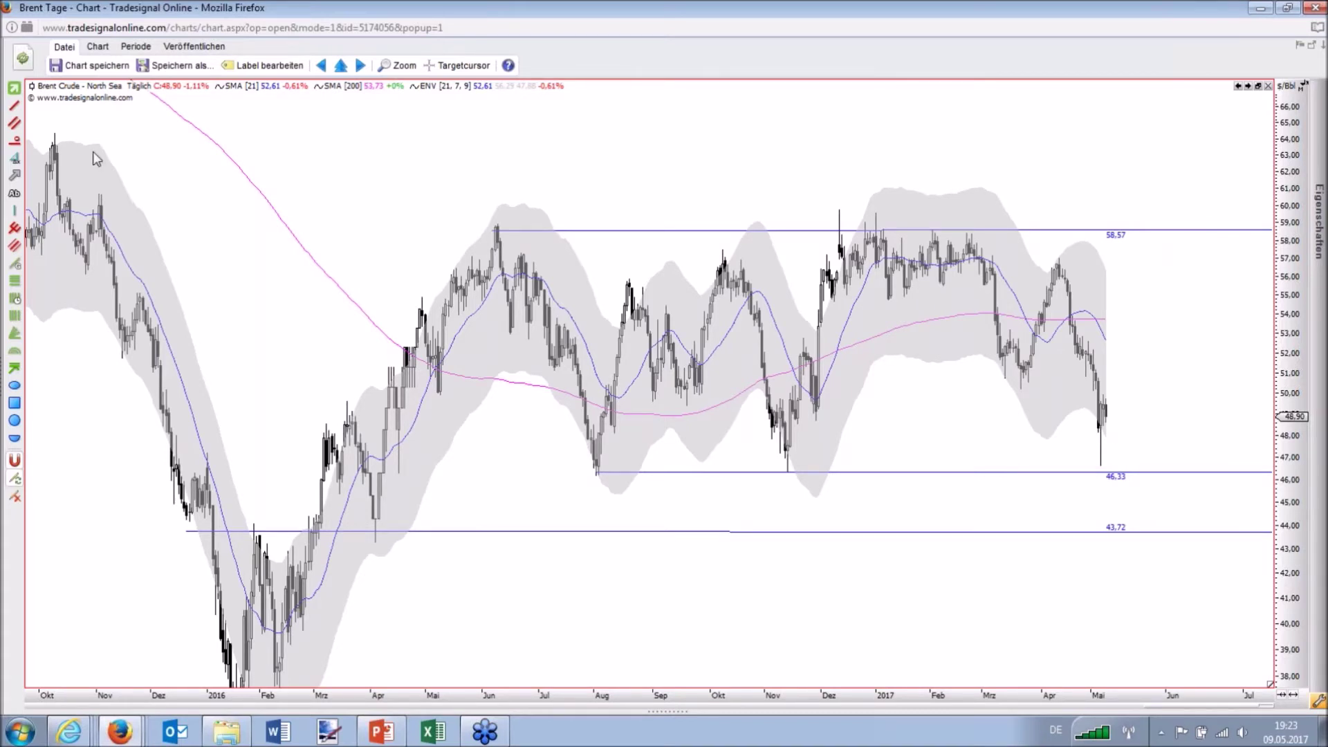
left_click(14, 107)
left_click(14, 386)
left_click_drag(773, 346, 814, 478)
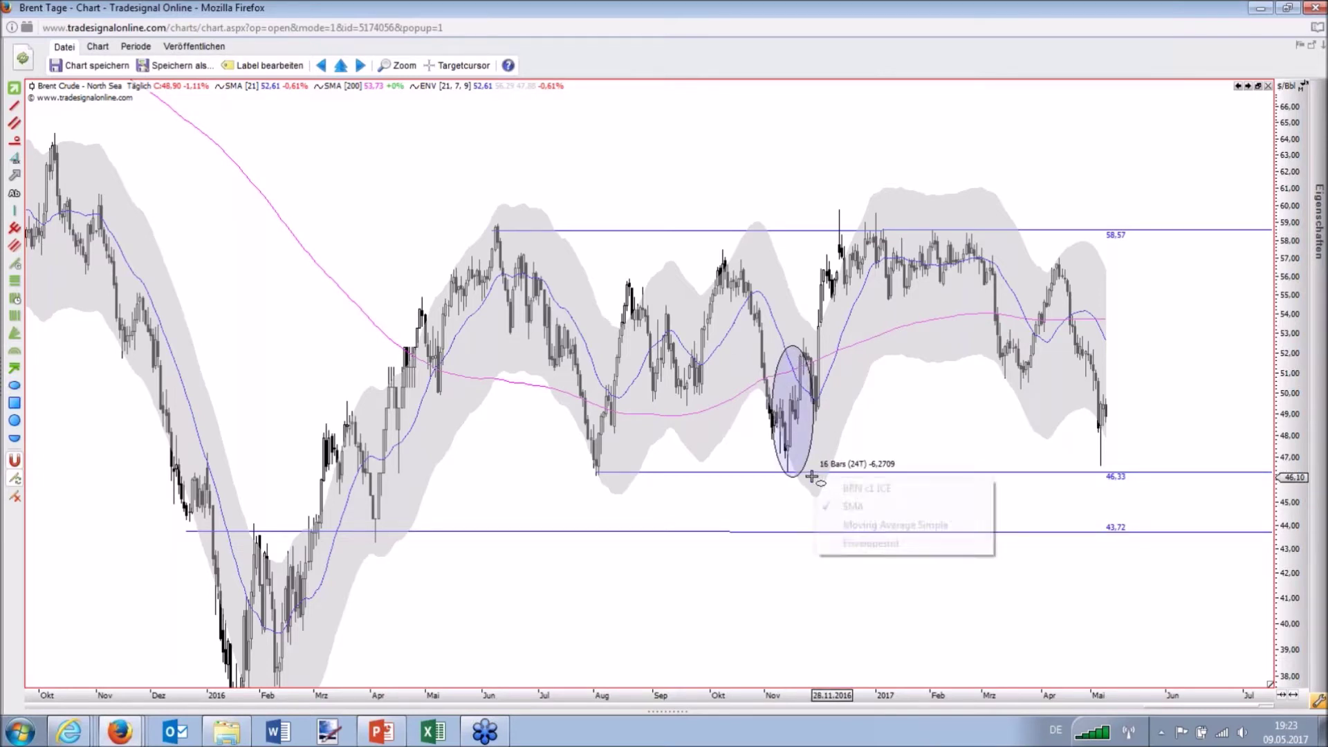
left_click(842, 488)
- Mark the May 2017 Brent low with a second ellipse about 18 bars wide and 5.27 high
left_click_drag(797, 560, 1107, 502)
left_click(14, 387)
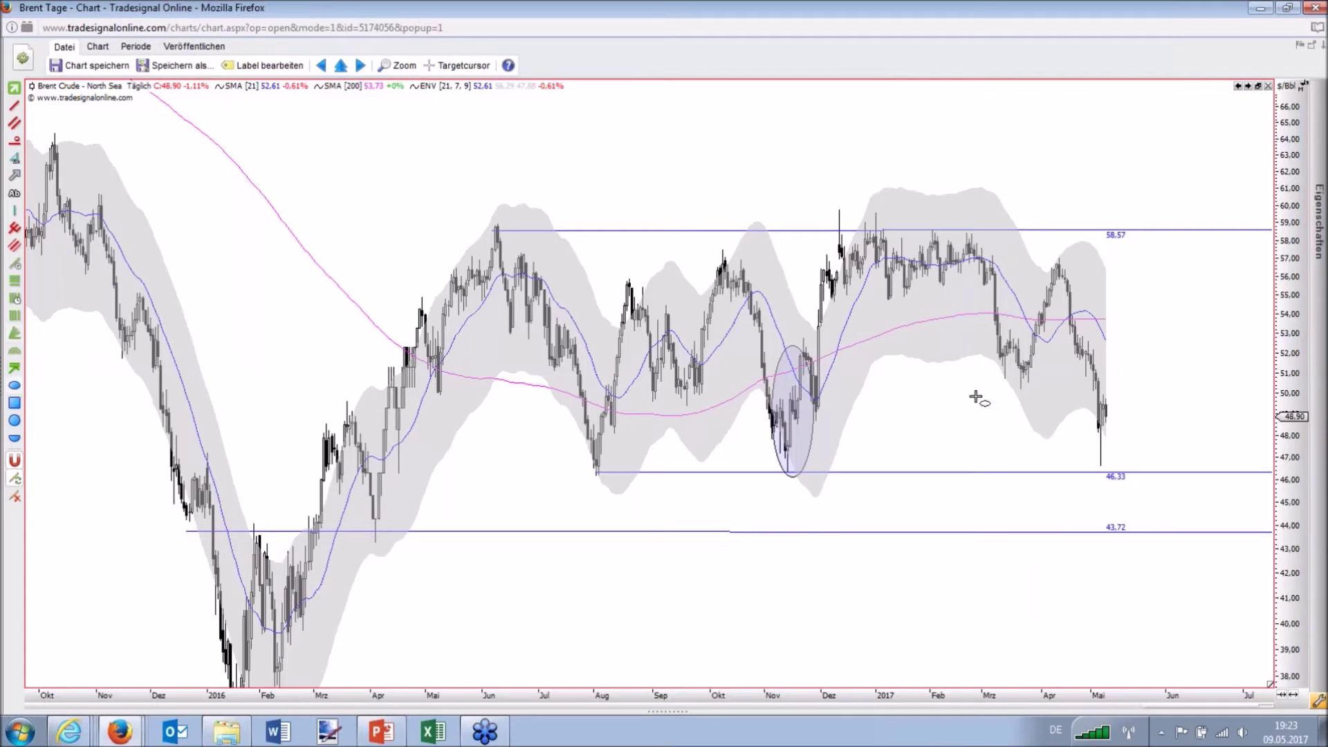
left_click_drag(1092, 377, 1138, 481)
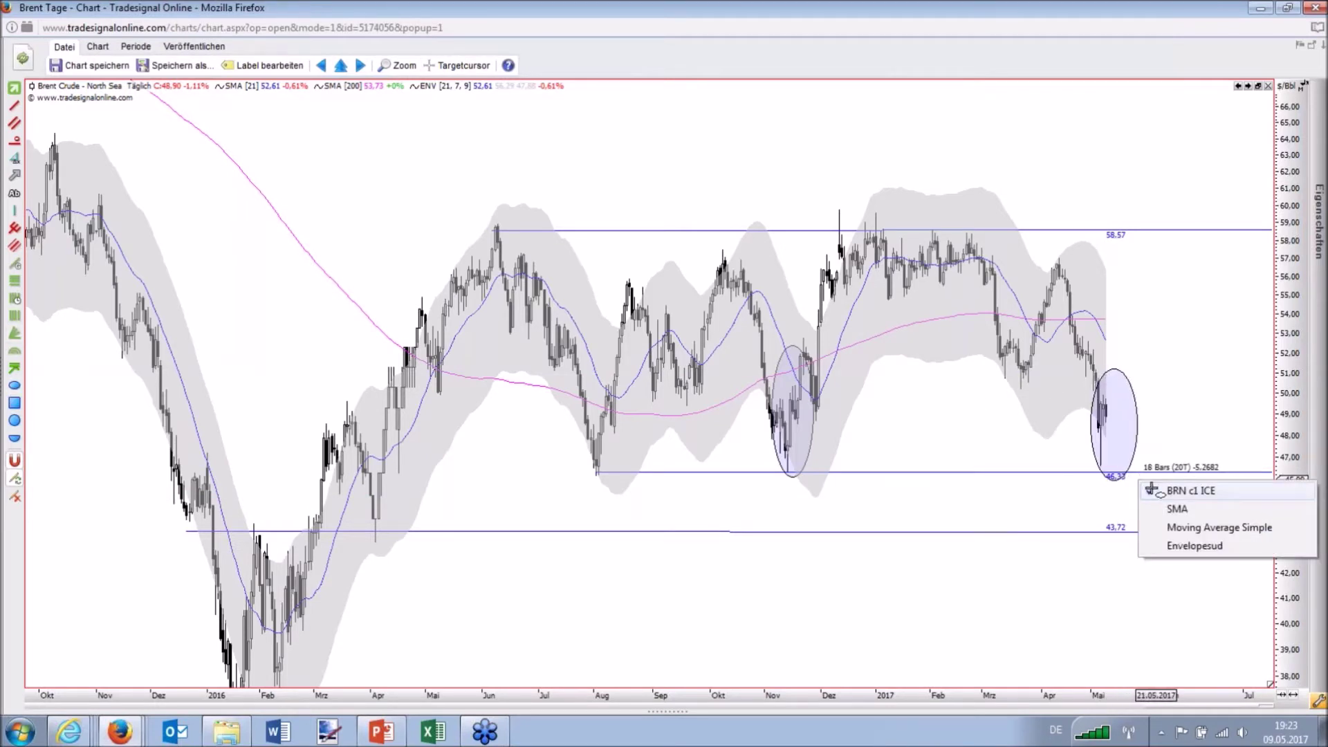
left_click(1091, 506)
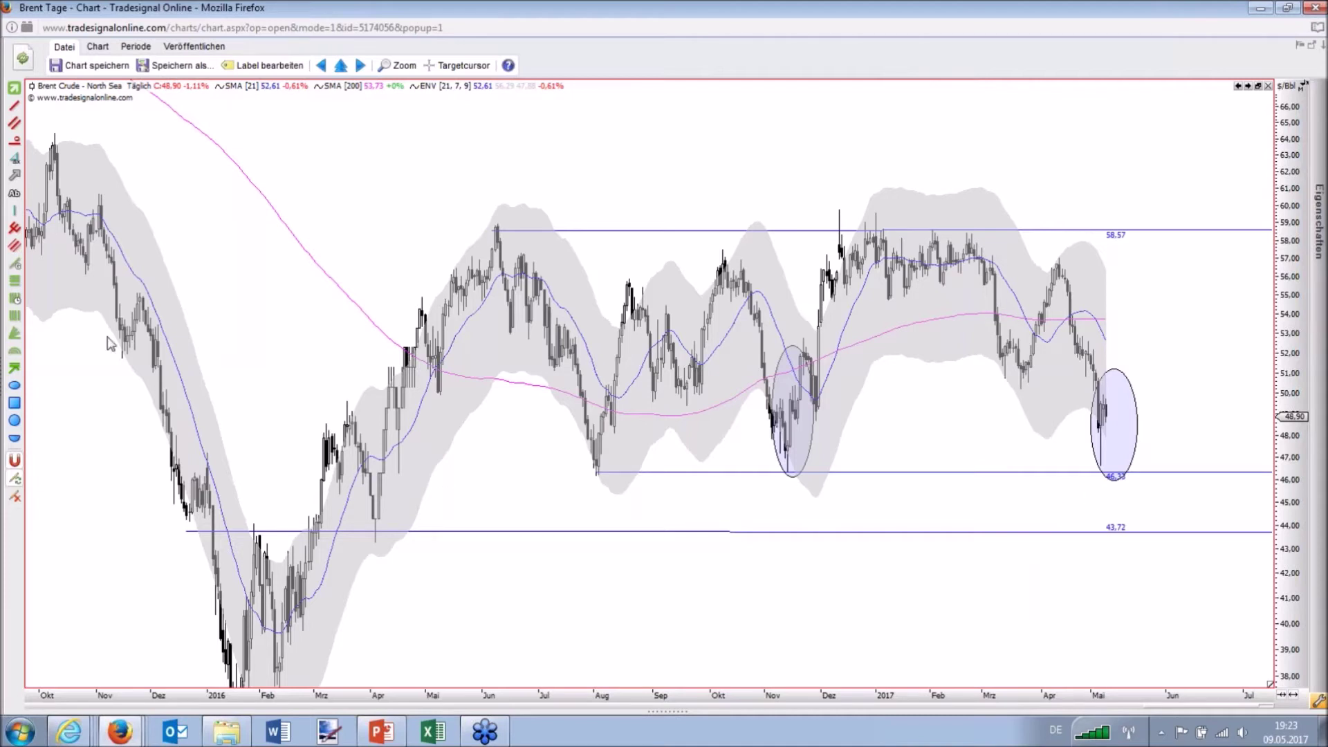
- Draw a rising trend line from the May 2017 Brent low towards the 58.57 resistance and measure a similar move over about 22 bars
left_click(13, 107)
mouse_move(1110, 428)
left_mouse_down()
mouse_move(1142, 273)
mouse_move(1168, 237)
mouse_move(1198, 286)
mouse_move(1195, 258)
left_mouse_up()
left_click_drag(1112, 428, 1168, 244)
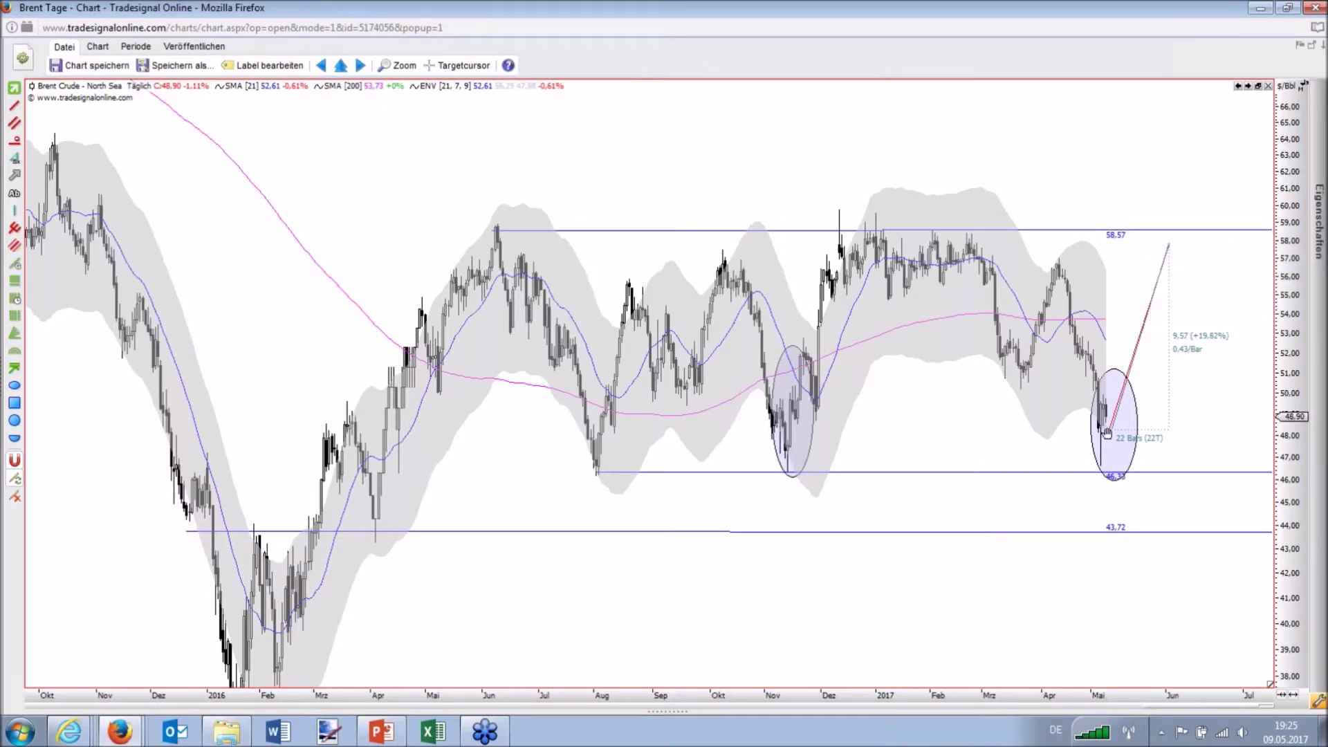
- Inspect the Brent price data for the early May 2017 bars around the marked low
left_click(1104, 492)
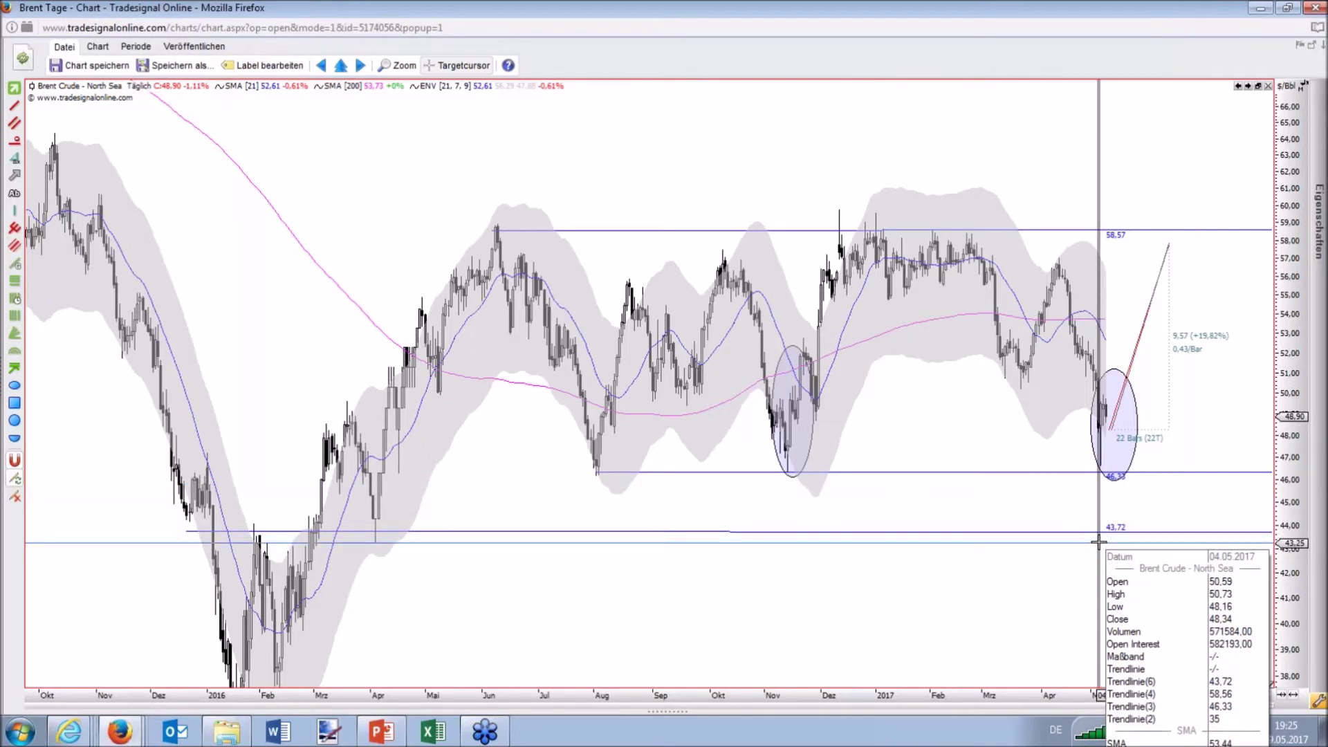
key("Escape")
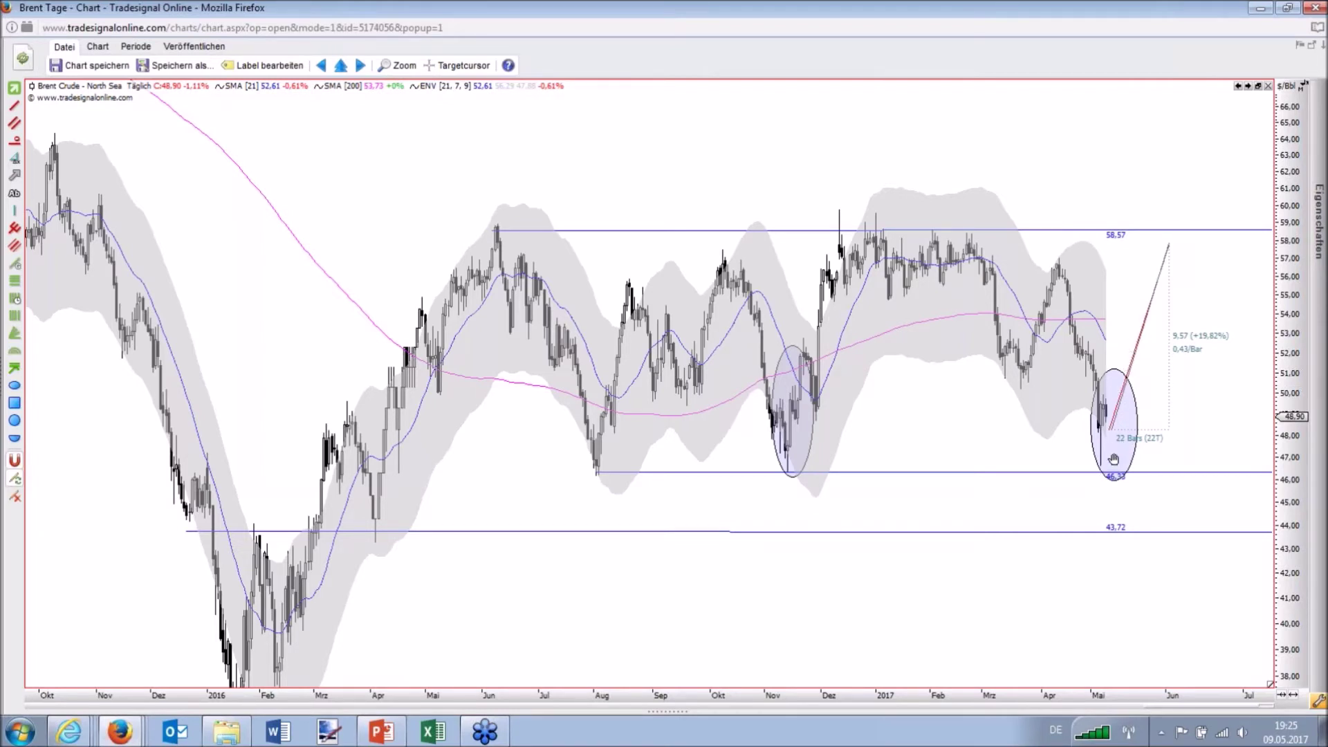
mouse_move(1114, 459)
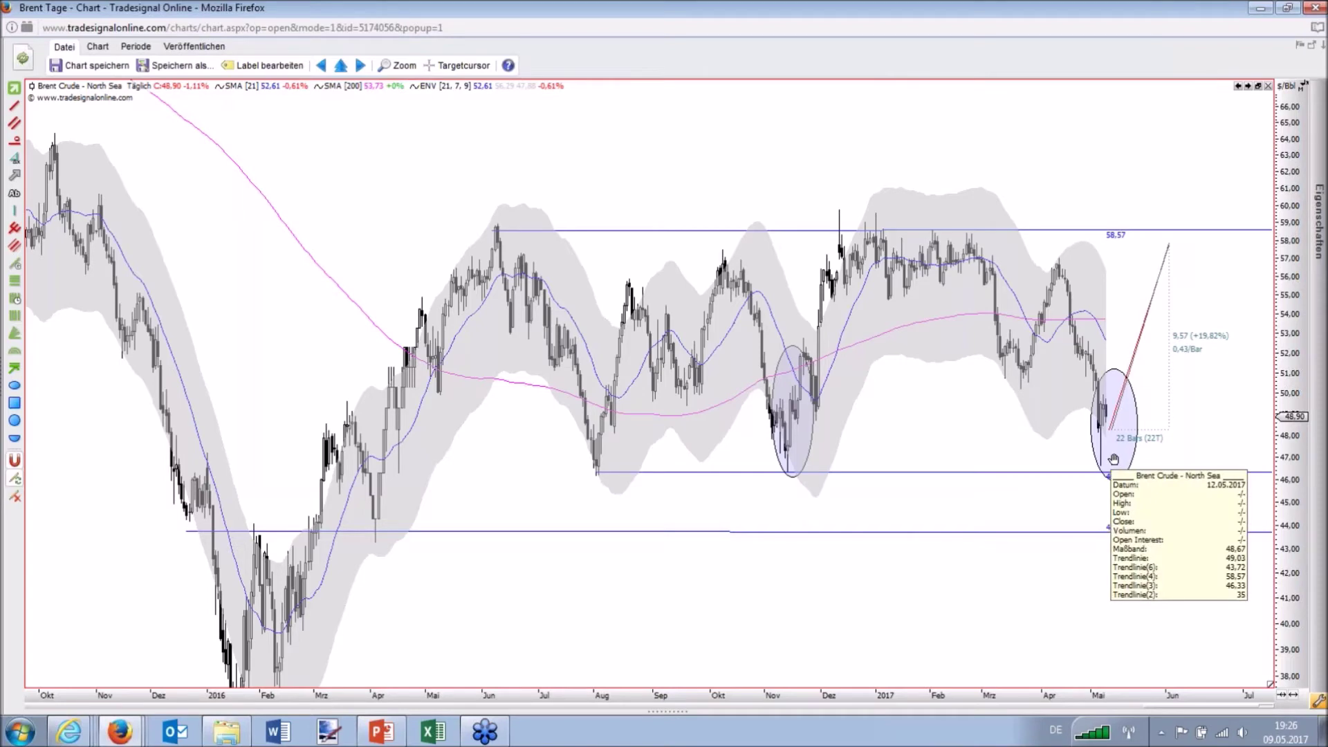
- Return to the Brent versus EUR/USD comparison chart and delete the EUR/USD series from it
double_click(829, 3)
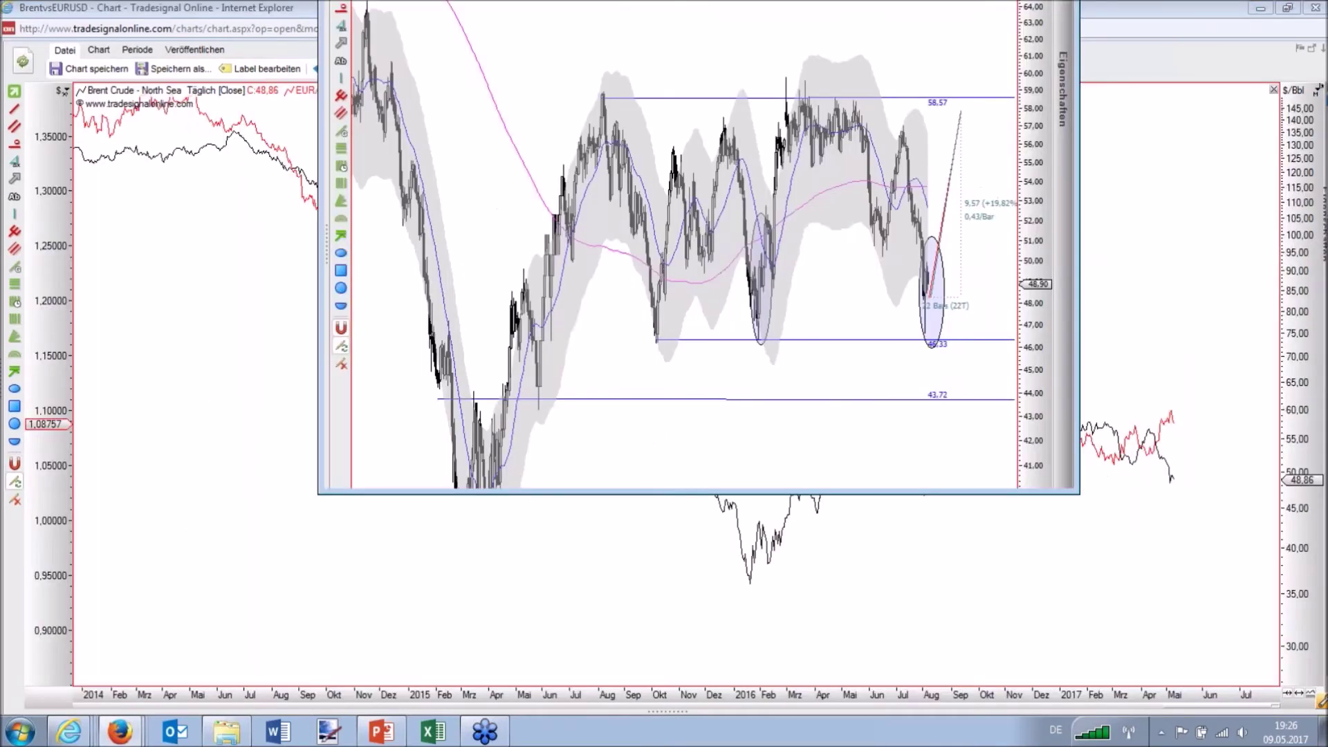
double_click(675, 0)
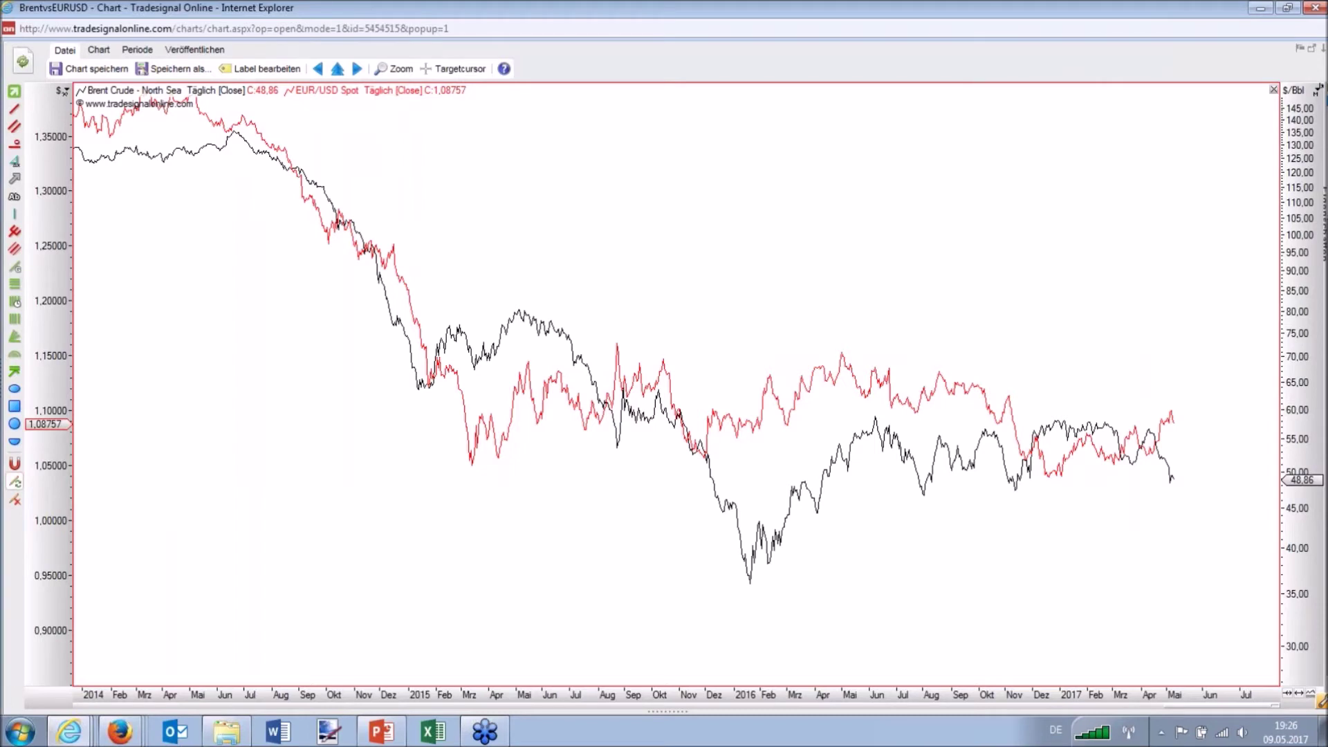
left_click(274, 146)
key("Delete")
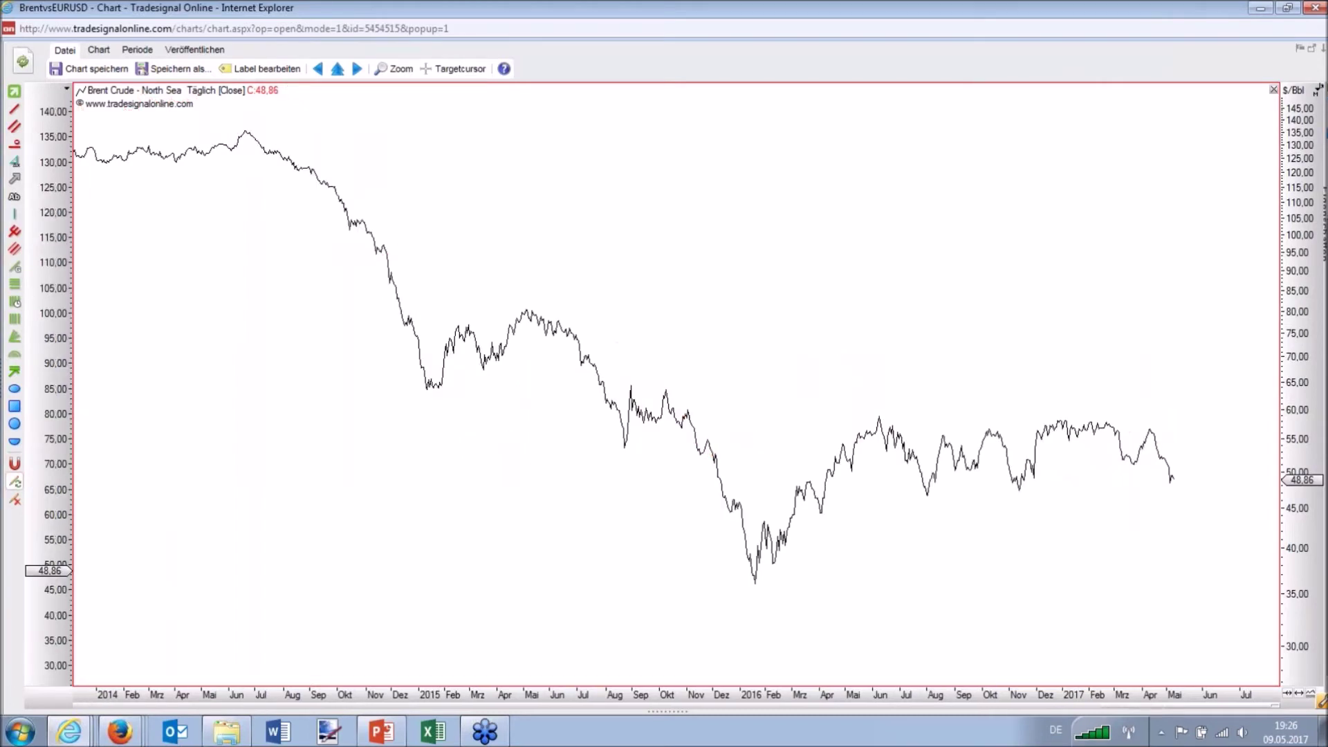
- Search the securities for eur/usd and add EUR/USD Spot to the Brent chart
left_click(2, 269)
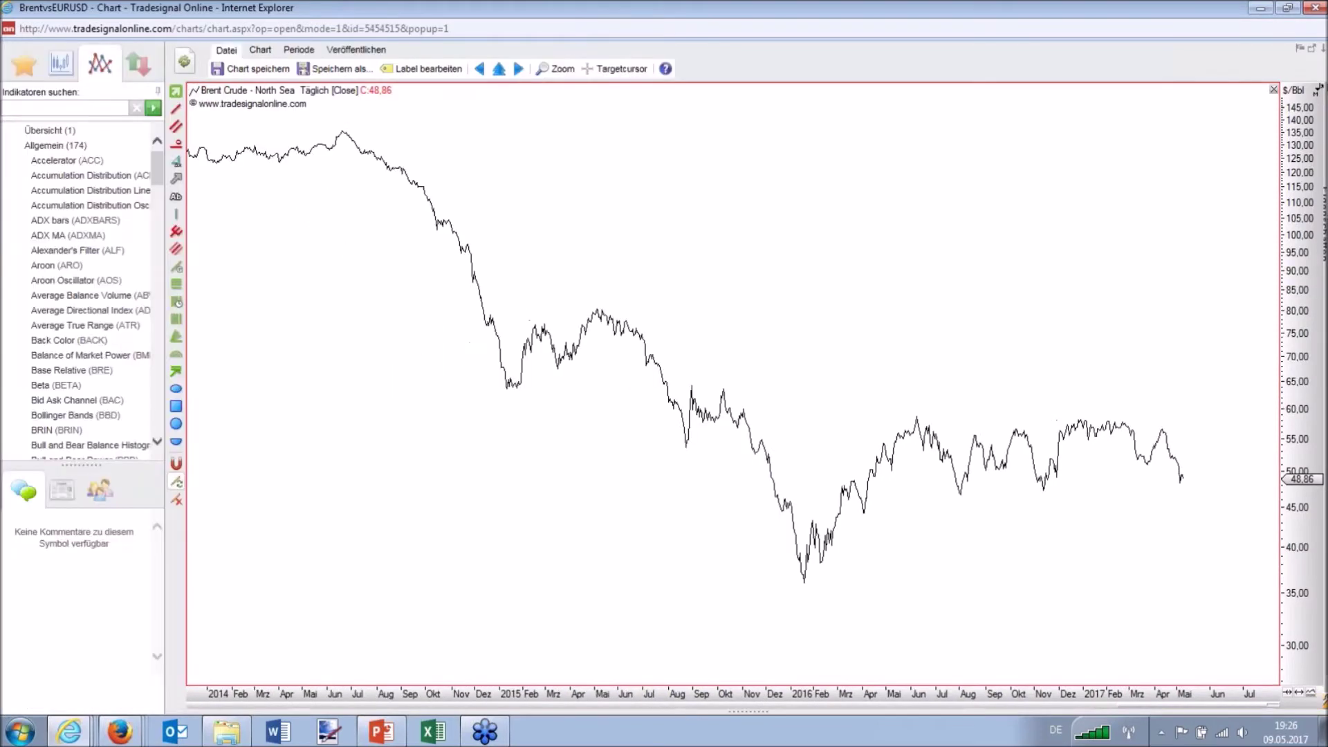
left_click(24, 64)
type("eu")
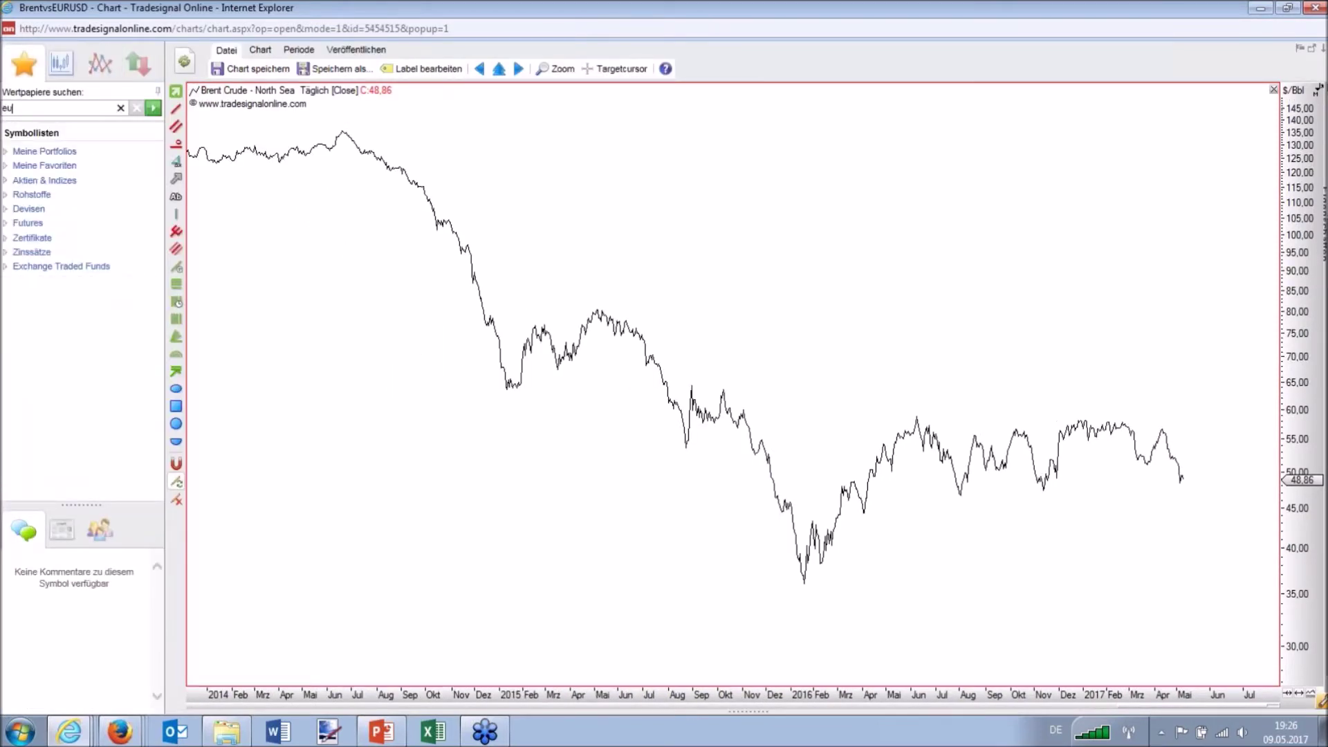
type("r/usd")
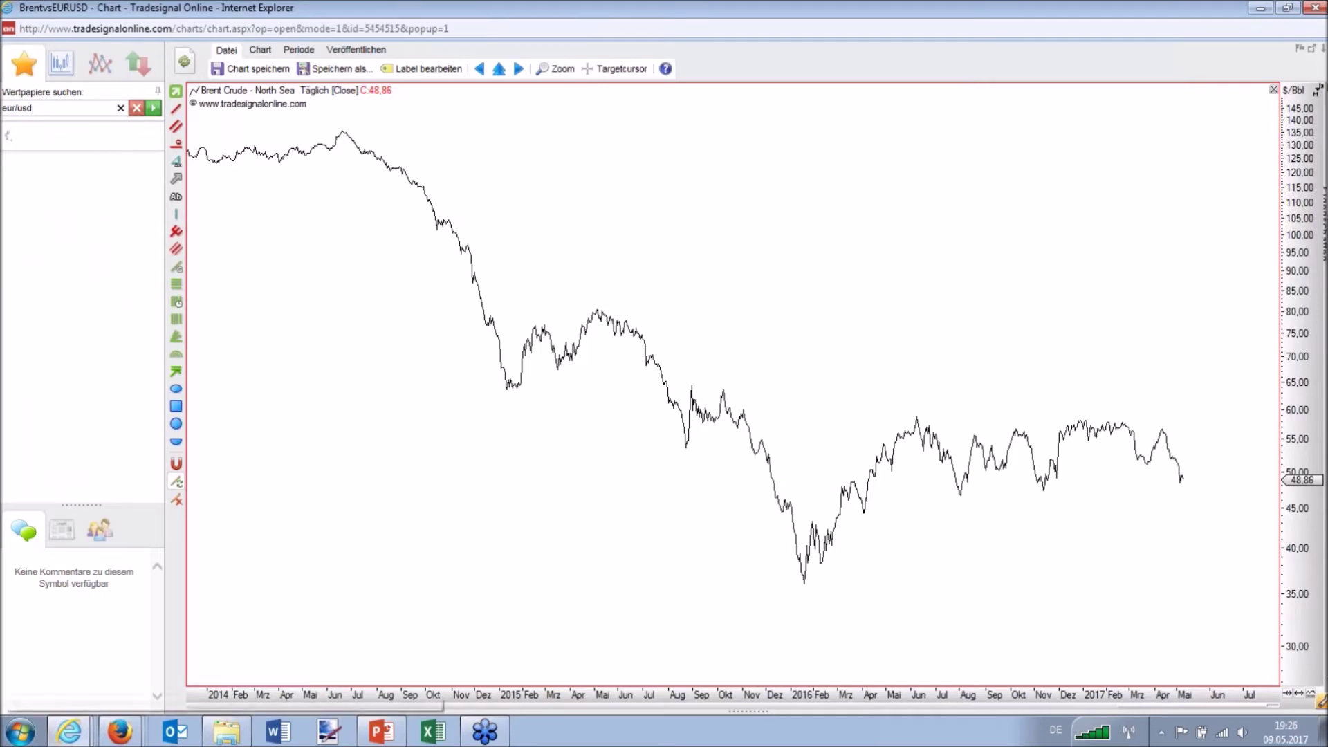
left_click(49, 166)
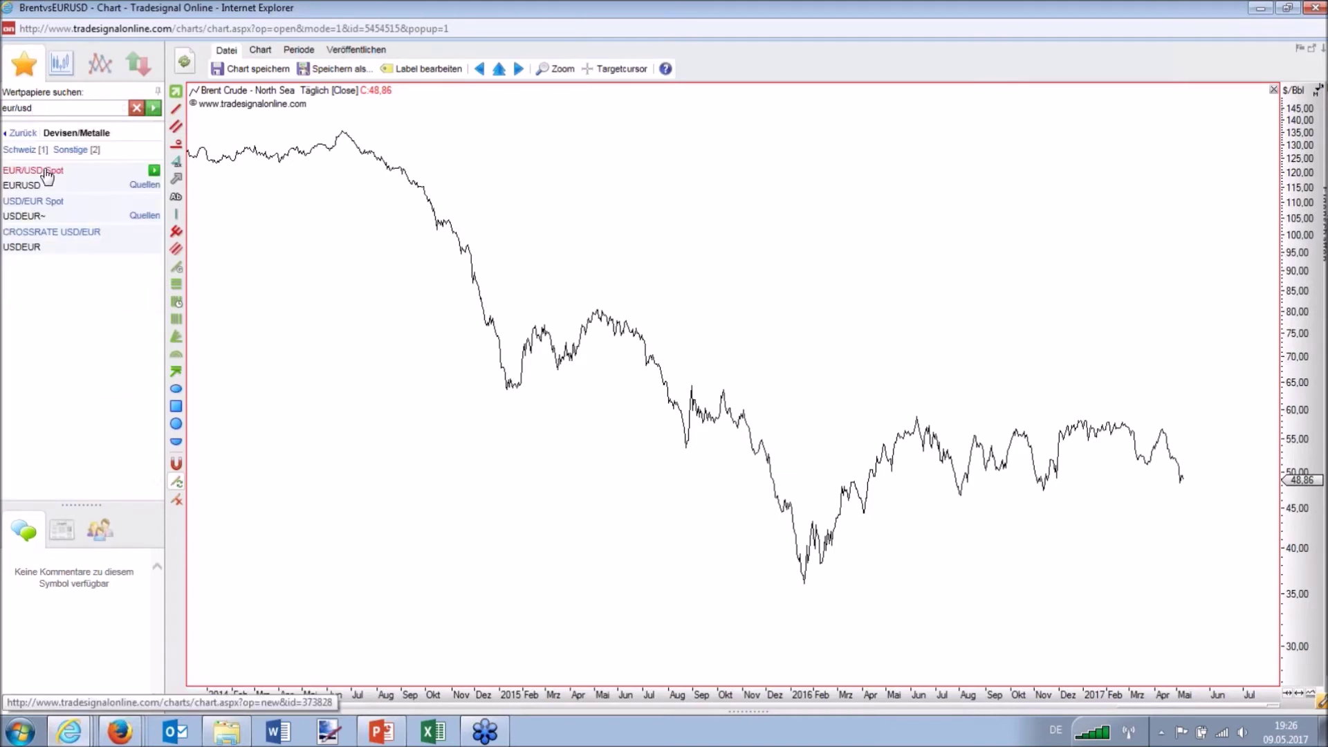
left_click(153, 170)
left_click(83, 234)
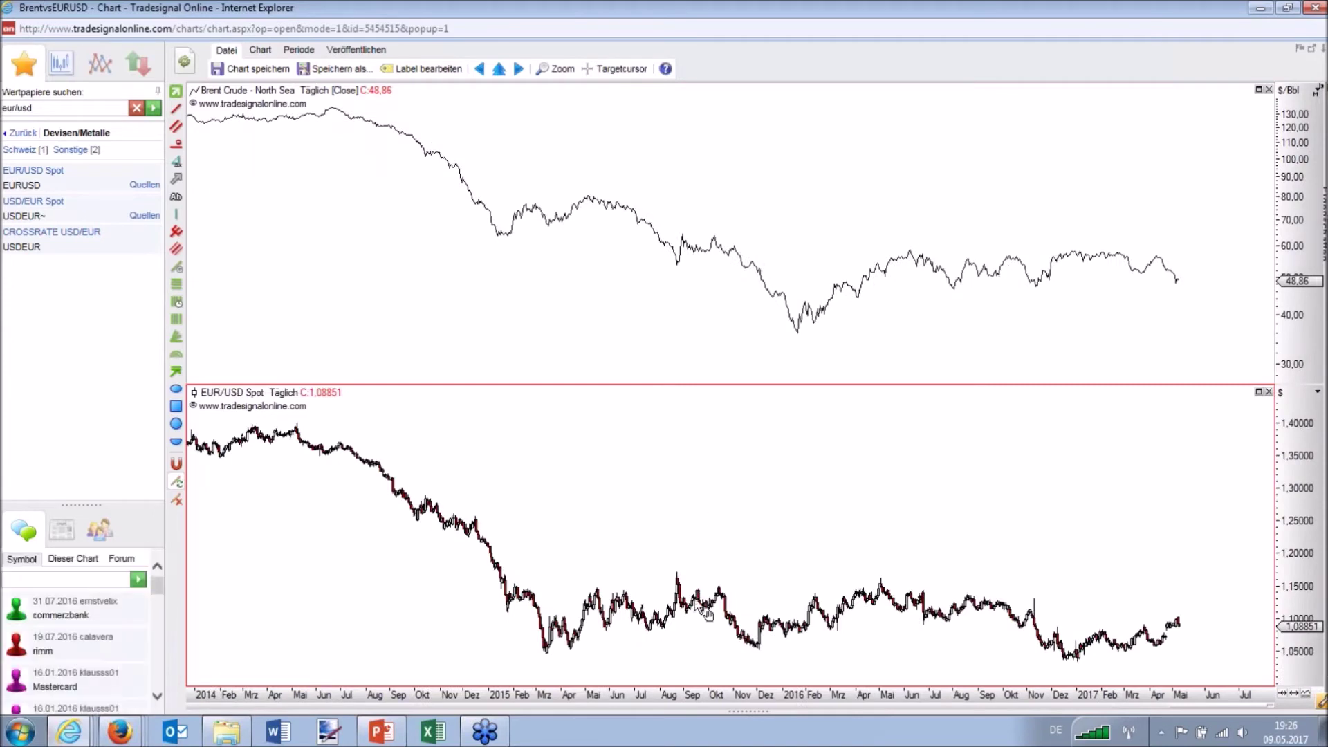
- Overlay the EUR/USD series on the Brent price pane and hide the security search sidebar
left_click_drag(694, 479, 695, 273)
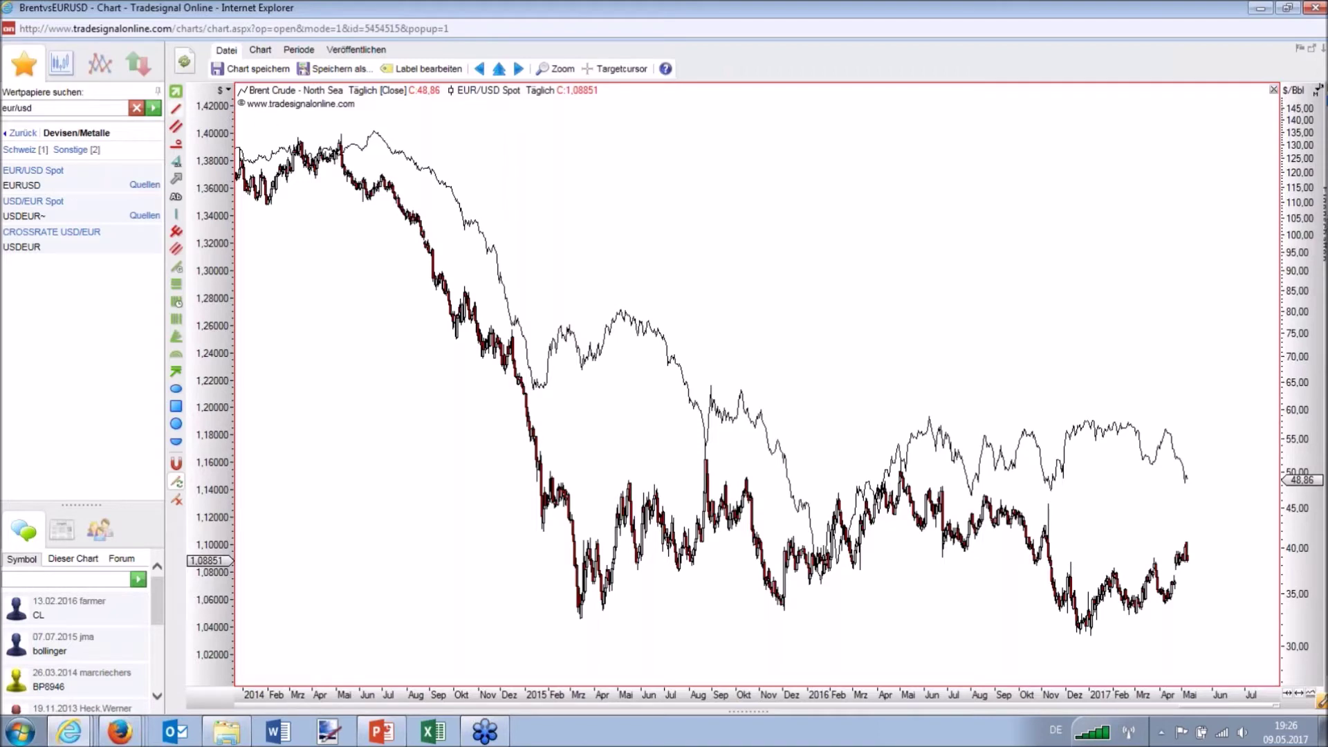
left_click(157, 93)
left_click(157, 92)
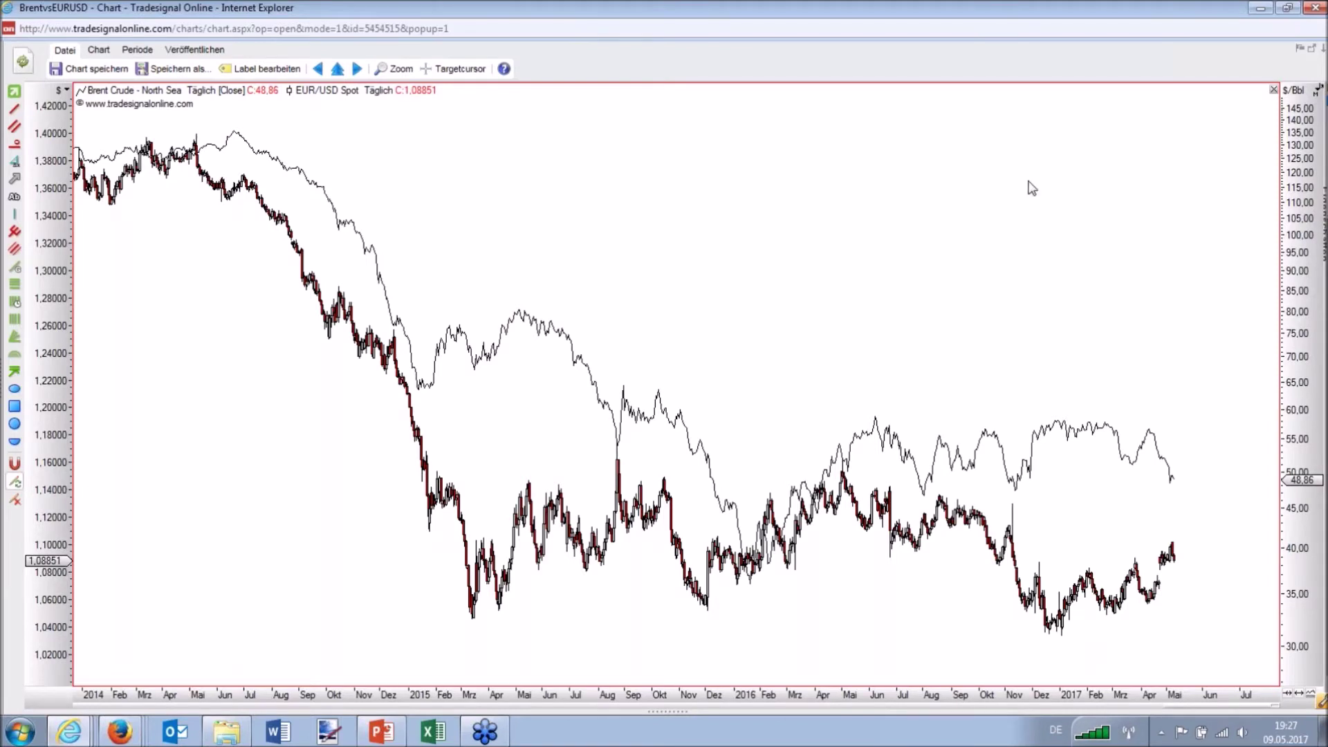
- Close the Brent versus EUR/USD comparison and bring up the S&P GSCI Industrial Metals chart at full size
left_click(1316, 10)
left_click(586, 376)
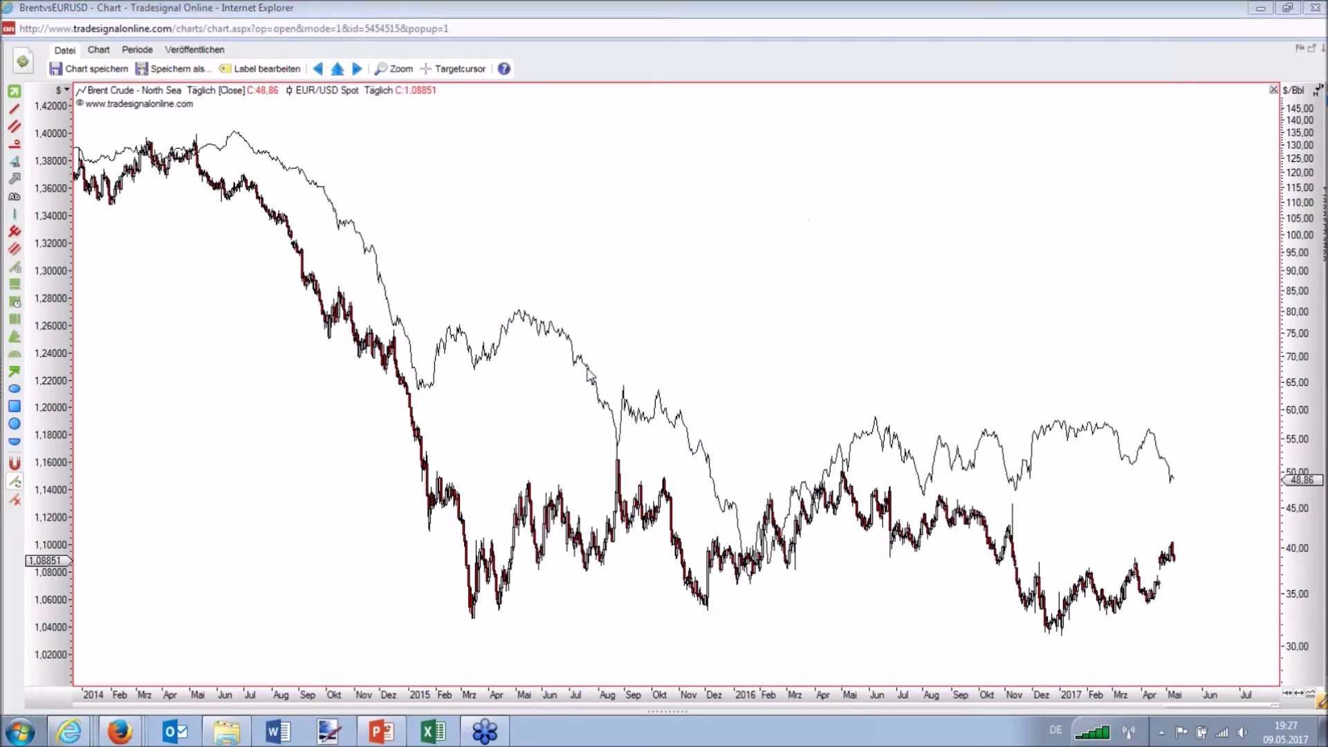
left_click_drag(827, 0, 830, 84)
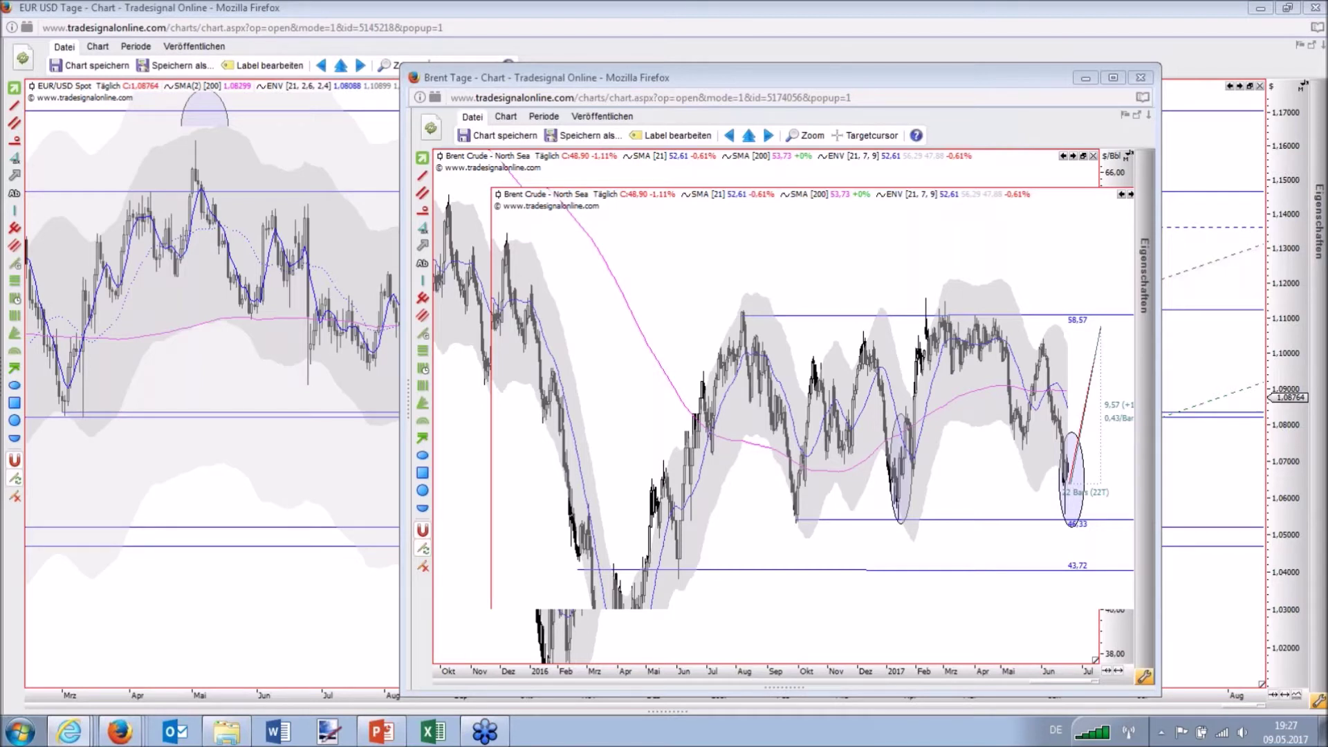
left_click_drag(260, 0, 364, 57)
double_click(365, 52)
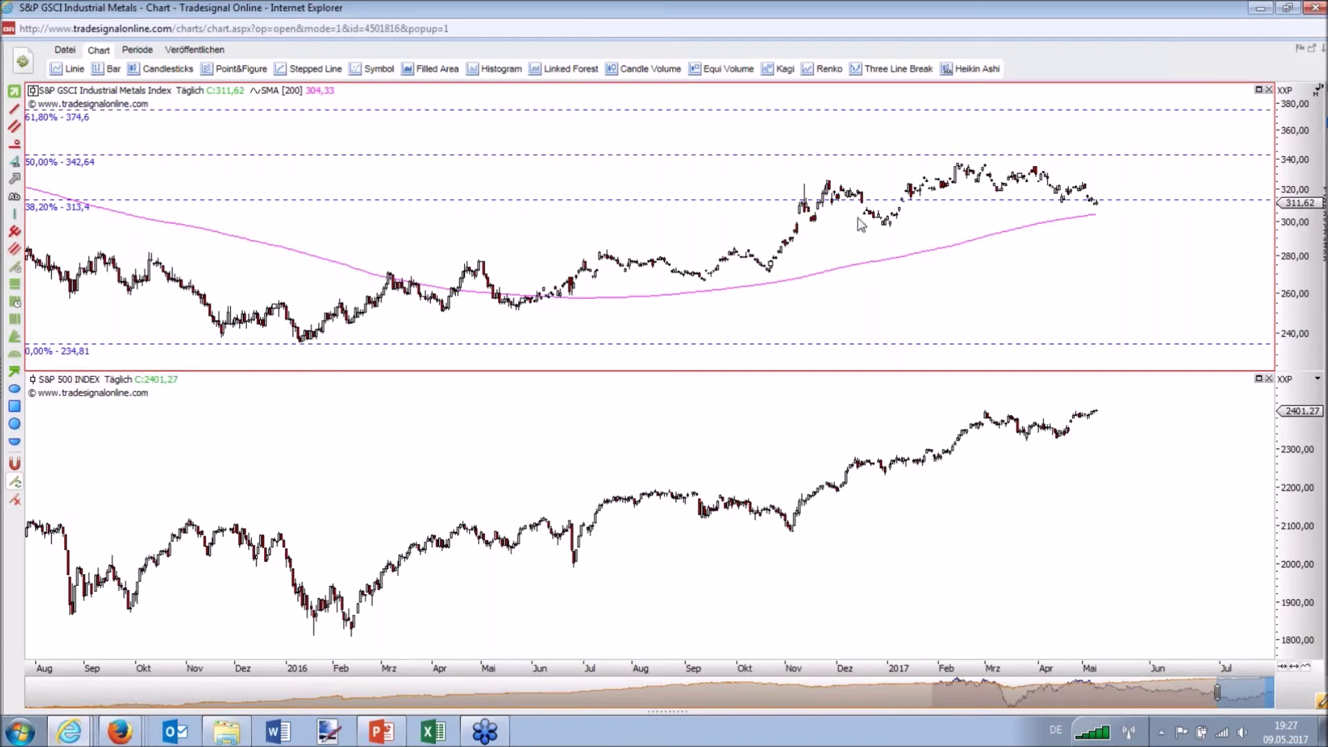
- Replace the Fibonacci retracement on the Industrial Metals index with a falling parallel channel from February to May 2017, ending at about 329.83 and 306.3
left_click(1032, 201)
key("Delete")
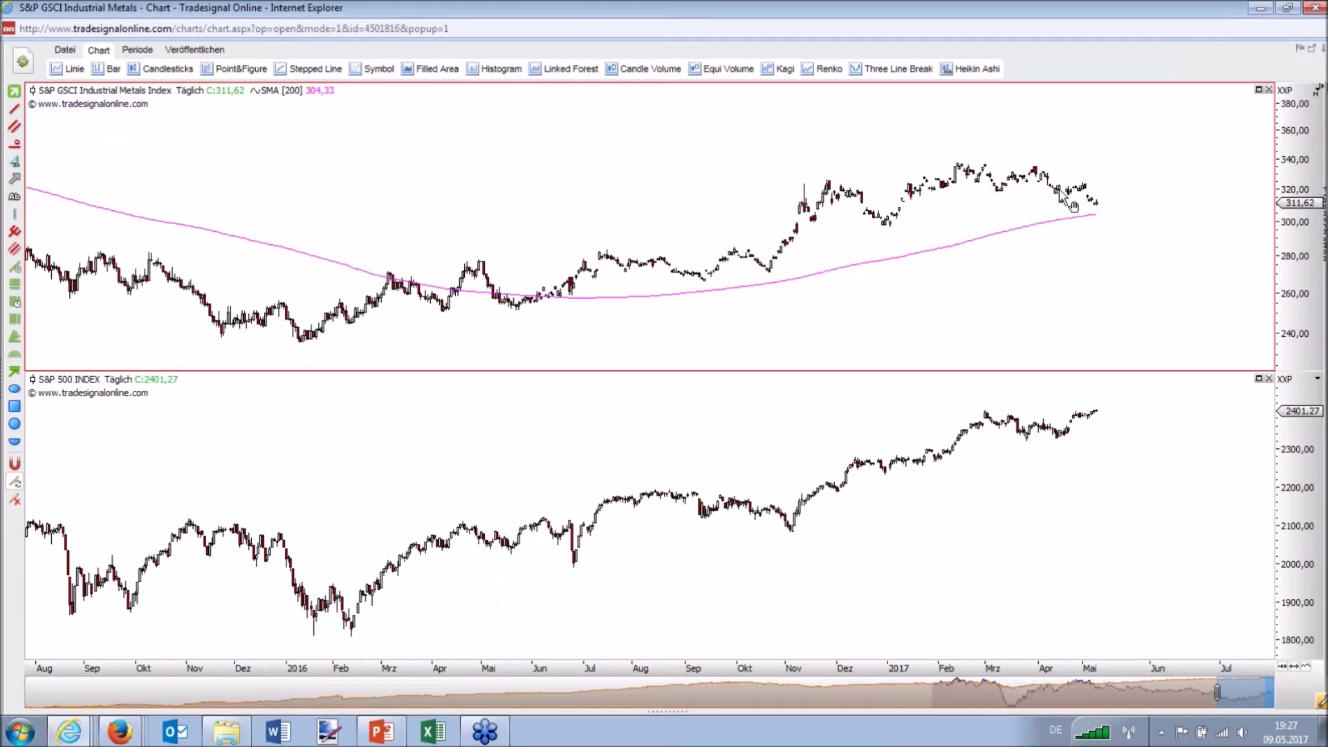
left_click(14, 112)
mouse_move(966, 166)
left_mouse_down()
mouse_move(1110, 182)
mouse_move(1036, 204)
mouse_move(1037, 165)
mouse_move(958, 161)
left_mouse_up()
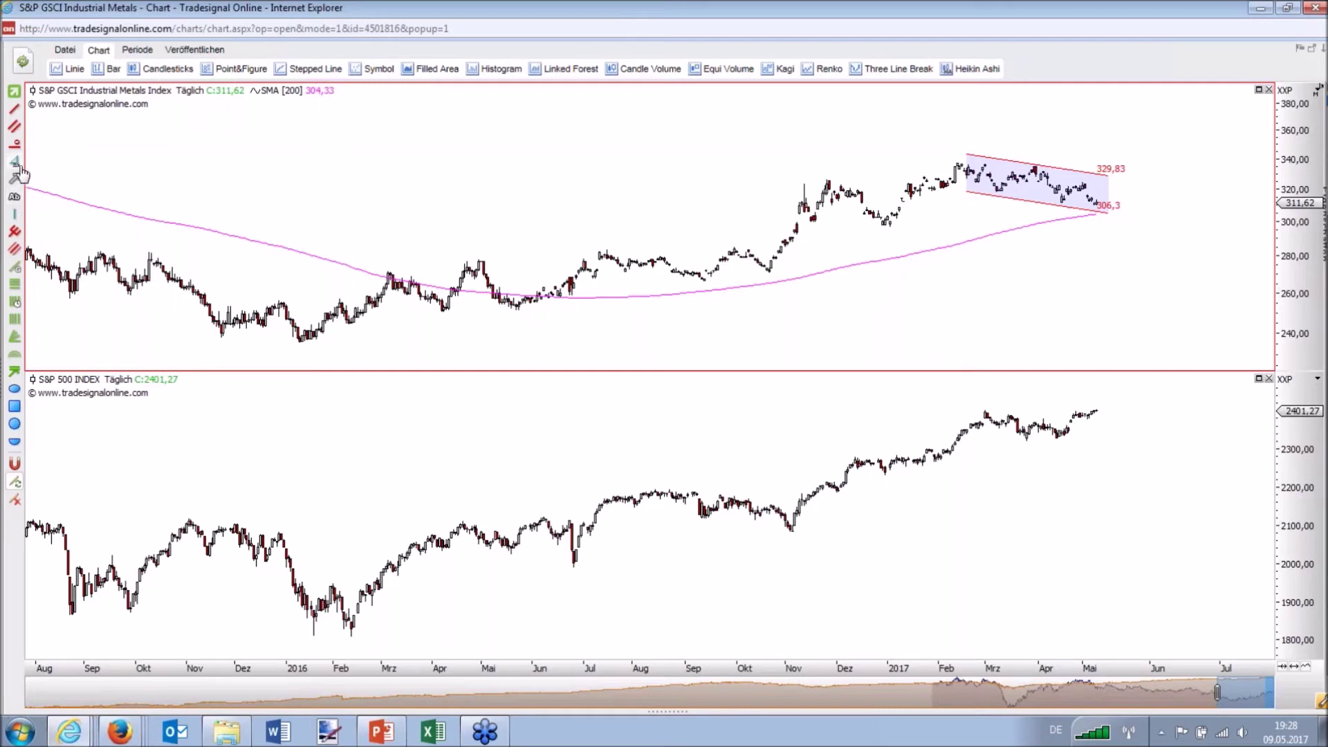
left_click_drag(966, 164, 1109, 209)
- Draw a nearly horizontal parallel channel around the S&P 500 prices from March to May 2017, between about 2402.25 and 2317.19
left_click(17, 141)
left_click_drag(977, 419, 1115, 410)
left_click_drag(1046, 432, 1048, 444)
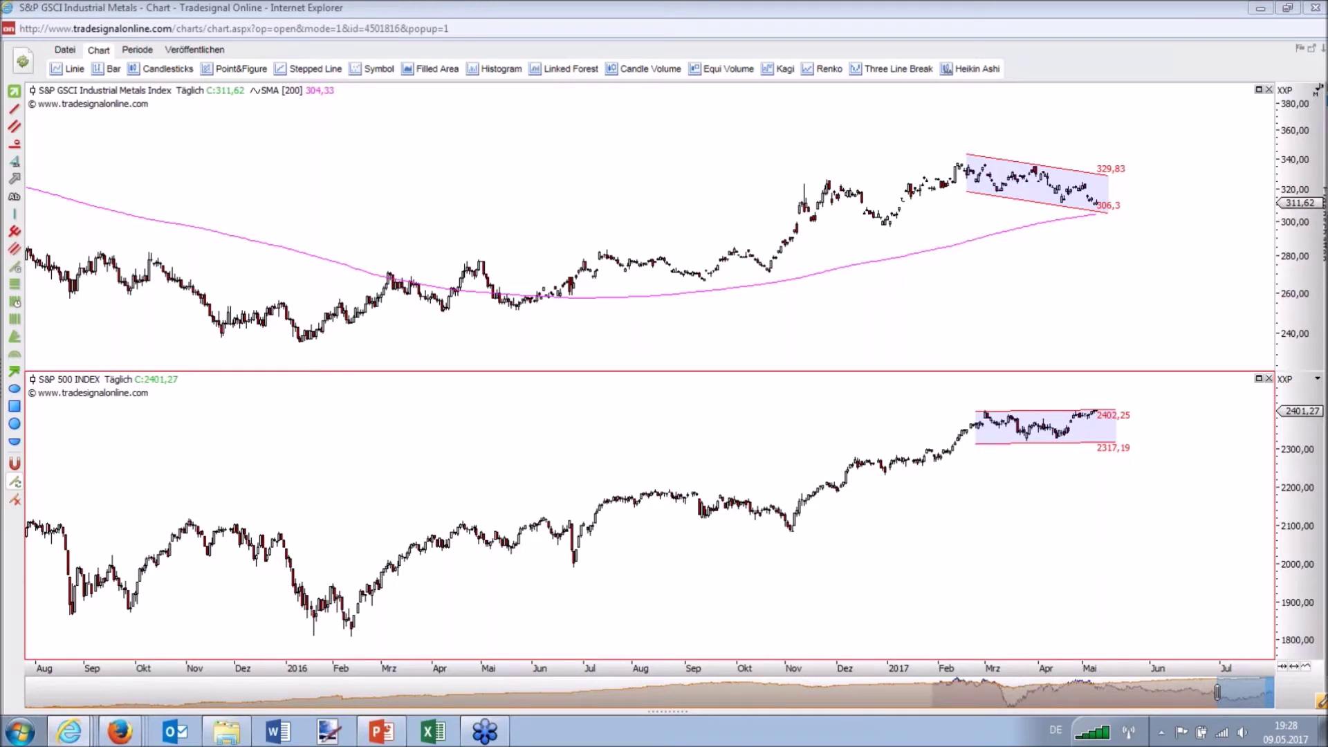
- Bring up the Shanghai A Share Index chart at full size and inspect the price data of the April and May 2017 bars
left_click_drag(498, 0, 708, 96)
double_click(708, 96)
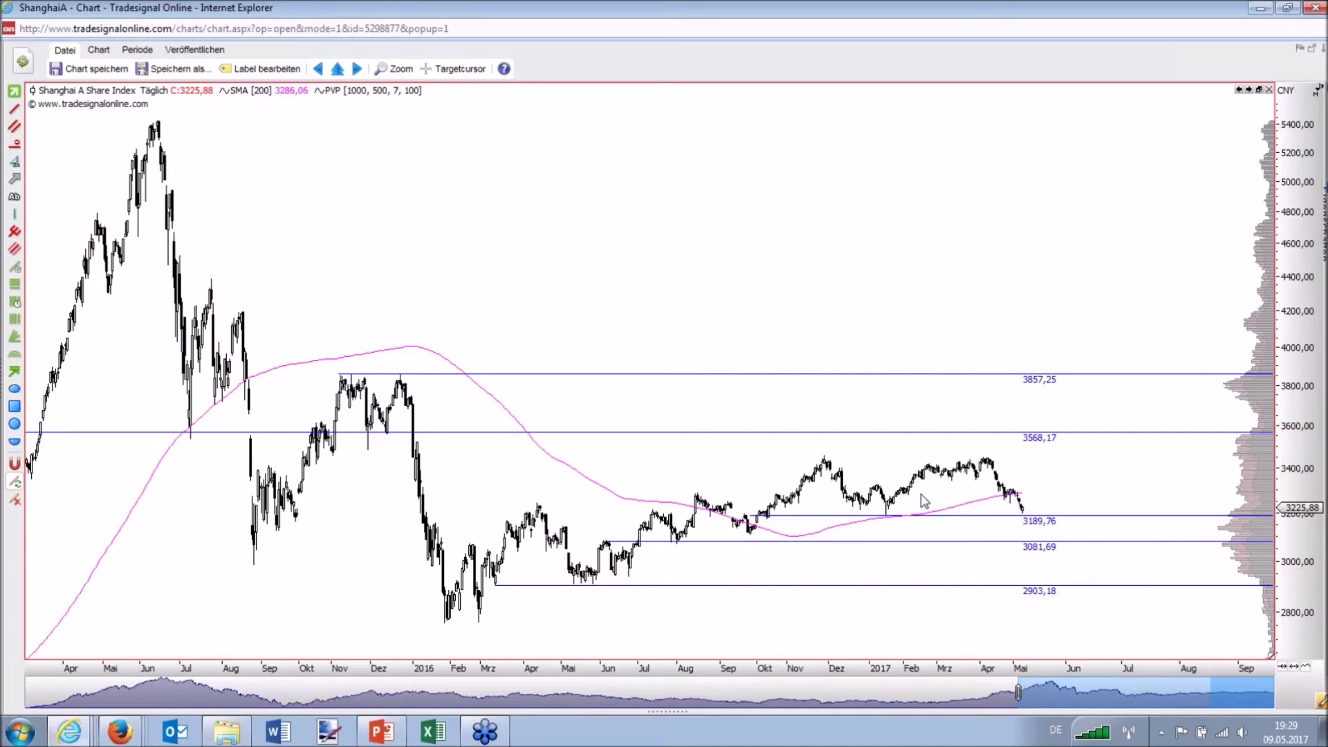
left_click(984, 462)
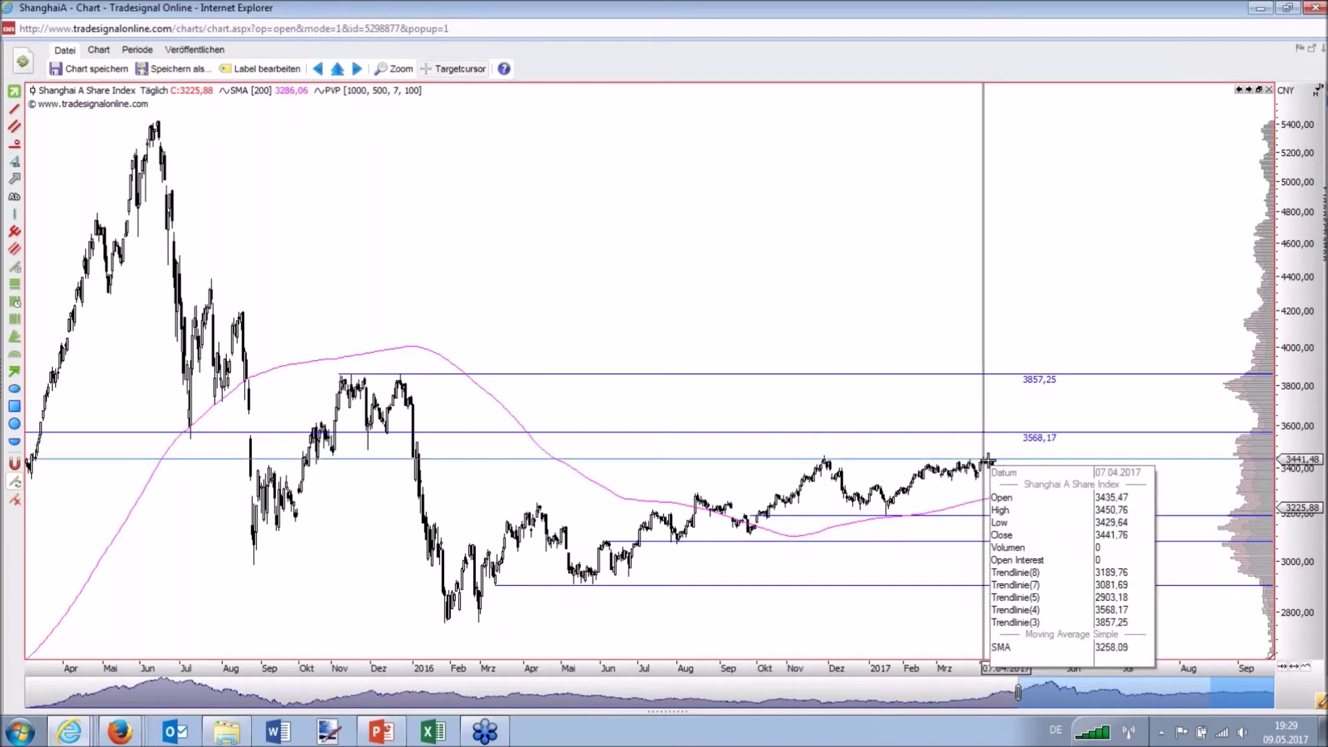
left_click(1019, 502)
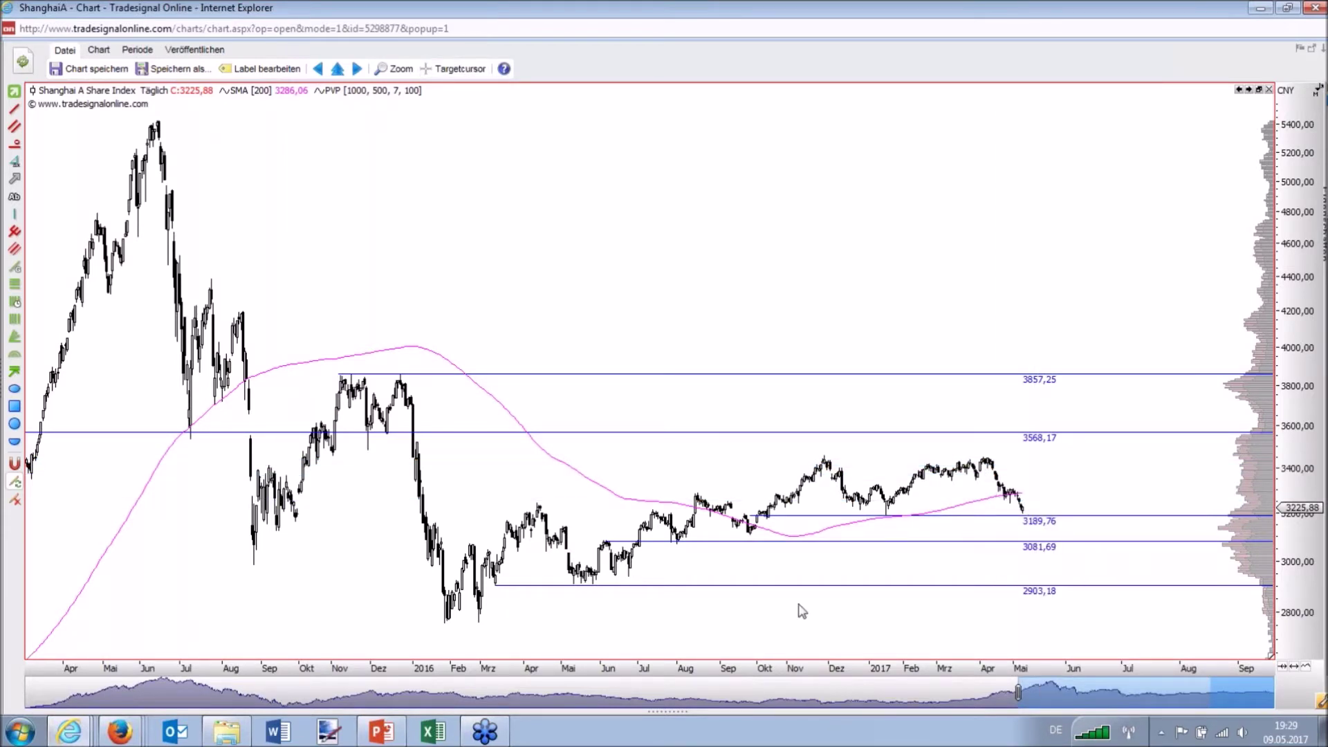
- Mark the late 2016 and April 2017 highs of the Shanghai A Share Index with matching arcs above the price
left_click_drag(809, 669, 958, 673)
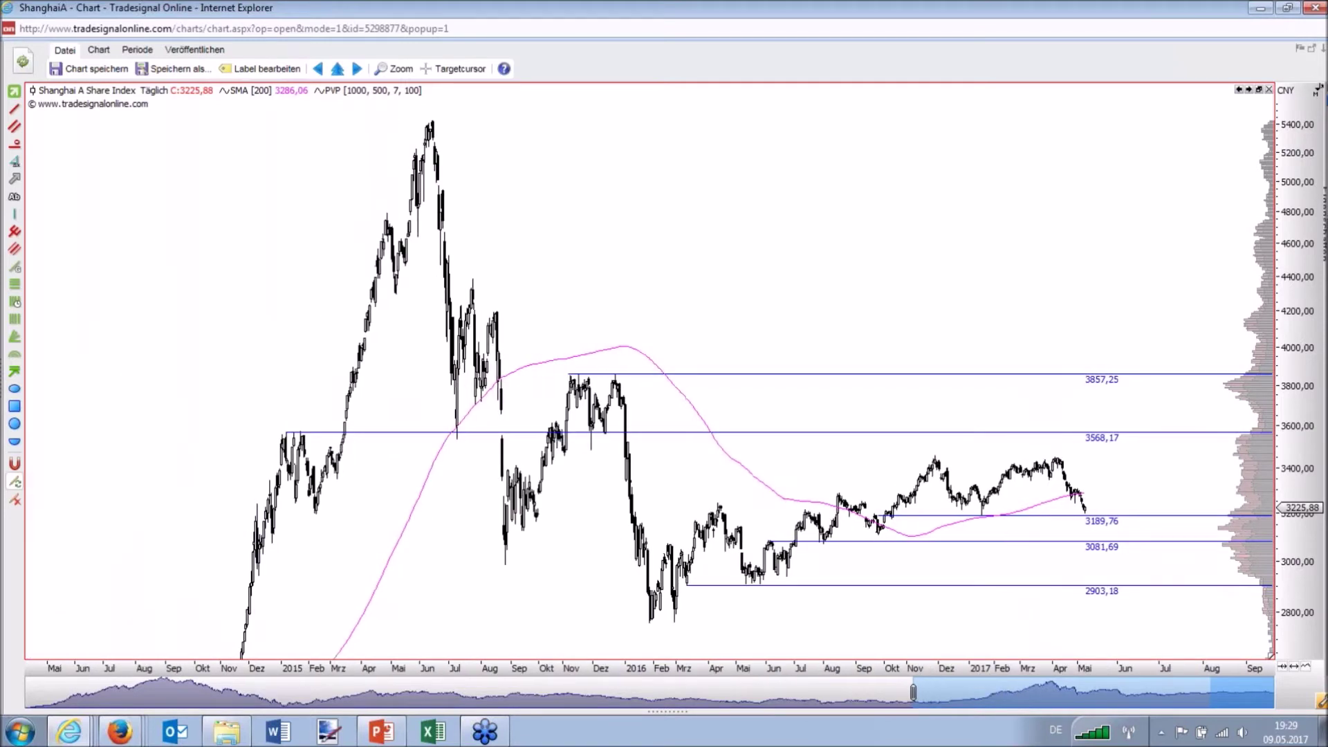
left_click(15, 425)
mouse_move(913, 454)
left_mouse_down()
mouse_move(950, 437)
mouse_move(935, 457)
mouse_move(1051, 449)
left_mouse_up()
left_click(976, 448)
left_click(1081, 468)
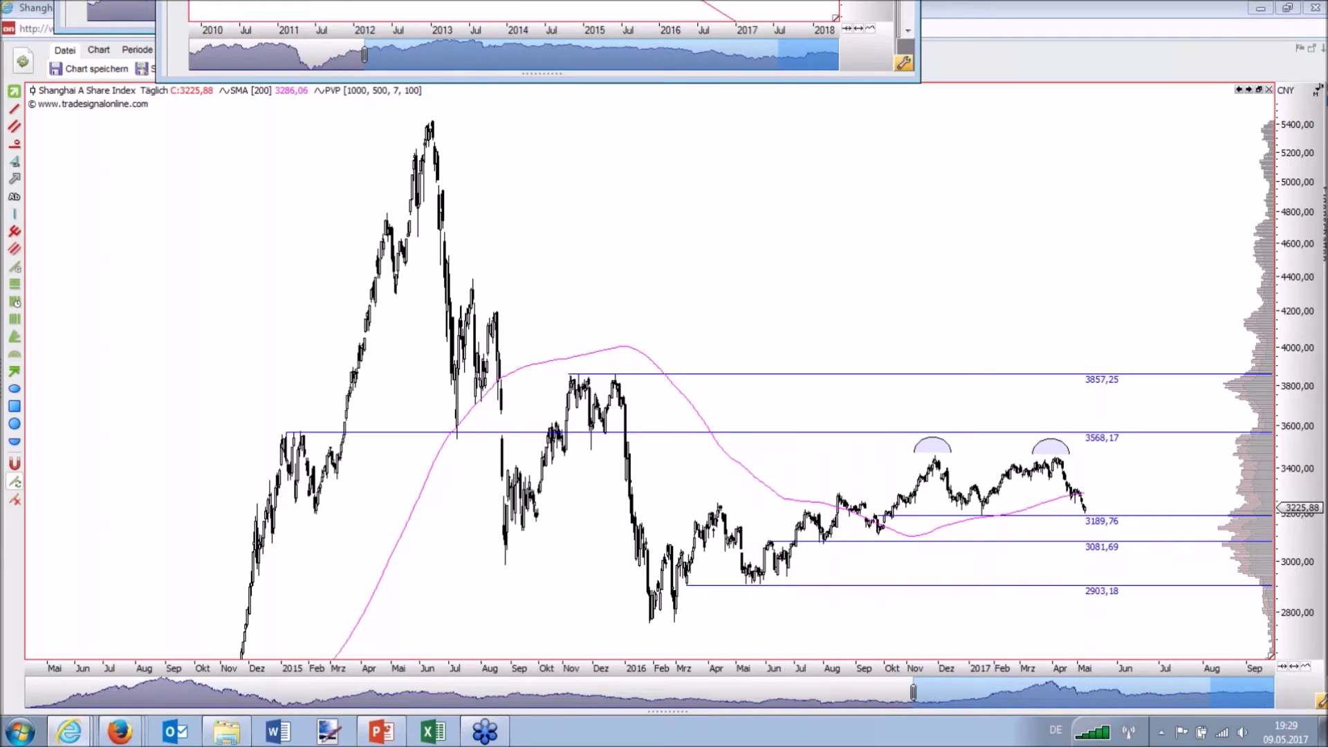
- Close the Shanghai A Share Index chart and bring up the weekly copper chart at full size
left_click_drag(624, 0, 661, 82)
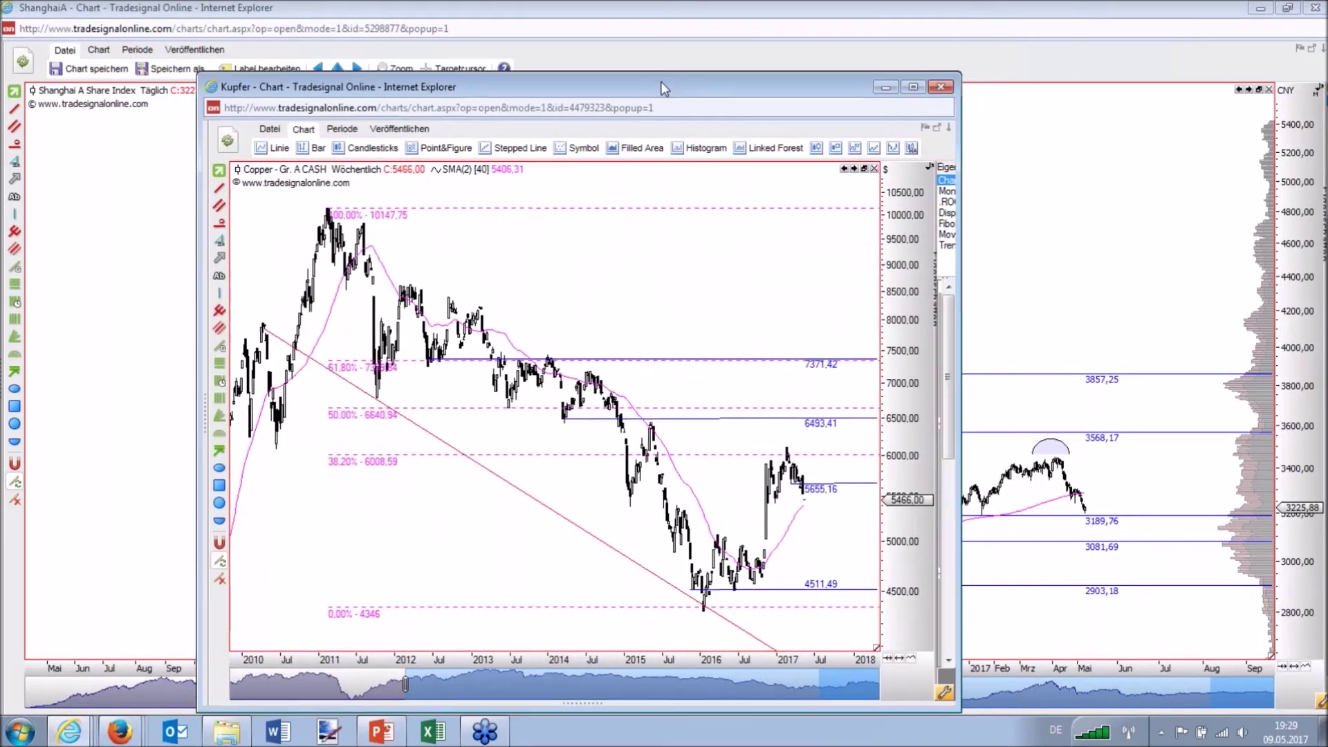
left_click(1171, 104)
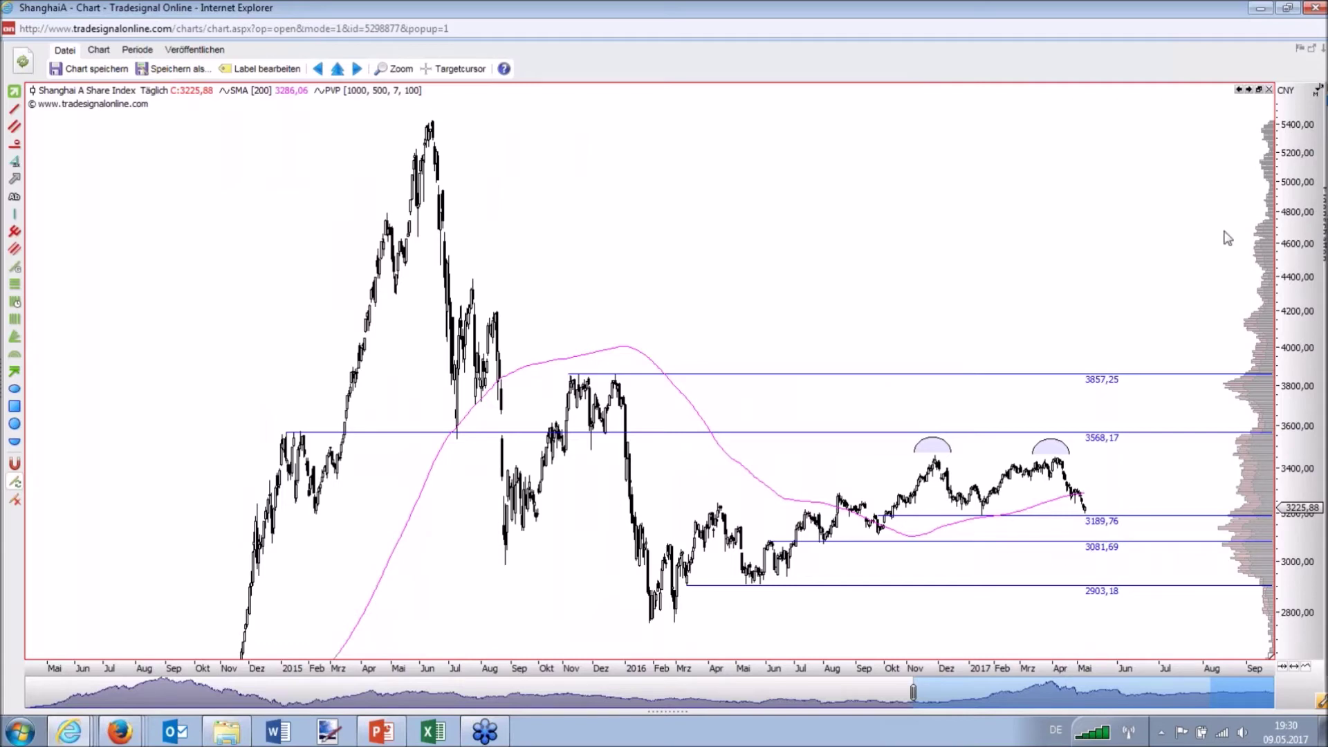
left_click(1315, 8)
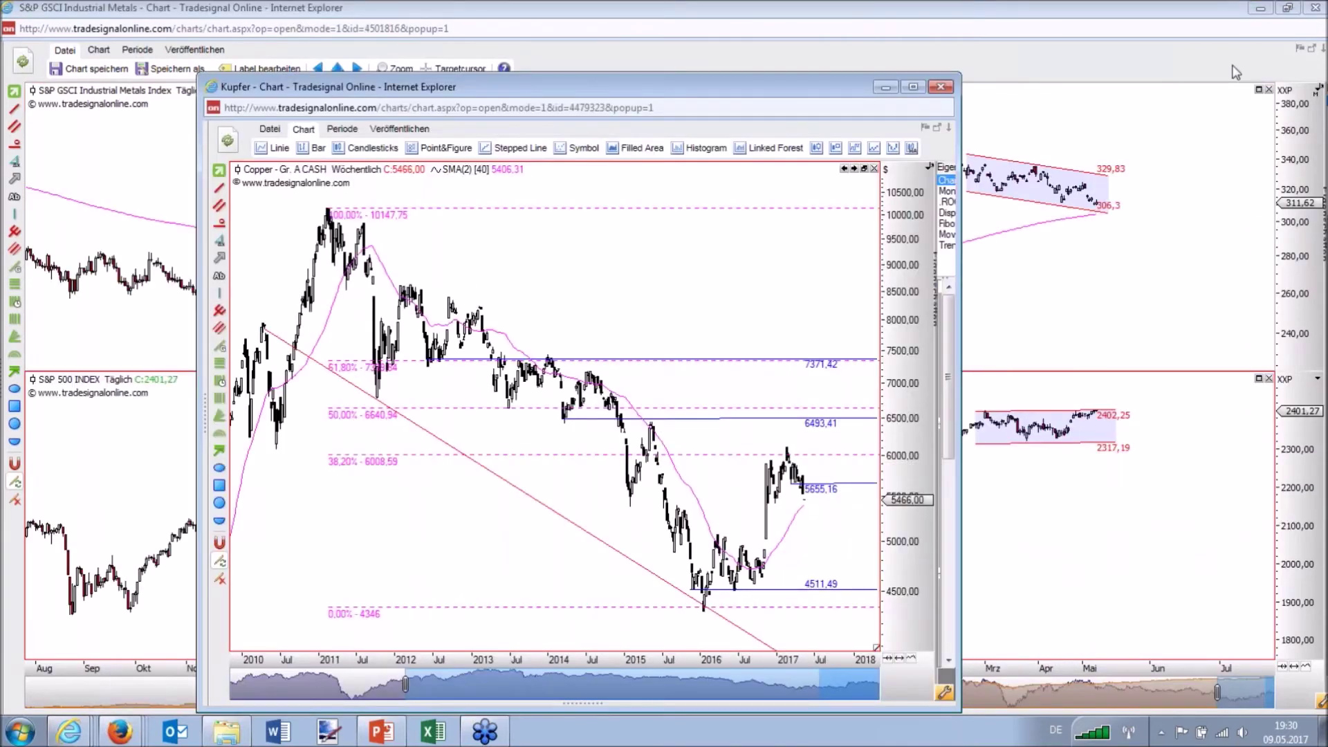
left_click(914, 88)
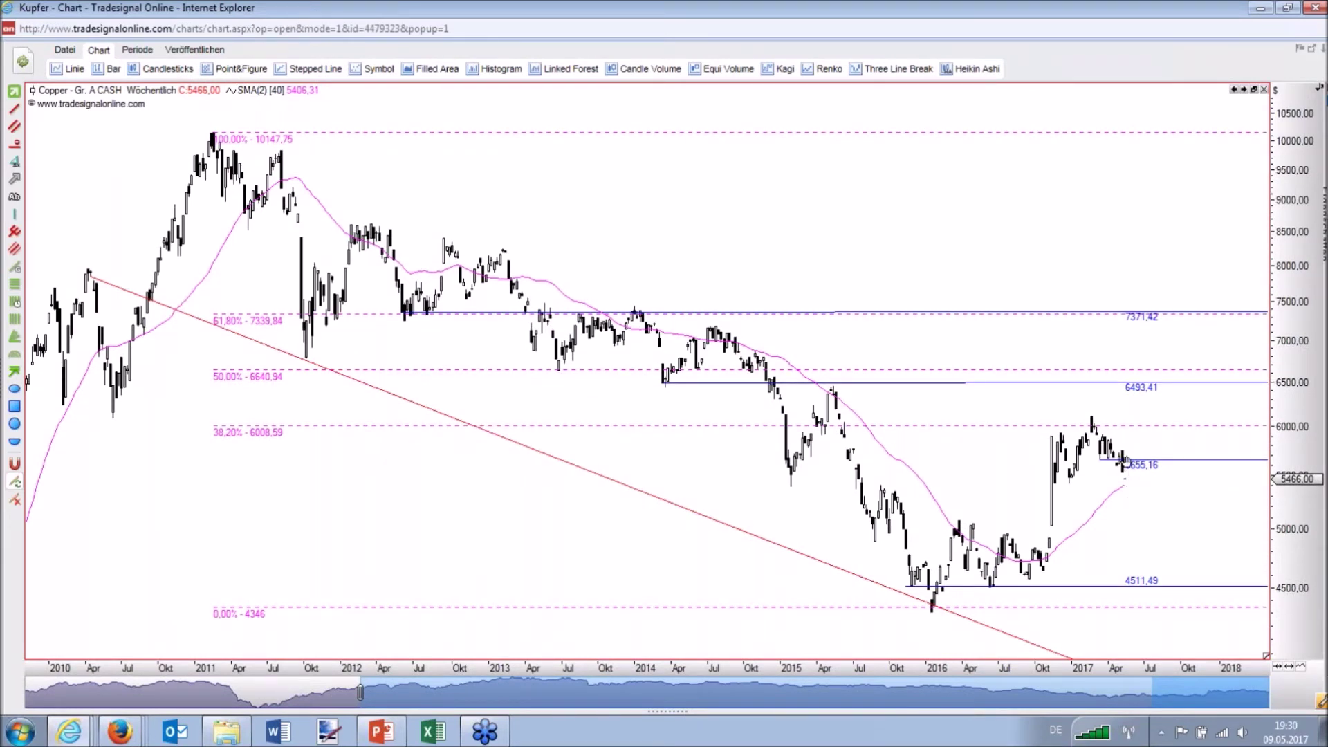
- Move copper's short support line down to 5416.5, starting it at the late 2016 low
left_click_drag(1135, 459, 1139, 470)
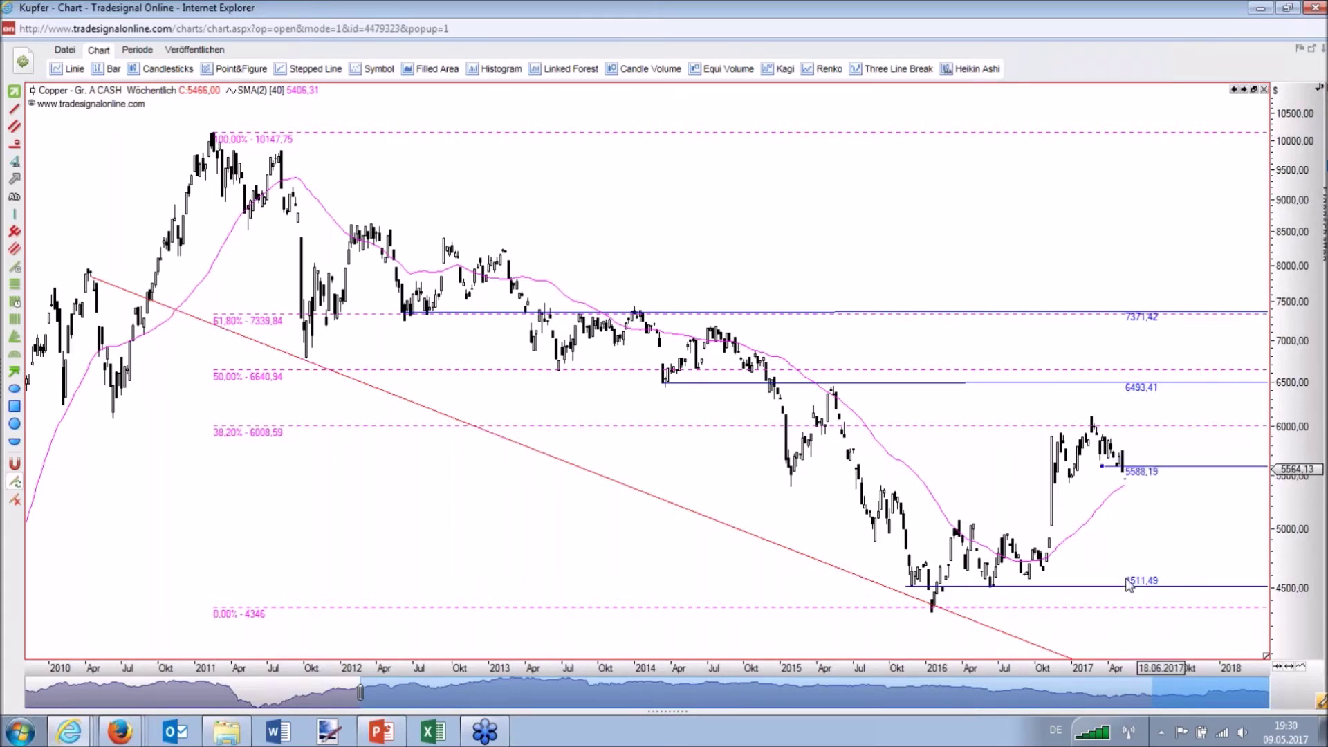
left_click(1145, 509)
mouse_move(1145, 509)
left_mouse_down()
mouse_move(1148, 443)
mouse_move(1102, 491)
left_mouse_up()
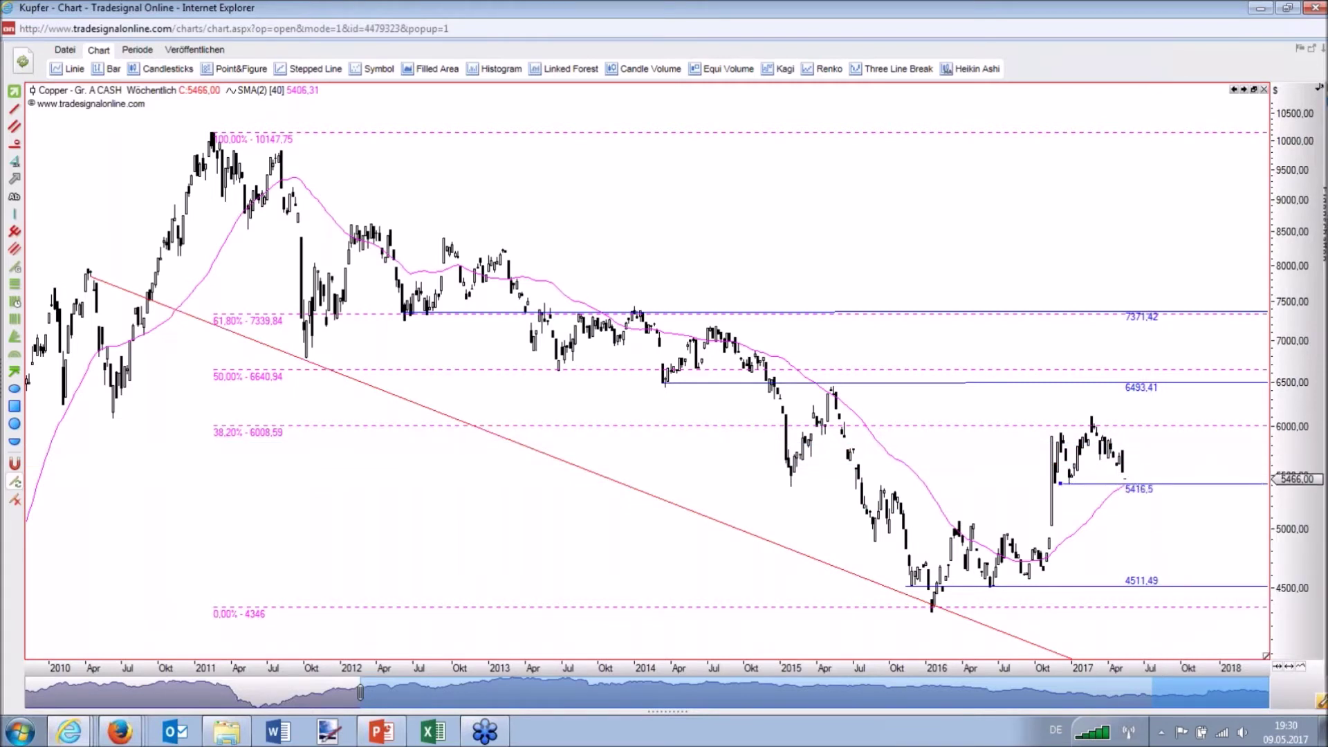
mouse_move(1130, 502)
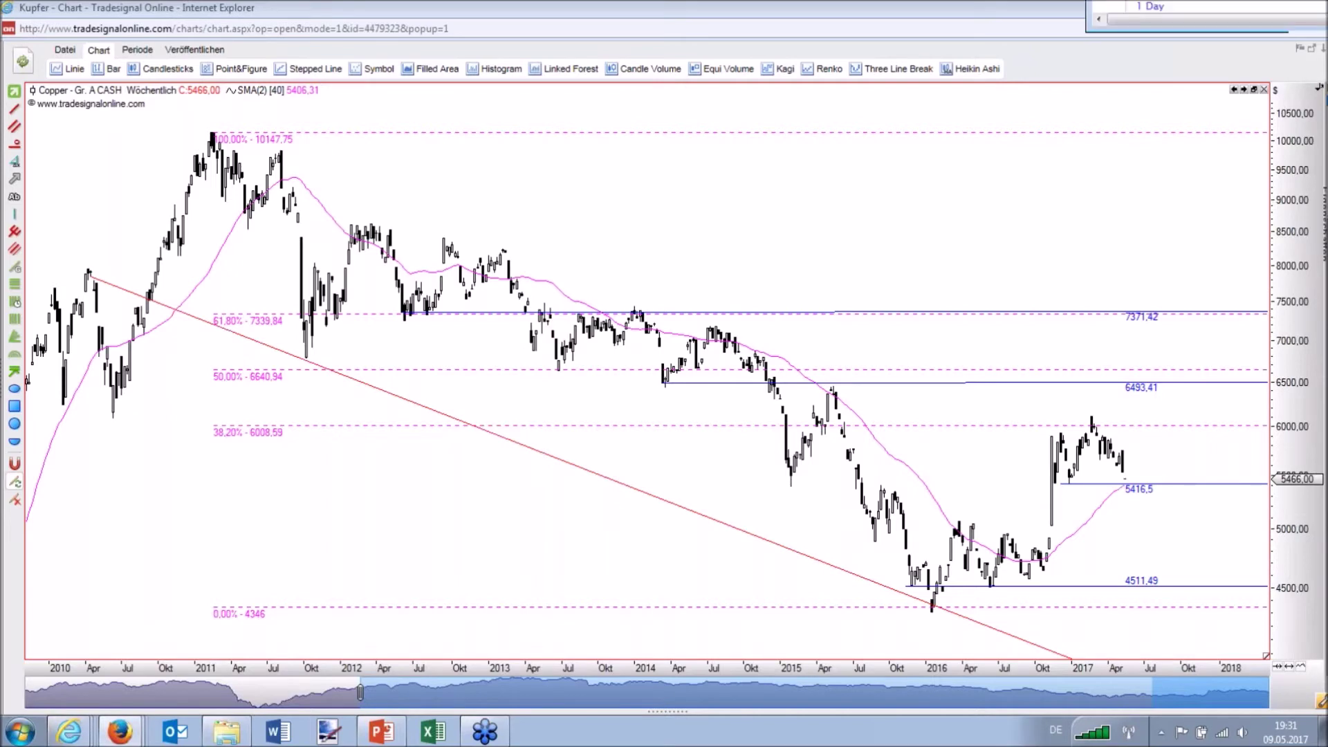
- Switch to Firefox with the SPDR Sector Tracker at full size and view the year-to-date Financials (XLF) chart
left_click(119, 731)
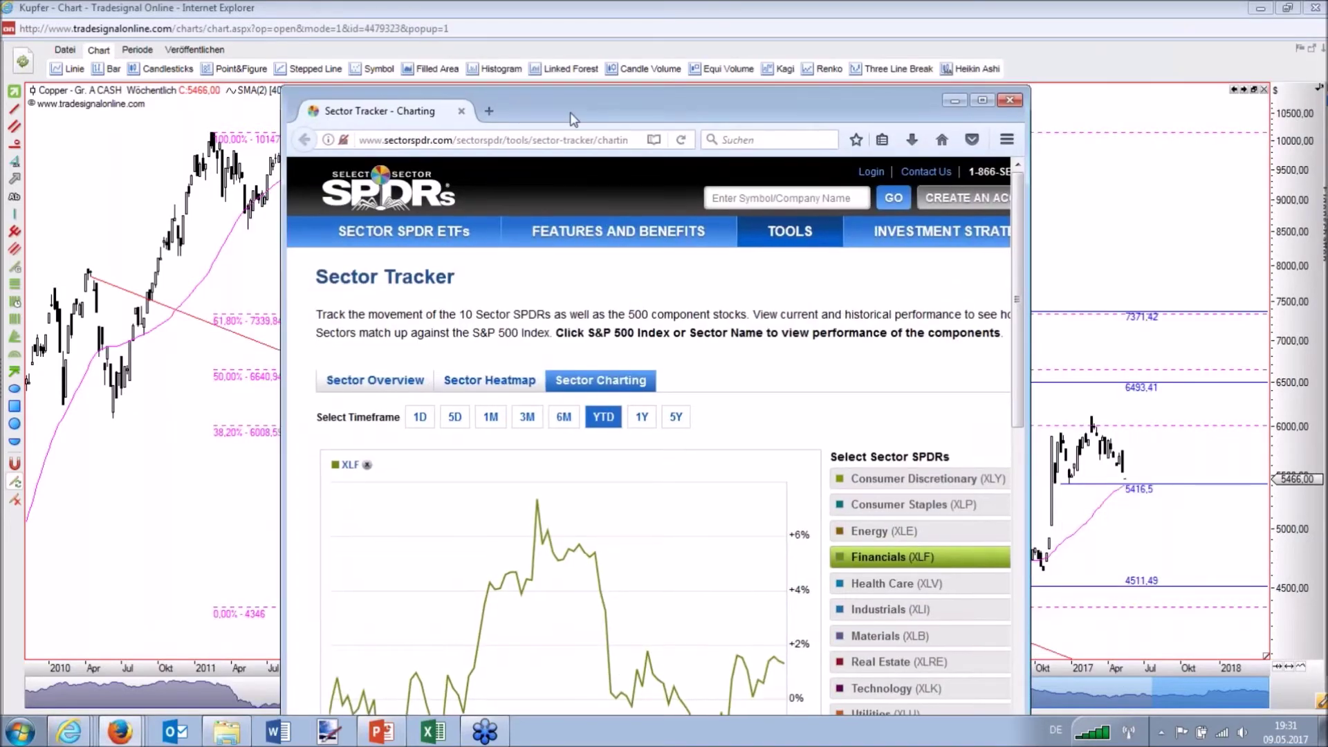
left_click_drag(569, 114, 278, 25)
key("super+Up")
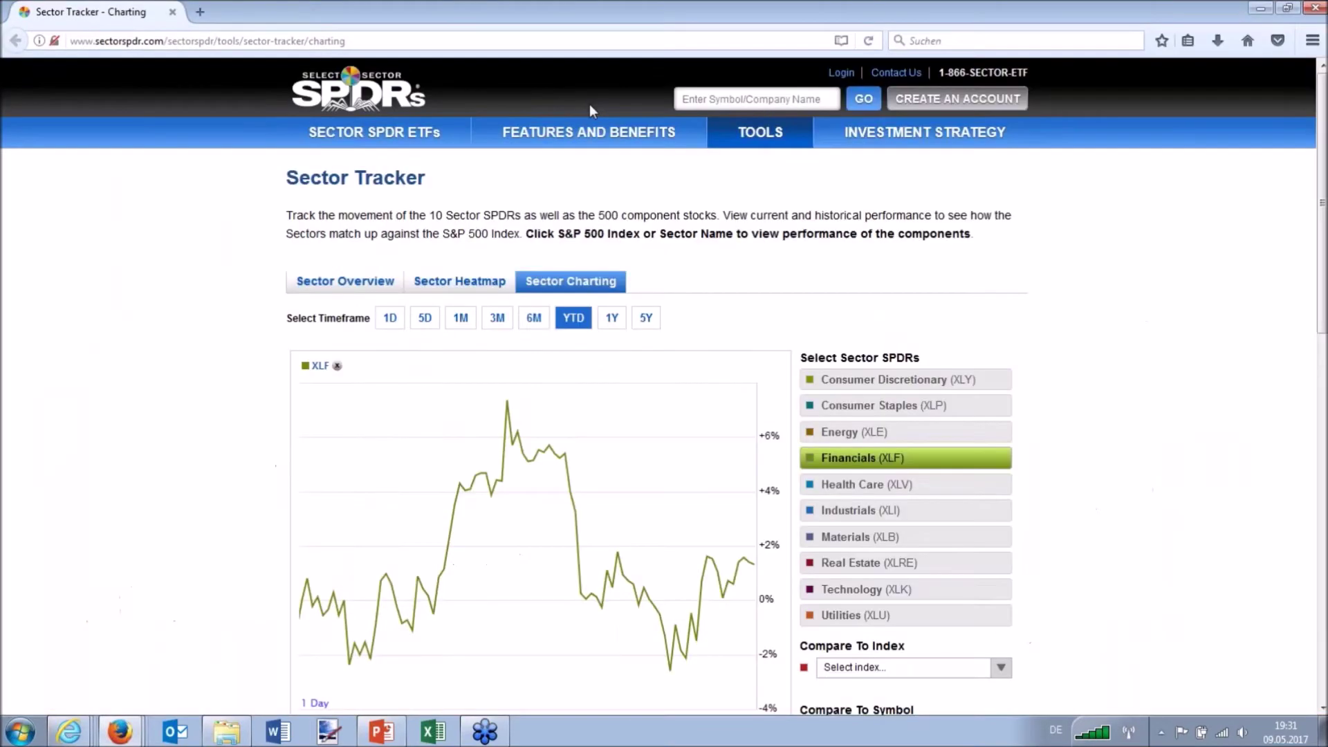
scroll(1014, 310, "down", 3)
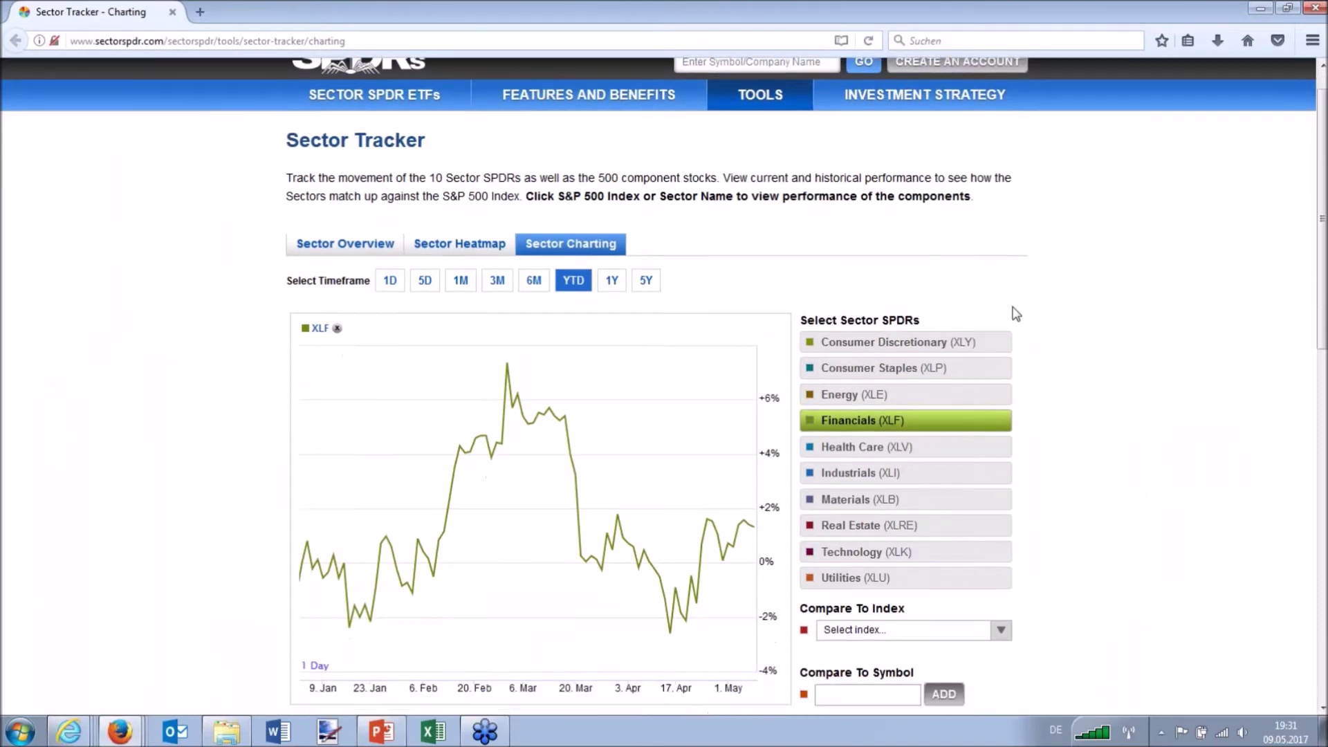
scroll(1016, 313, "up", 3)
scroll(1016, 313, "down", 2)
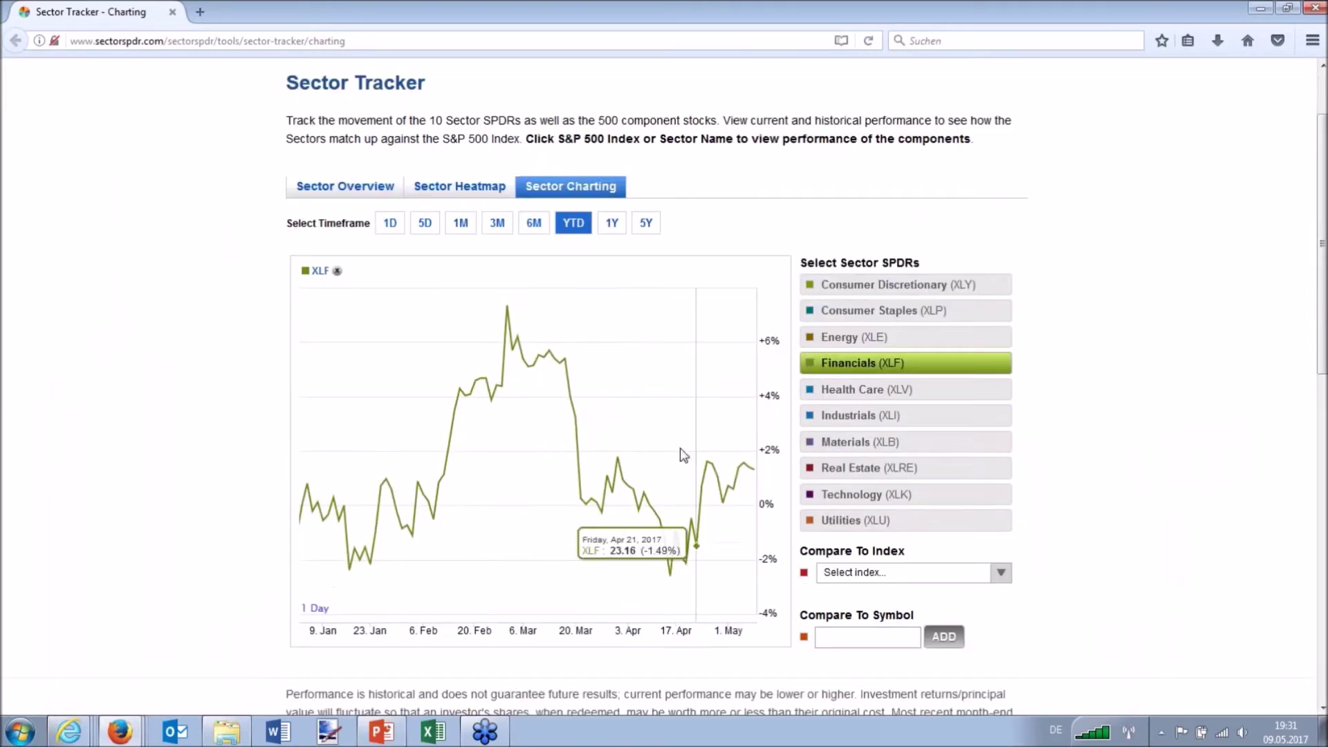
- Check the Financials (XLF) performance over one year and return the timeframe to YTD
left_click(584, 225)
left_click(612, 222)
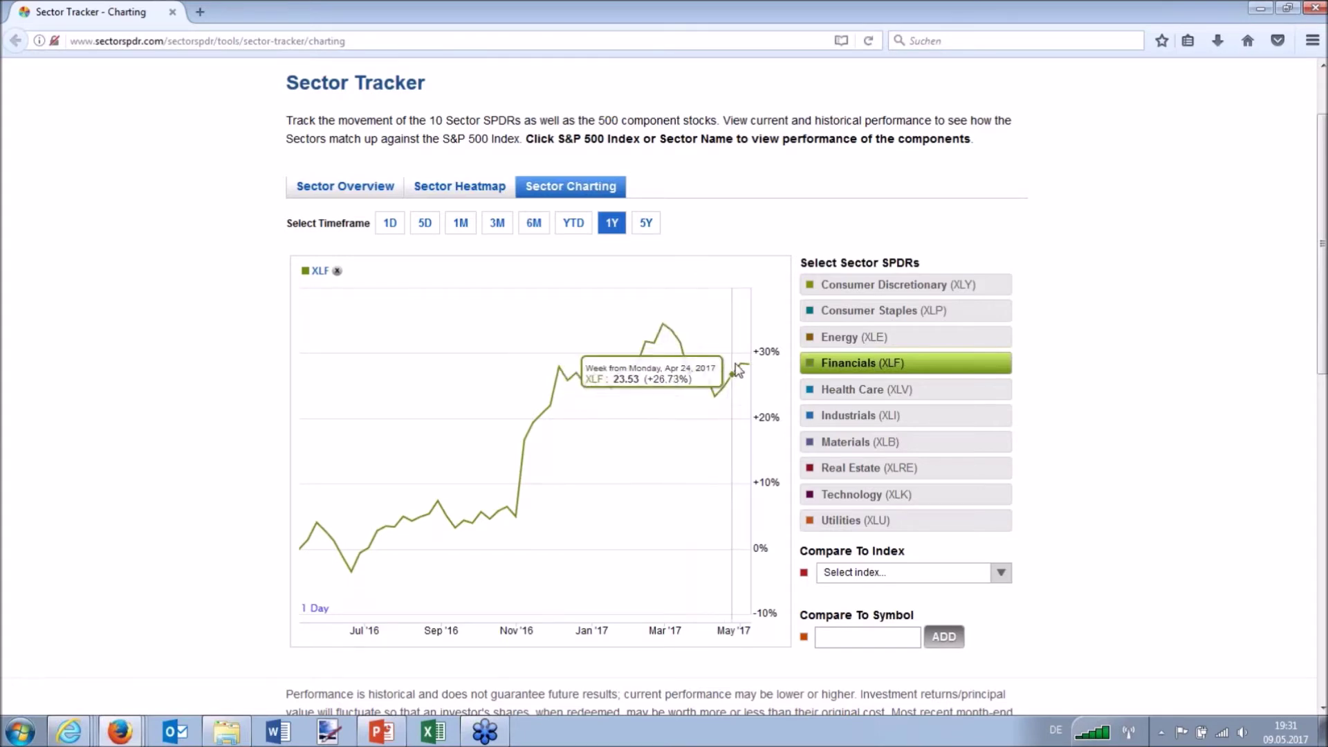
left_click(574, 222)
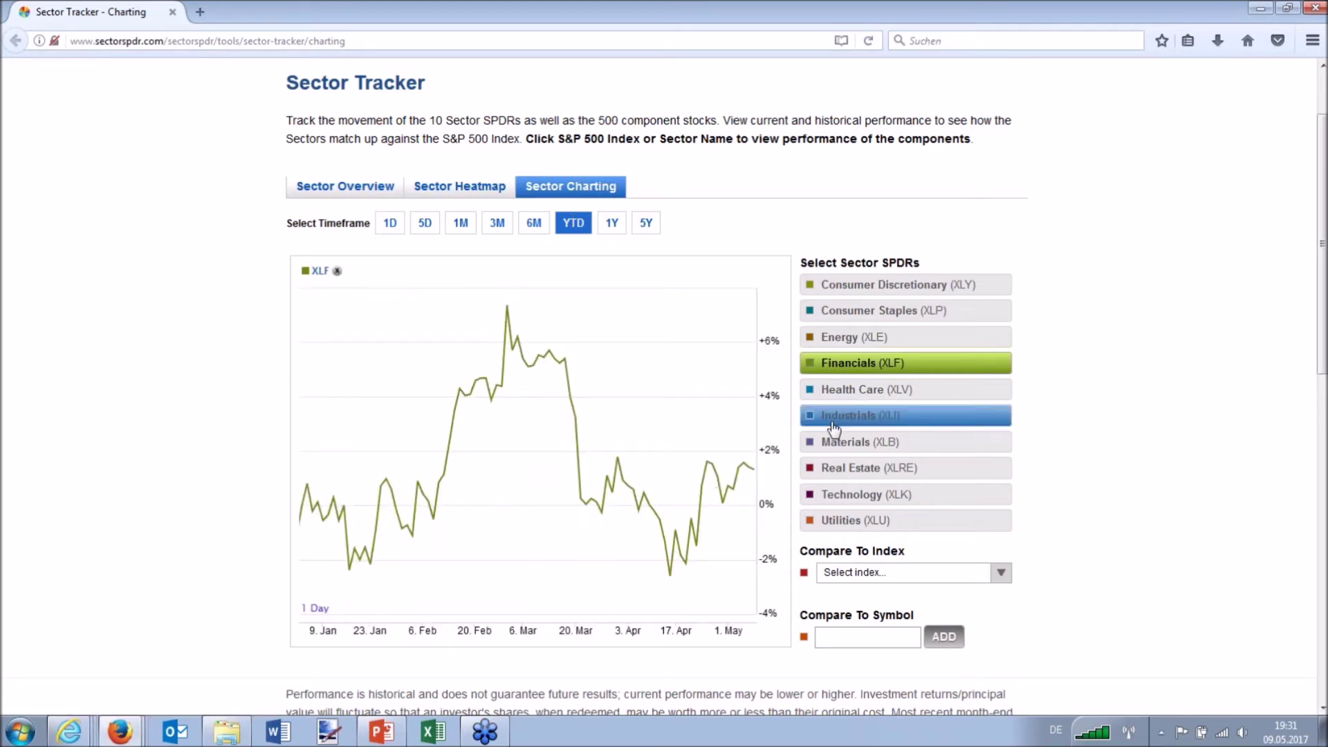
- Add the Technology (XLK), Energy (XLE) and Health Care (XLV) sectors to the year-to-date Financials comparison
left_click(854, 494)
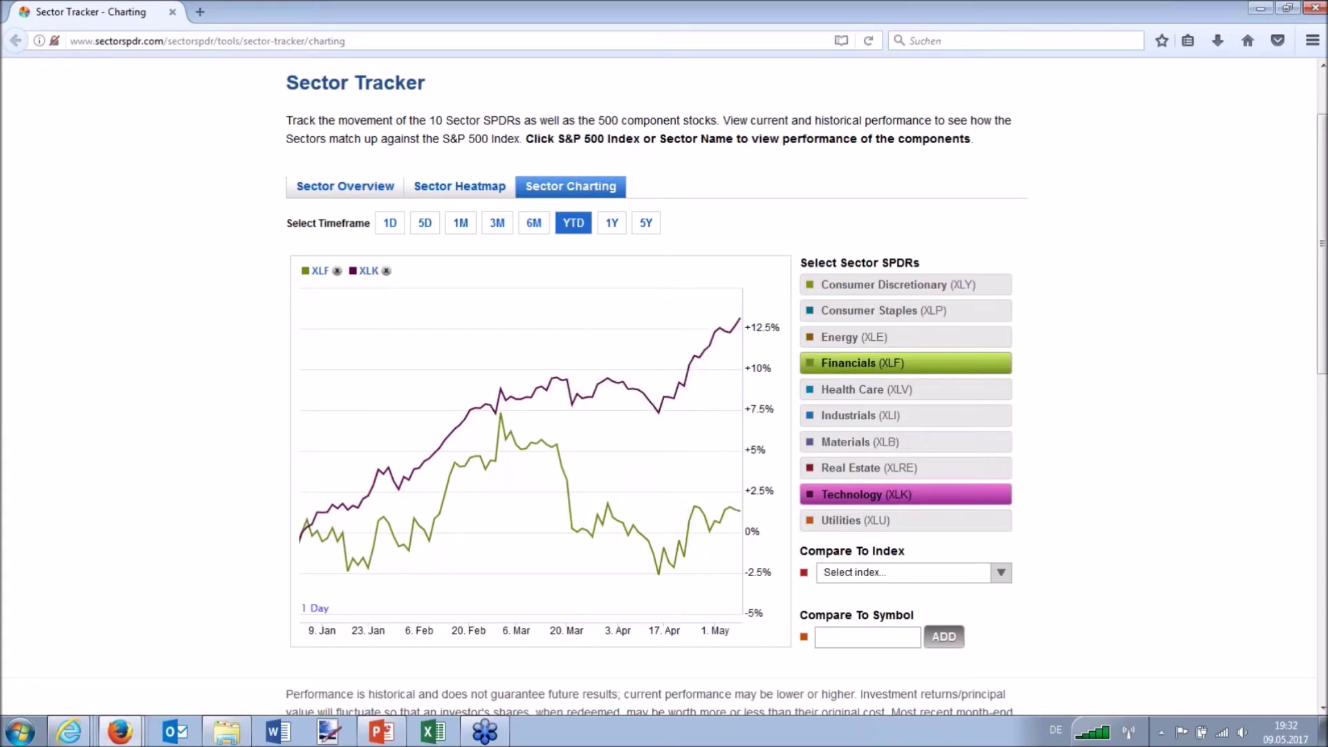
left_click(835, 338)
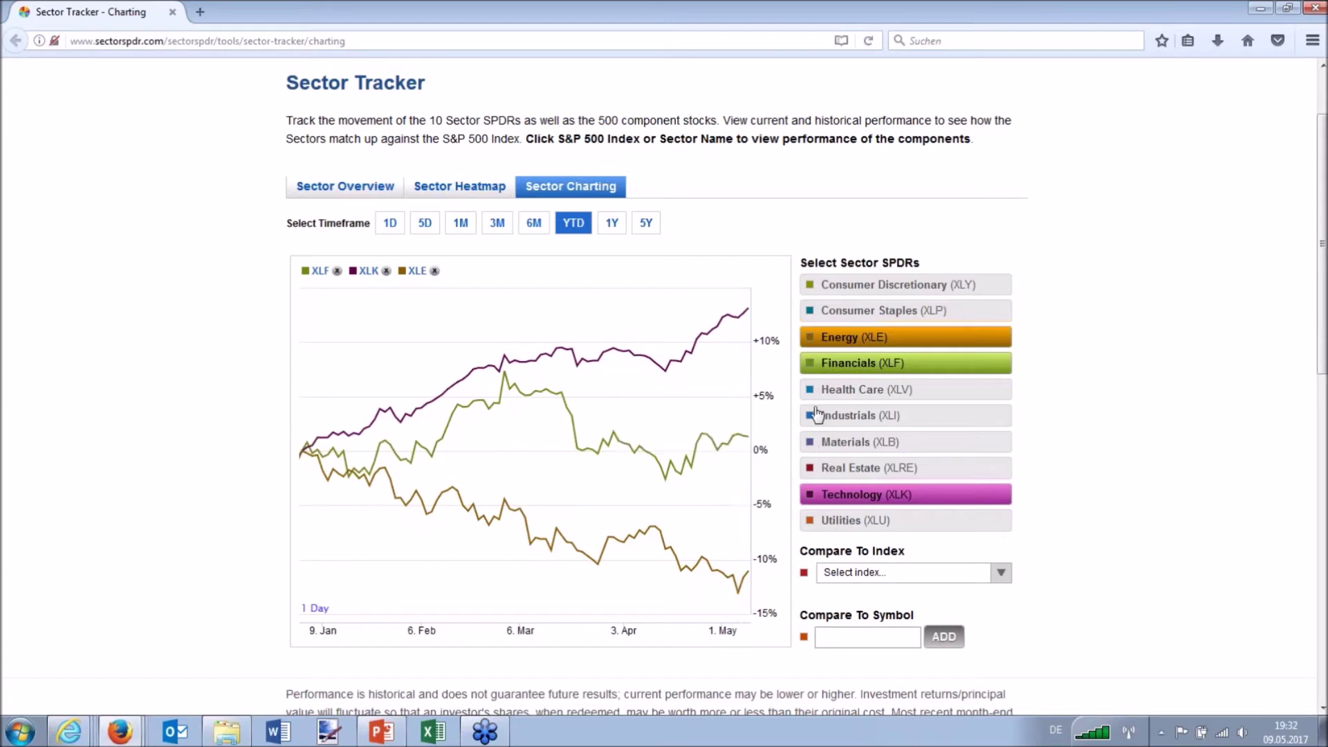
left_click(812, 527)
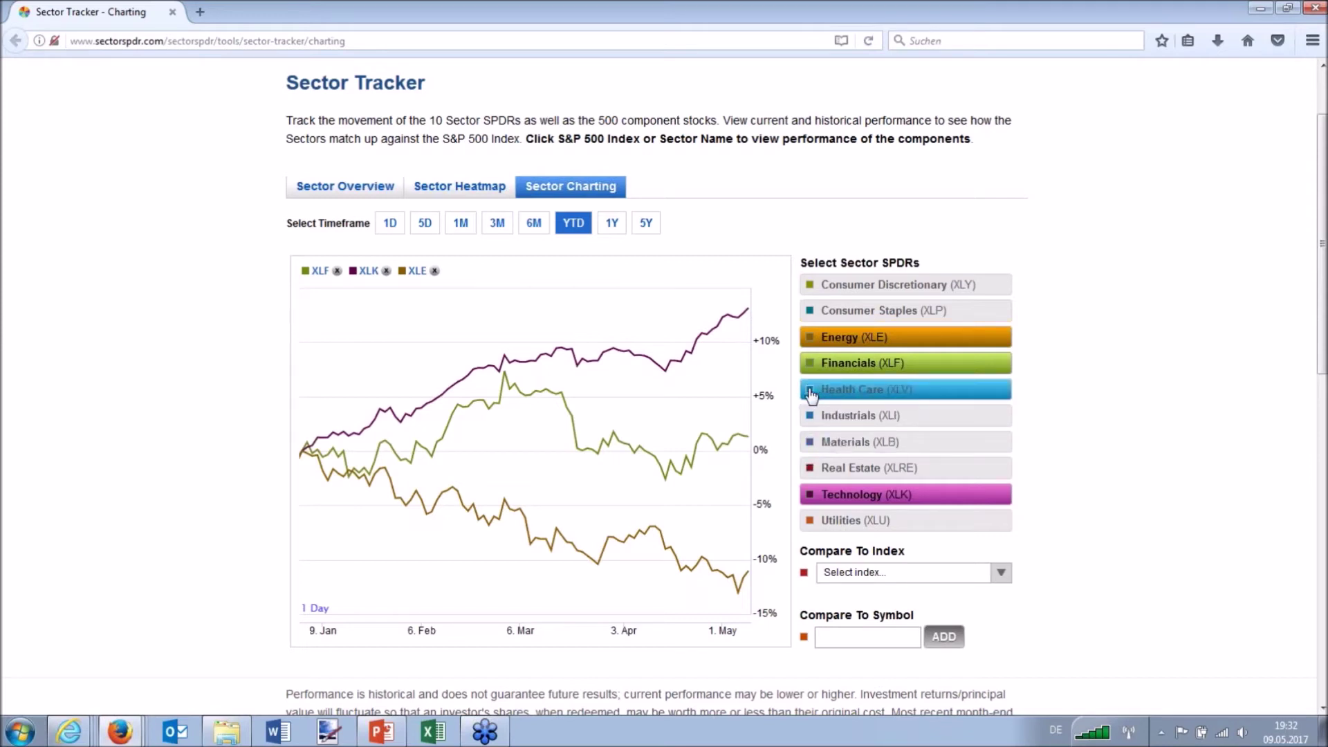
left_click(865, 389)
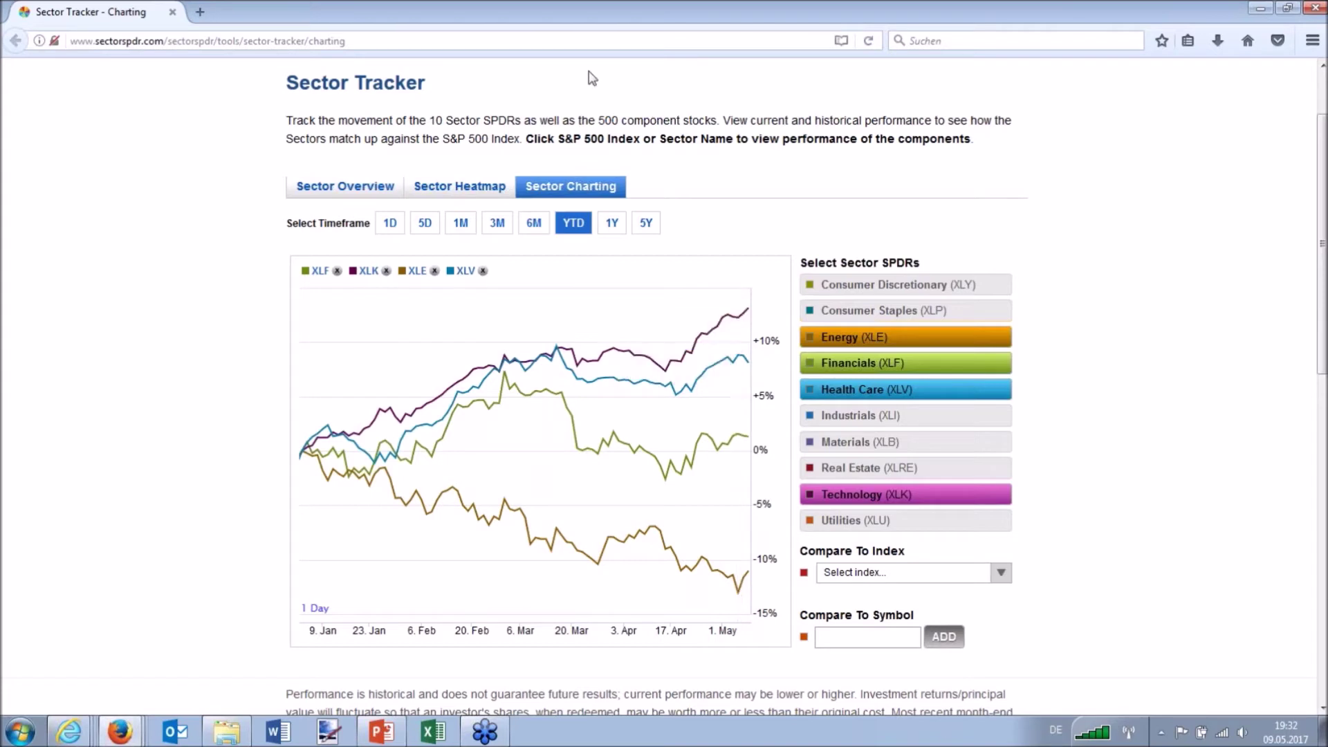
- Point out the web address of the Sector Tracker charting page
left_click(440, 43)
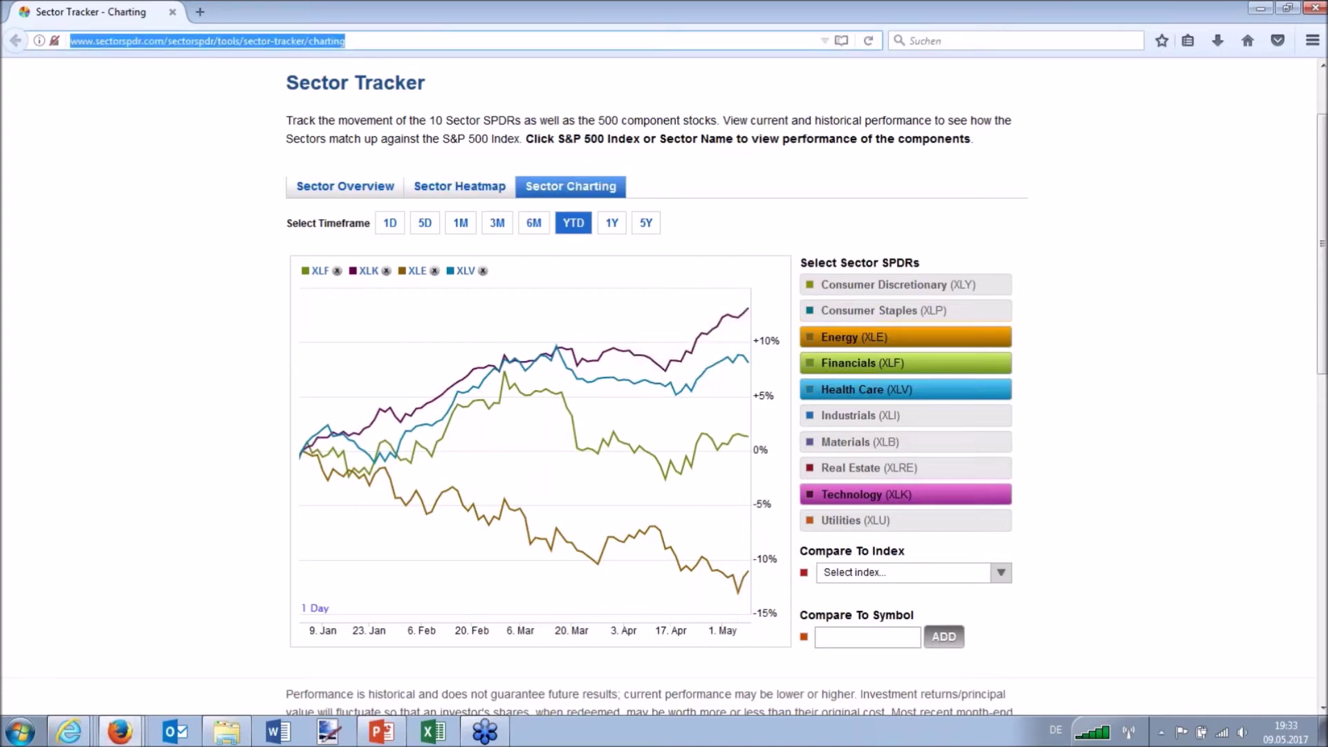
left_click(554, 190)
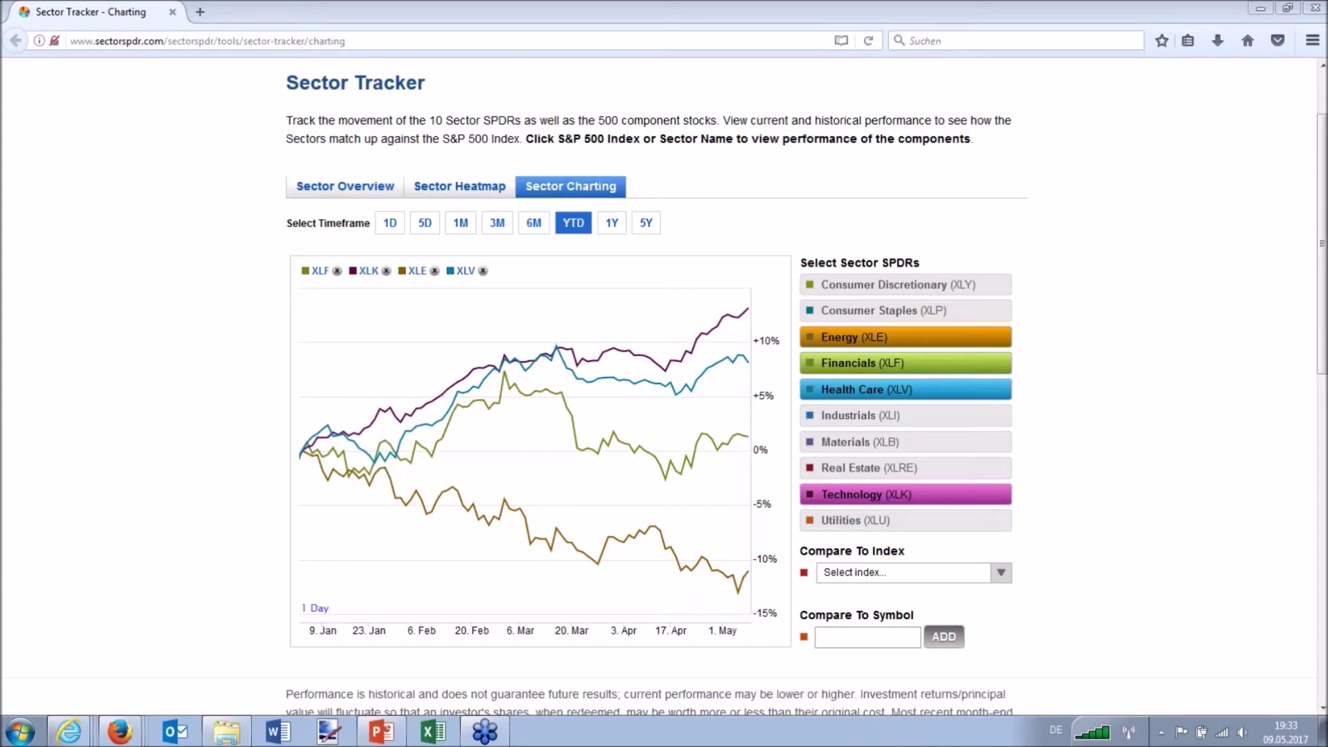
left_click(862, 19)
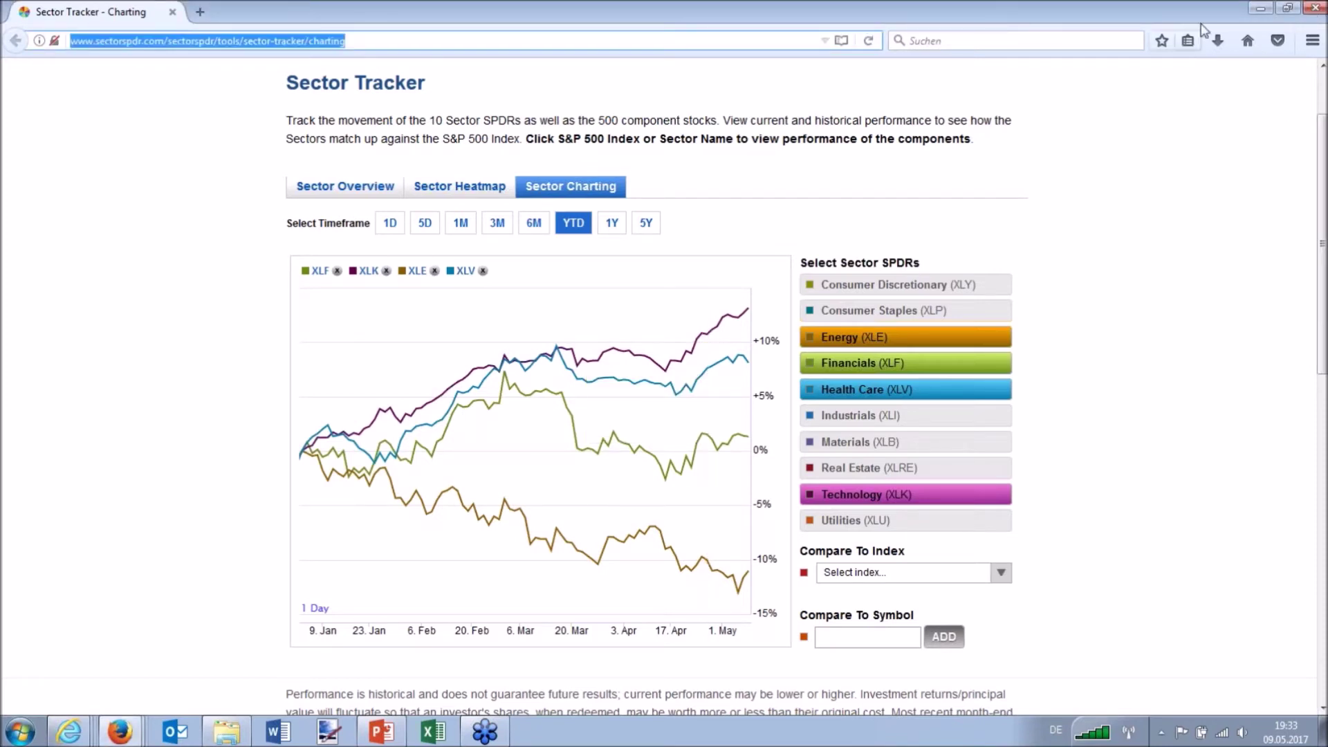
- Switch to the S&P 500 daily chart window at full size and extend the visible history back to mid-2016
left_click_drag(1180, 14, 1315, 0)
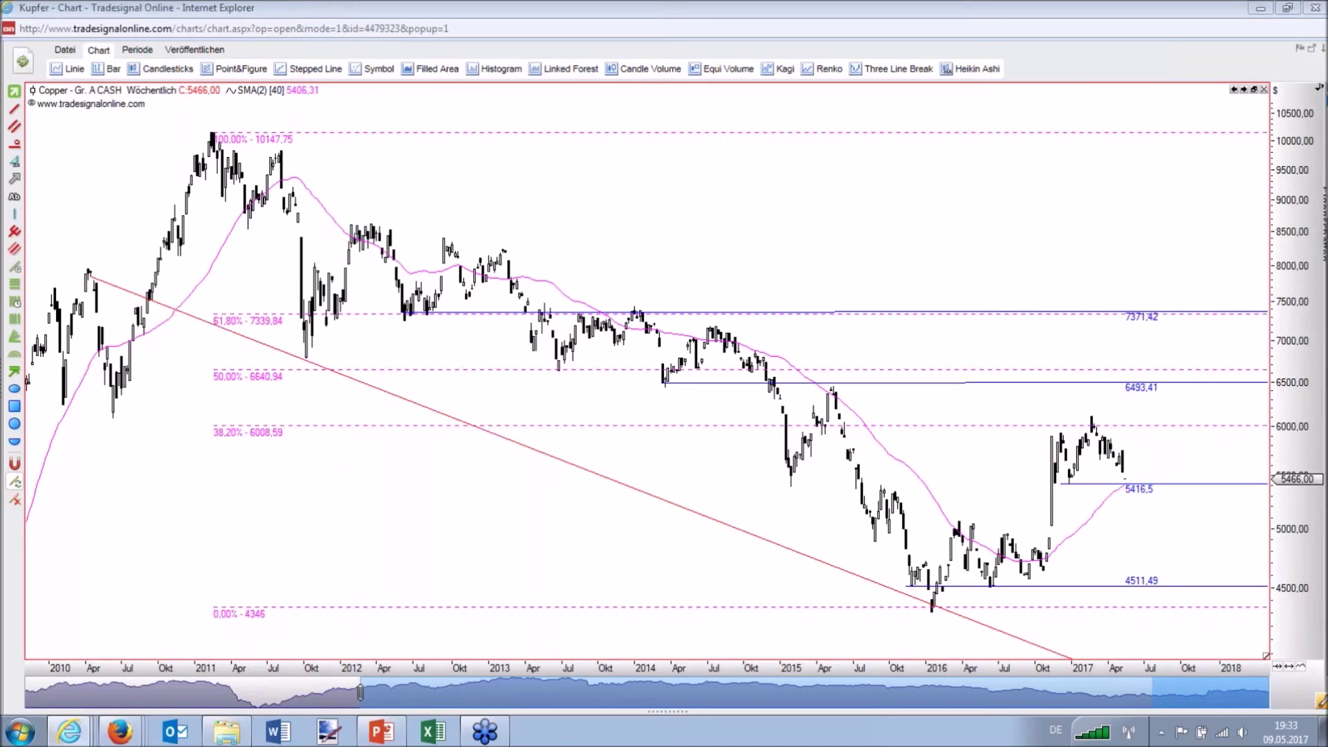
left_click_drag(526, 0, 338, 70)
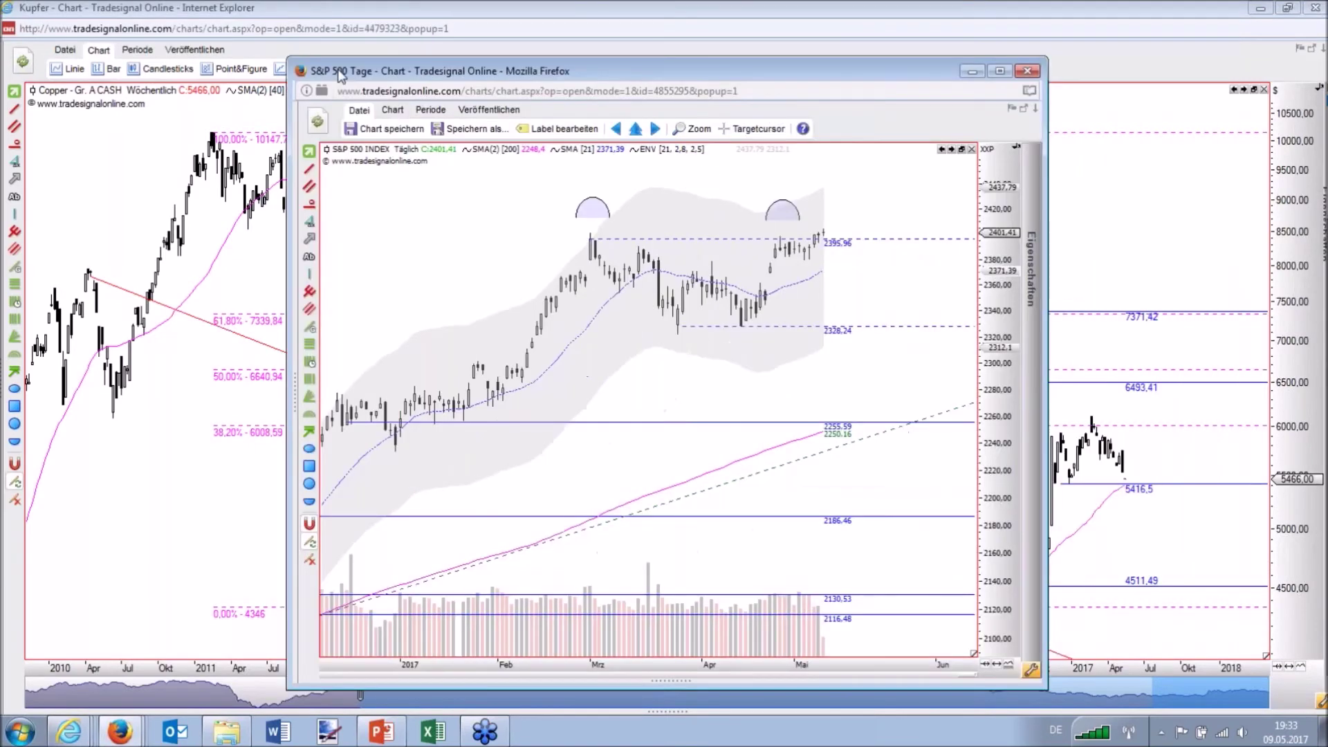
double_click(338, 70)
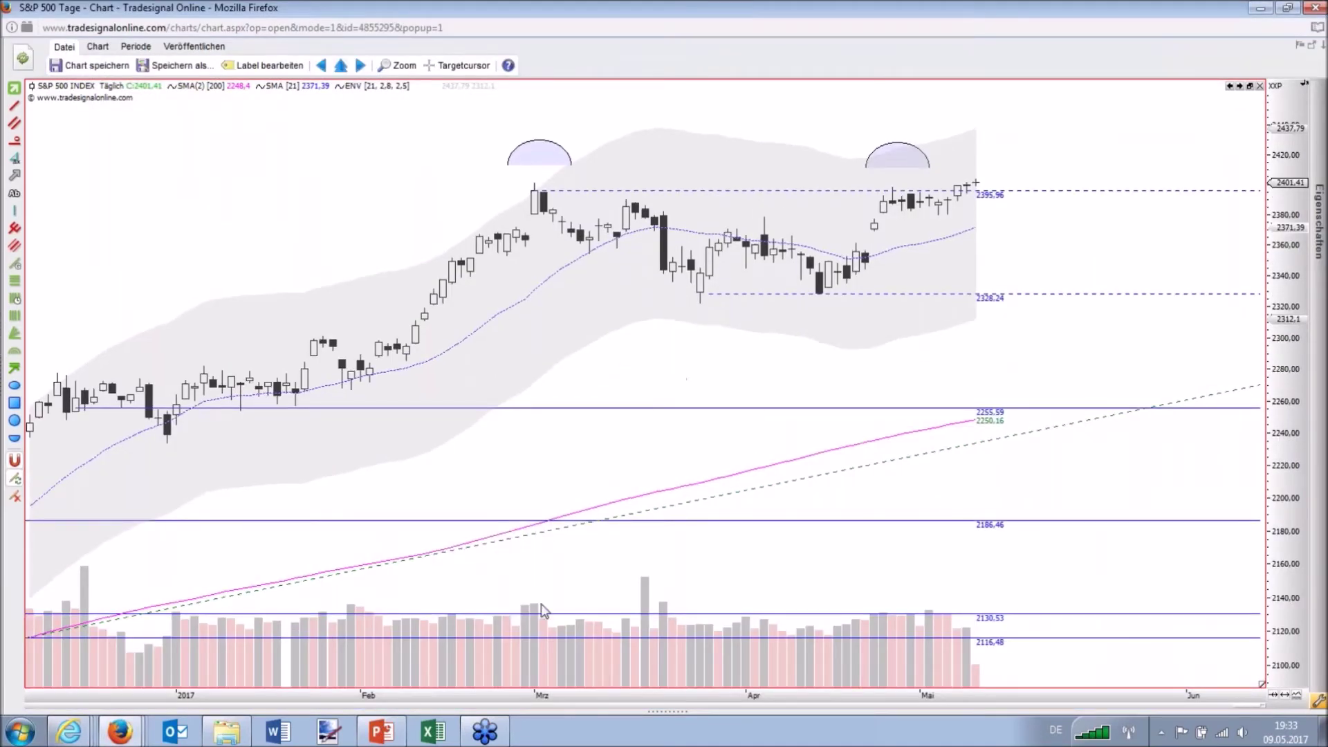
left_click_drag(487, 703, 515, 706)
scroll(515, 705, "down", 3)
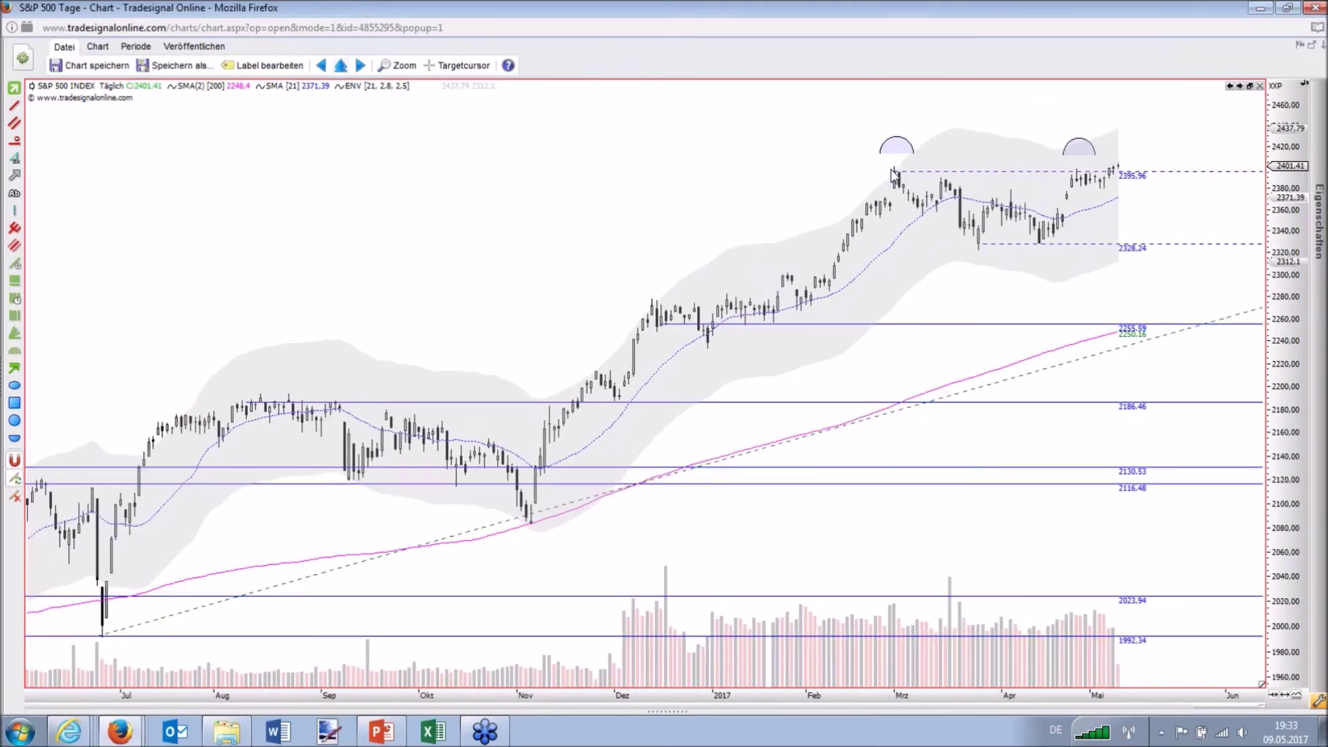
- Raise the S&P 500's dashed resistance line at the early March 2017 high to 2400.98
left_click_drag(920, 172, 920, 166)
left_click(1168, 199)
- Examine the price and volume data of the S&P 500's candles for 8 and 9 May 2017
mouse_move(1126, 183)
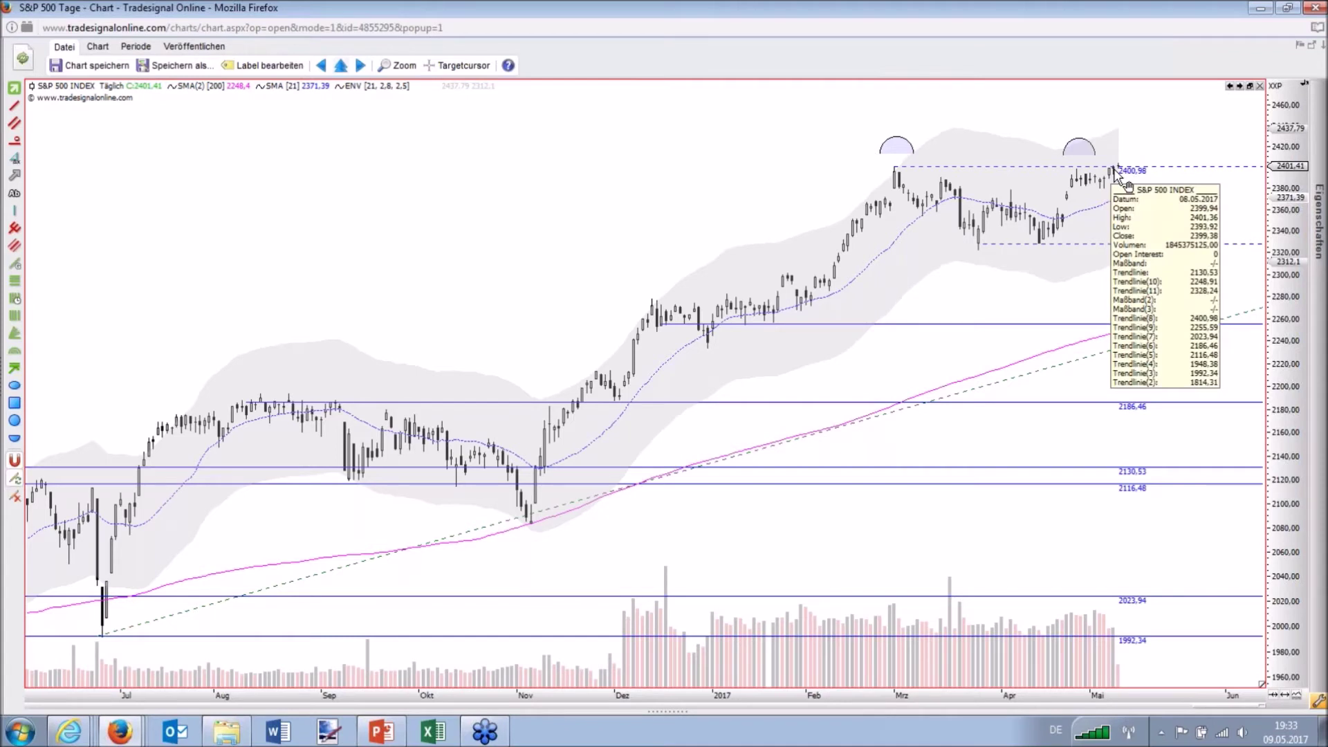
left_click(1114, 628)
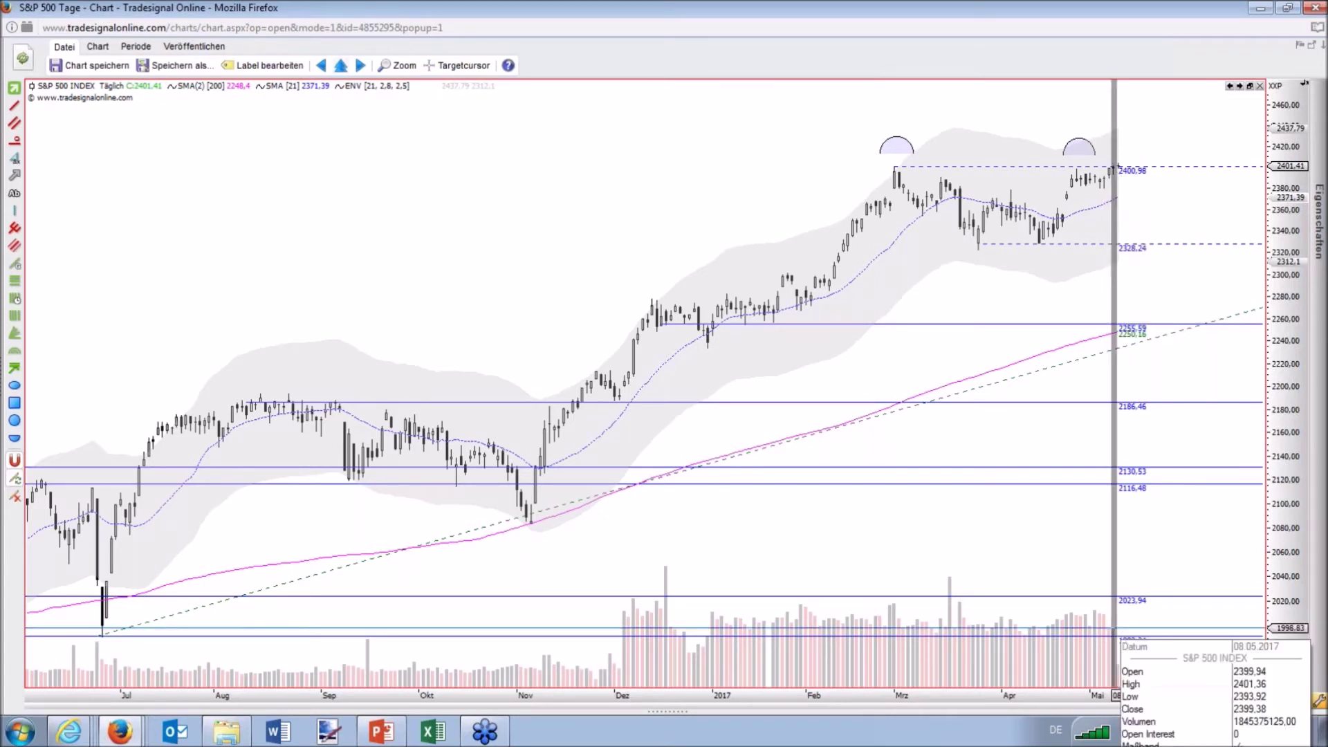
left_click(1107, 624)
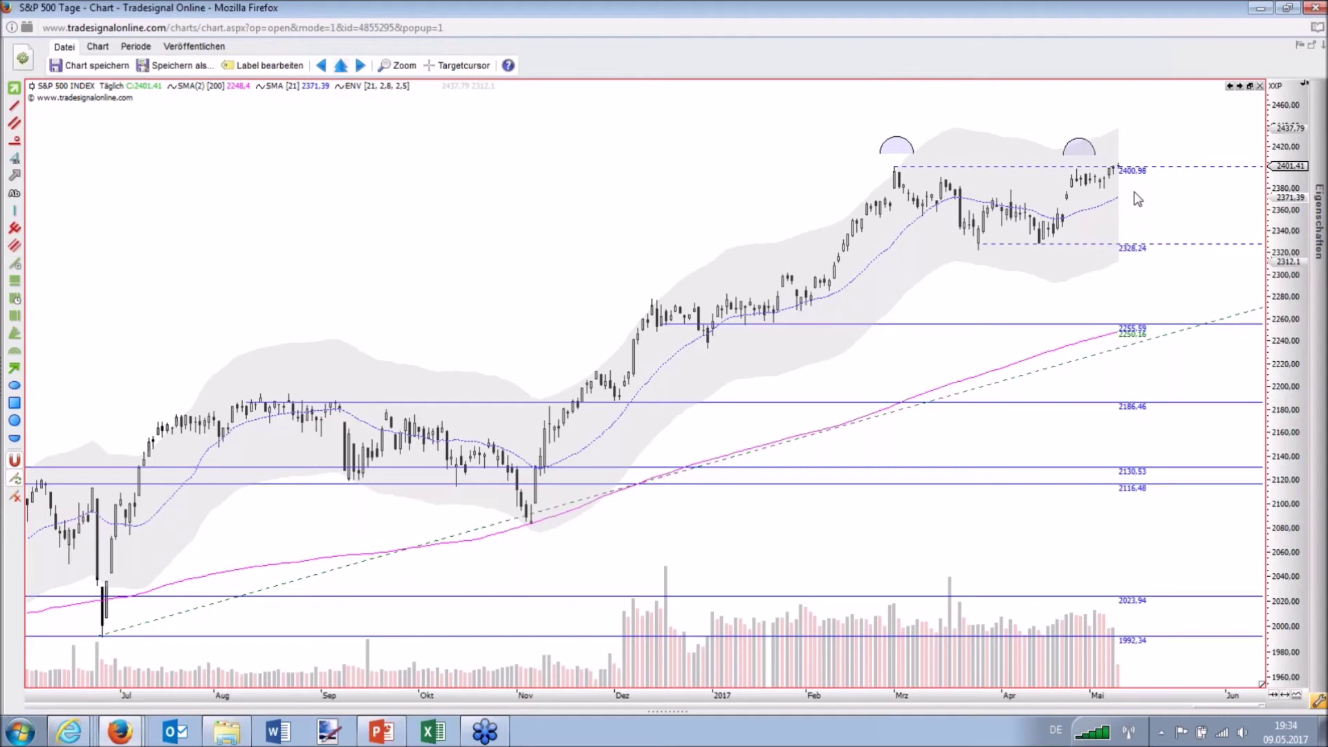
left_click(1116, 590)
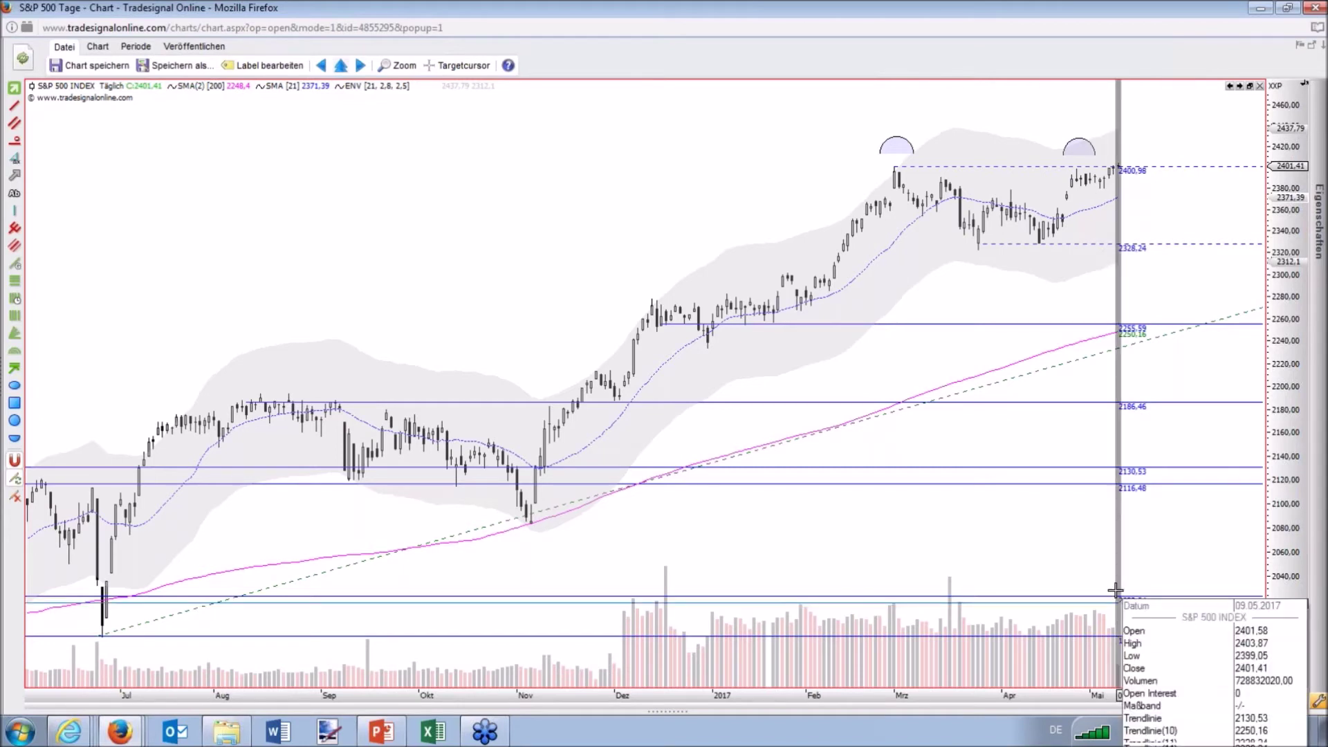
left_click_drag(1116, 590, 1120, 208)
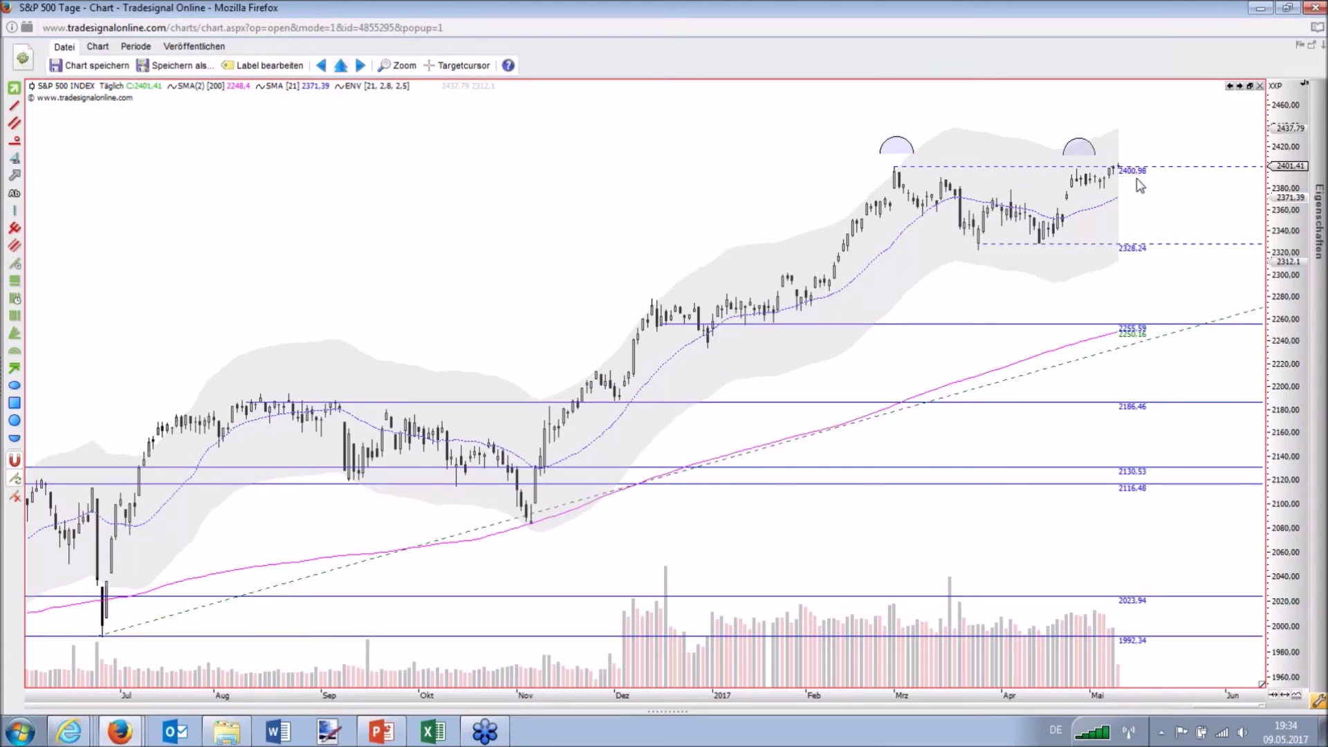
left_click(1137, 177)
left_click(1107, 640)
- Rescale the S&P 500 chart's price axis to span roughly 2060 to 2480 points
left_click_drag(1290, 257, 1294, 335)
left_click_drag(1303, 404, 1305, 479)
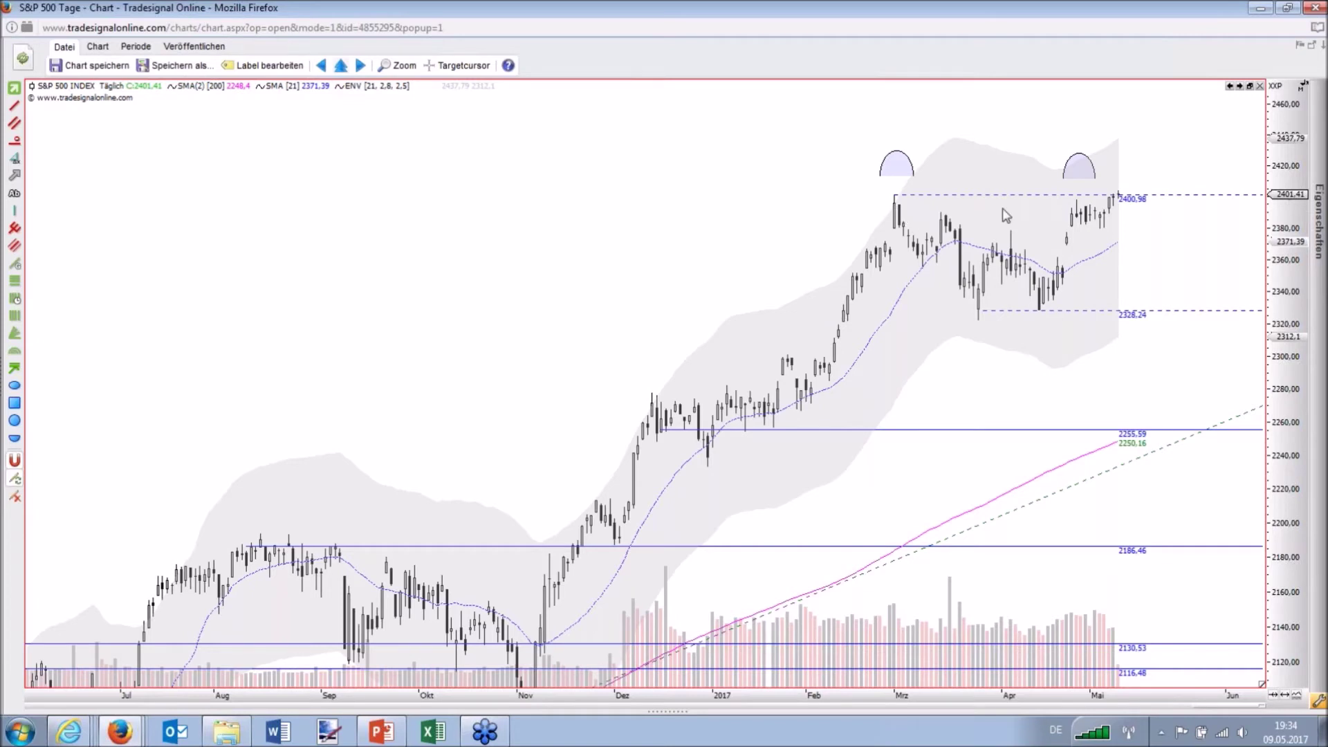
left_click_drag(1275, 216, 1285, 142)
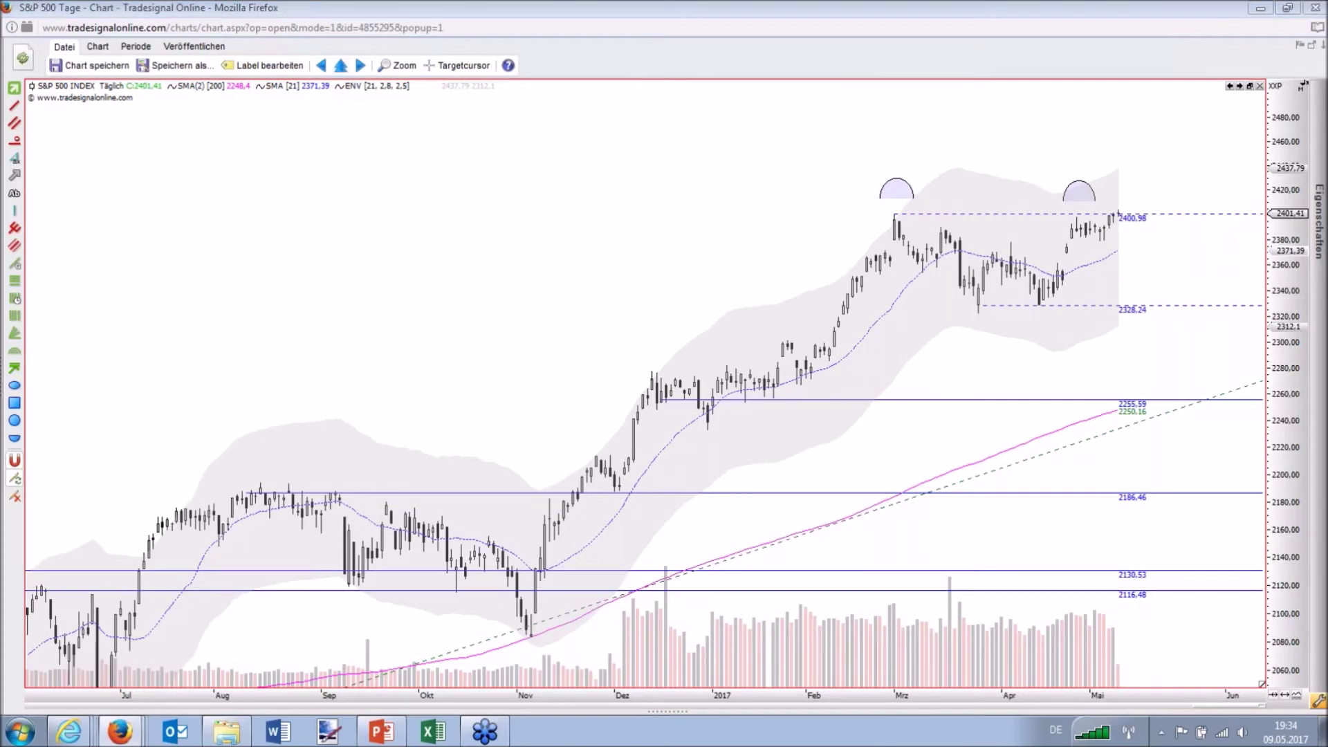
- Switch to the Internet Explorer window at full size and view the VIX futures term structure on VIX Central
left_click_drag(1107, 0, 727, 0)
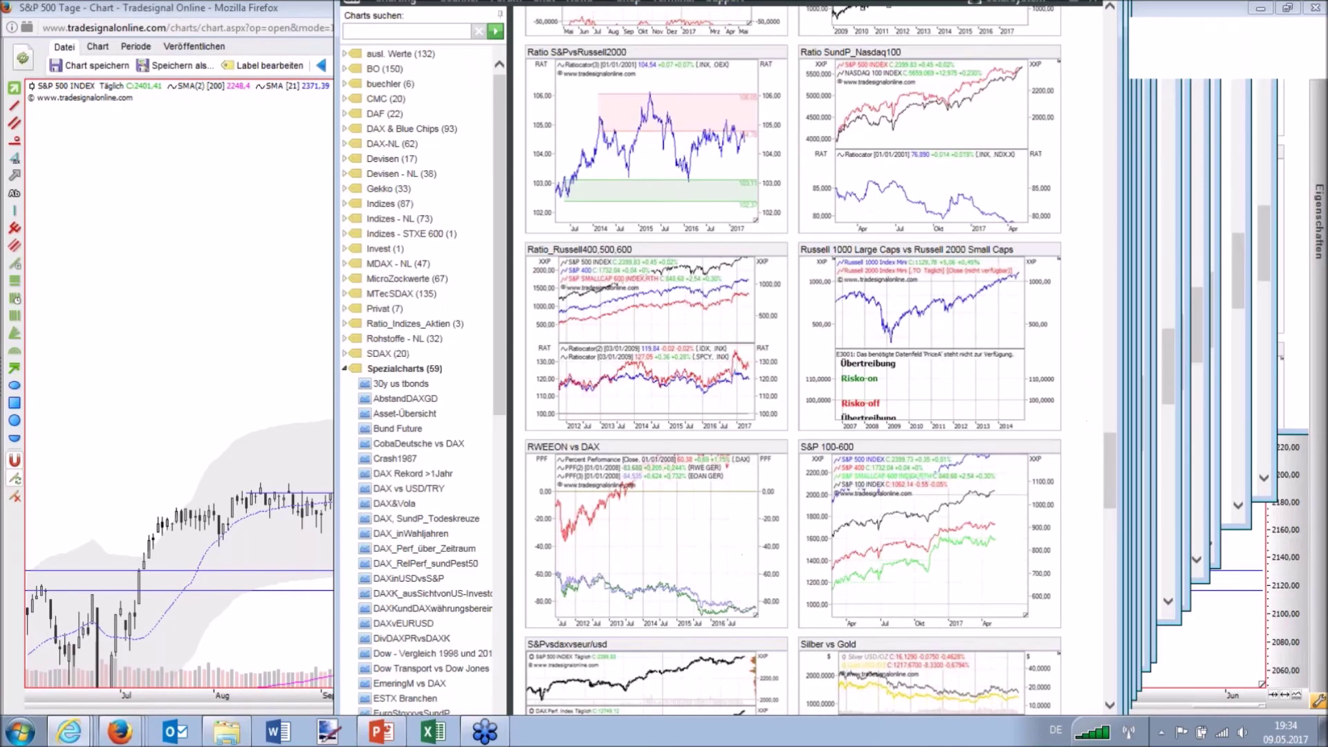
left_click_drag(586, 0, 521, 80)
double_click(521, 81)
left_click(1080, 32)
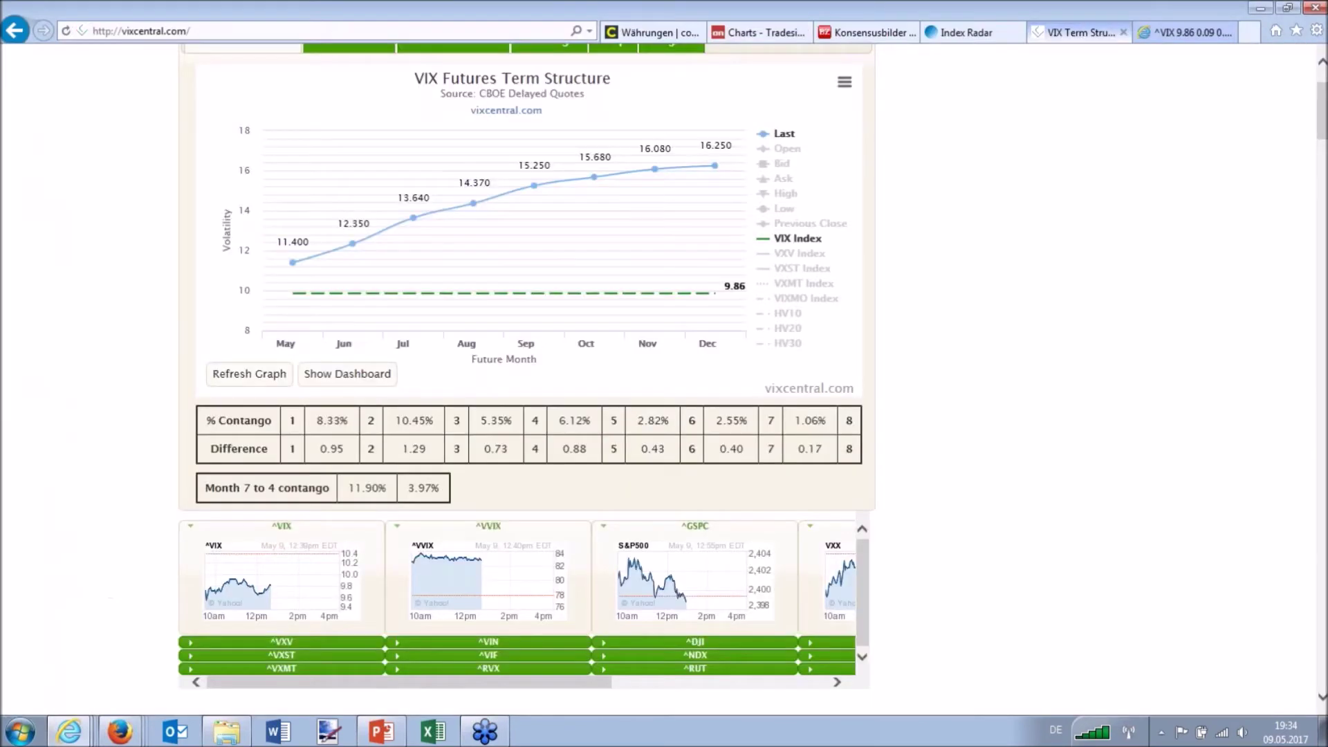
- Examine the long-term VIX chart on Yahoo Finance and return to the VIX Central term structure page
left_click(1185, 32)
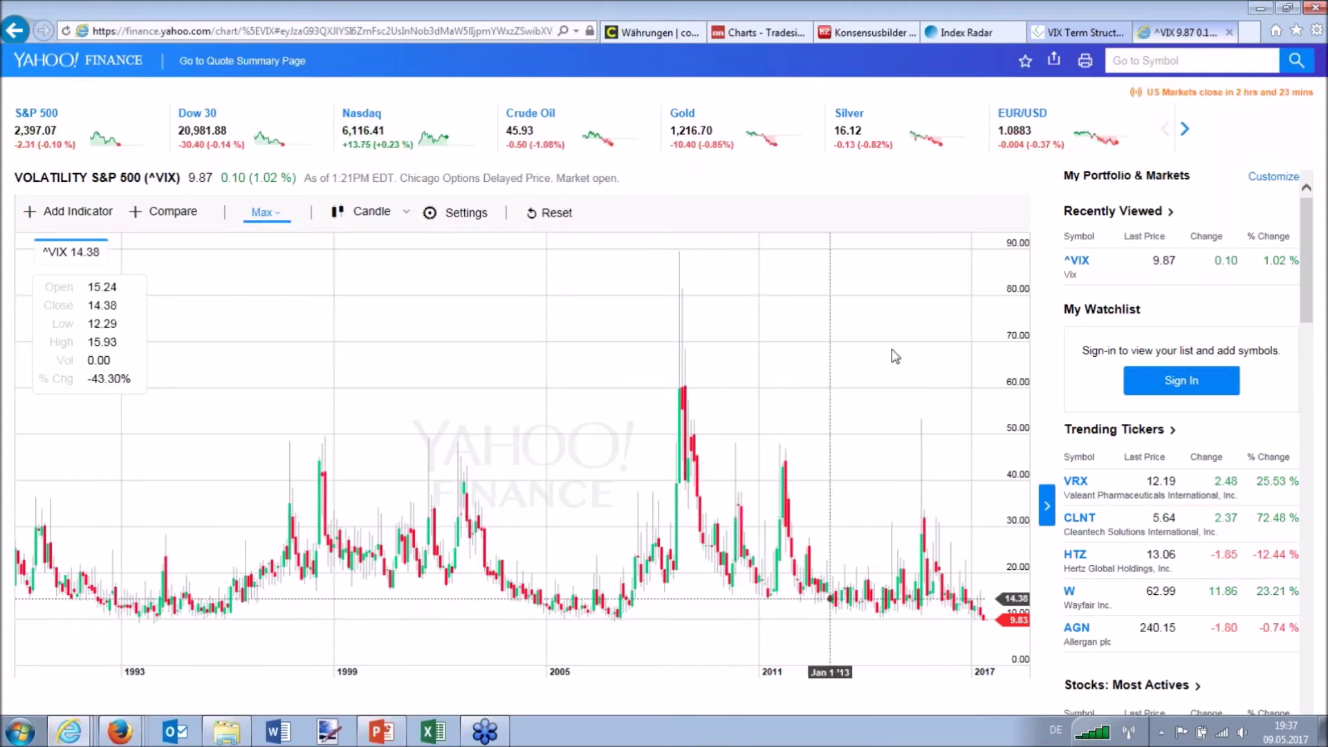
left_click(1081, 33)
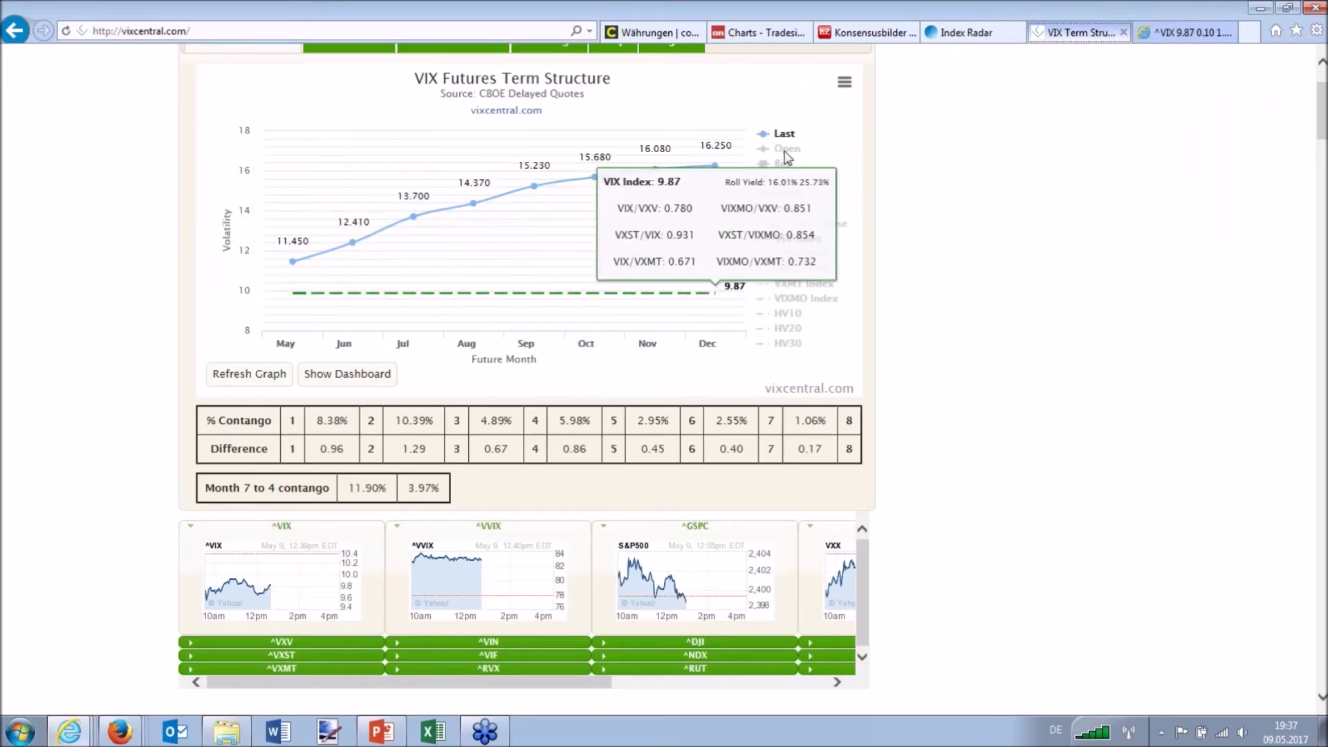
left_click_drag(1325, 107, 1325, 96)
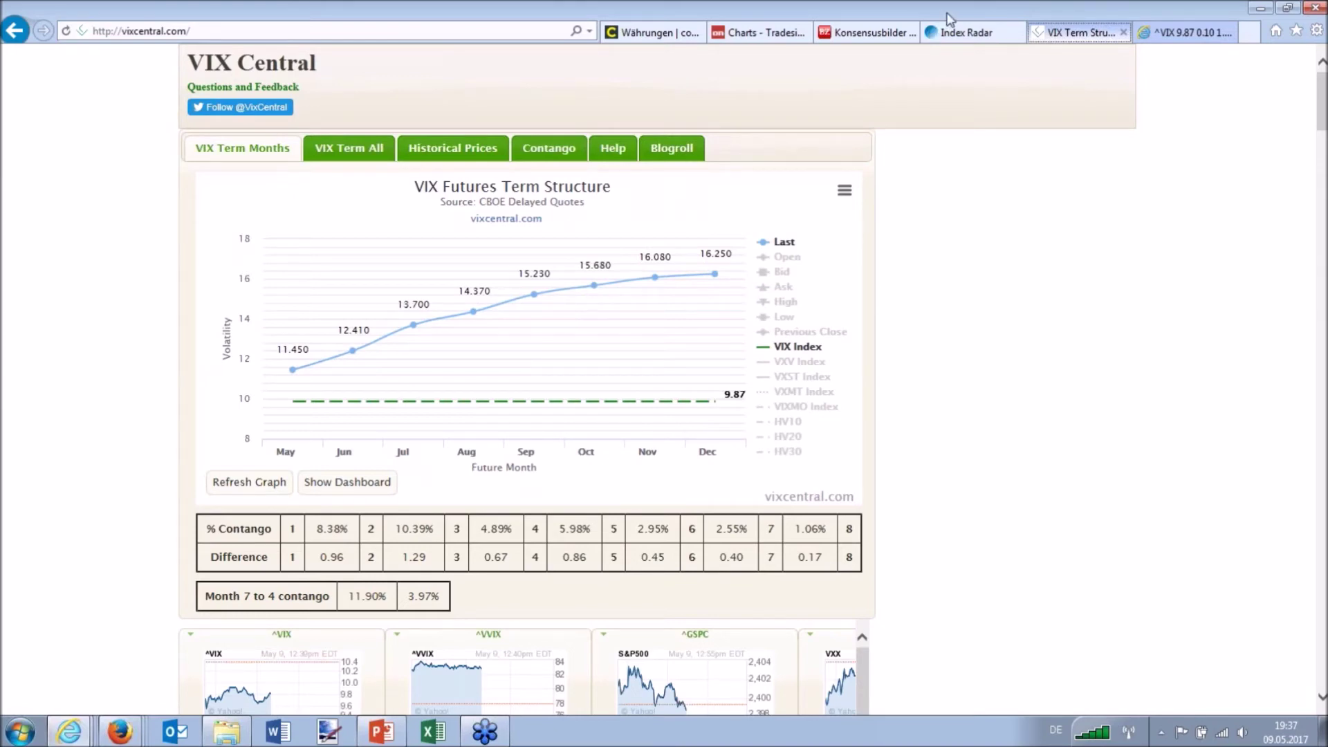
- Return to the S&P 500 daily chart, check its latest candle, and extend the visible history back to November 2015
left_click_drag(949, 19, 1327, 0)
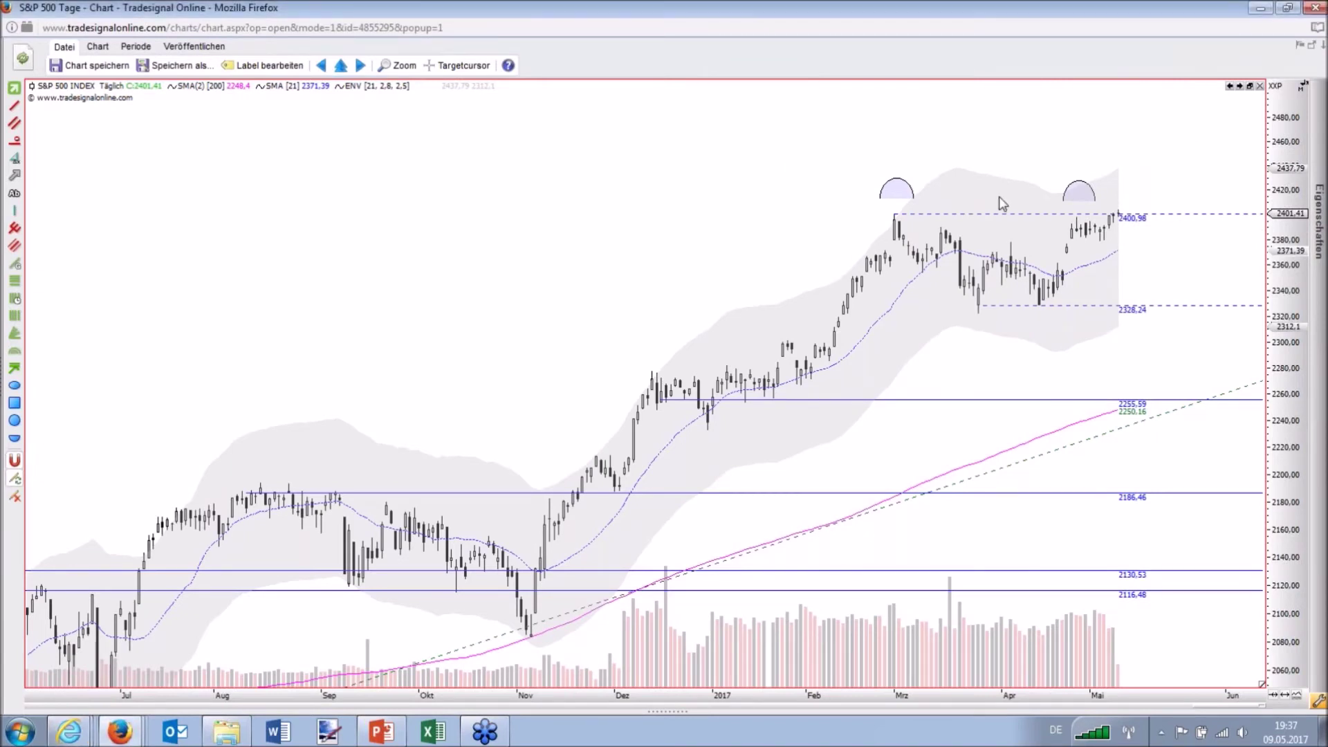
left_click(1123, 217)
left_click_drag(1123, 217, 1132, 223)
mouse_move(1121, 223)
left_click_drag(1282, 409, 1285, 239)
left_click_drag(341, 696, 658, 699)
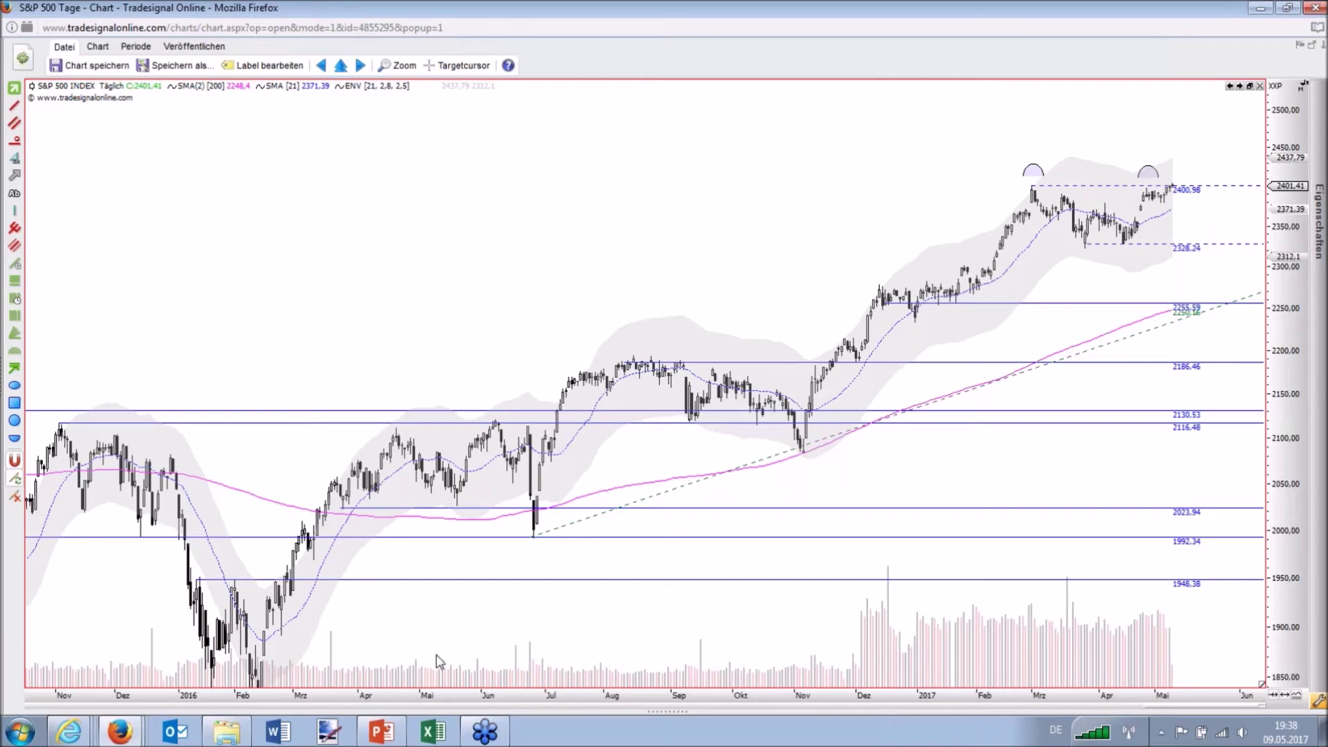
- Switch to PowerPoint and view slides 5 to 7 on the DAX and S&P 500 bull markets and US companies beating estimates
left_click(384, 731)
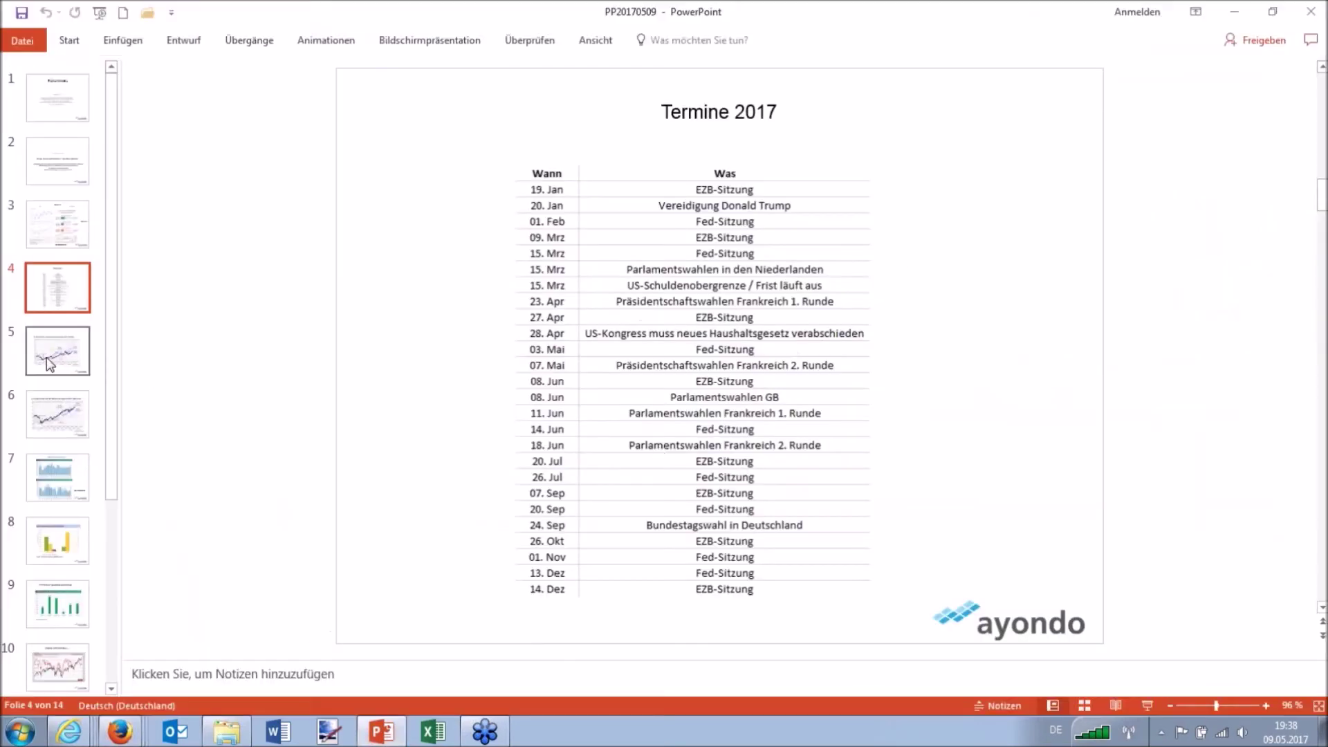
left_click(59, 353)
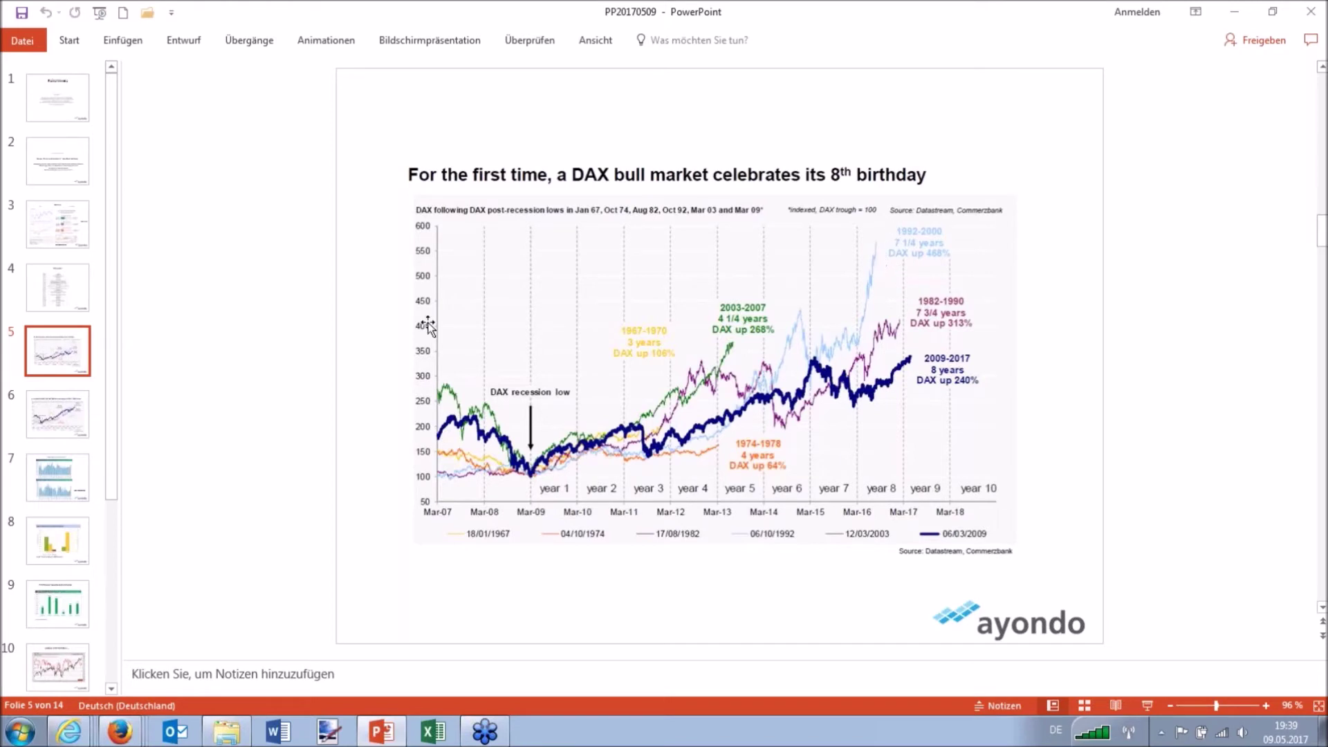
left_click(54, 412)
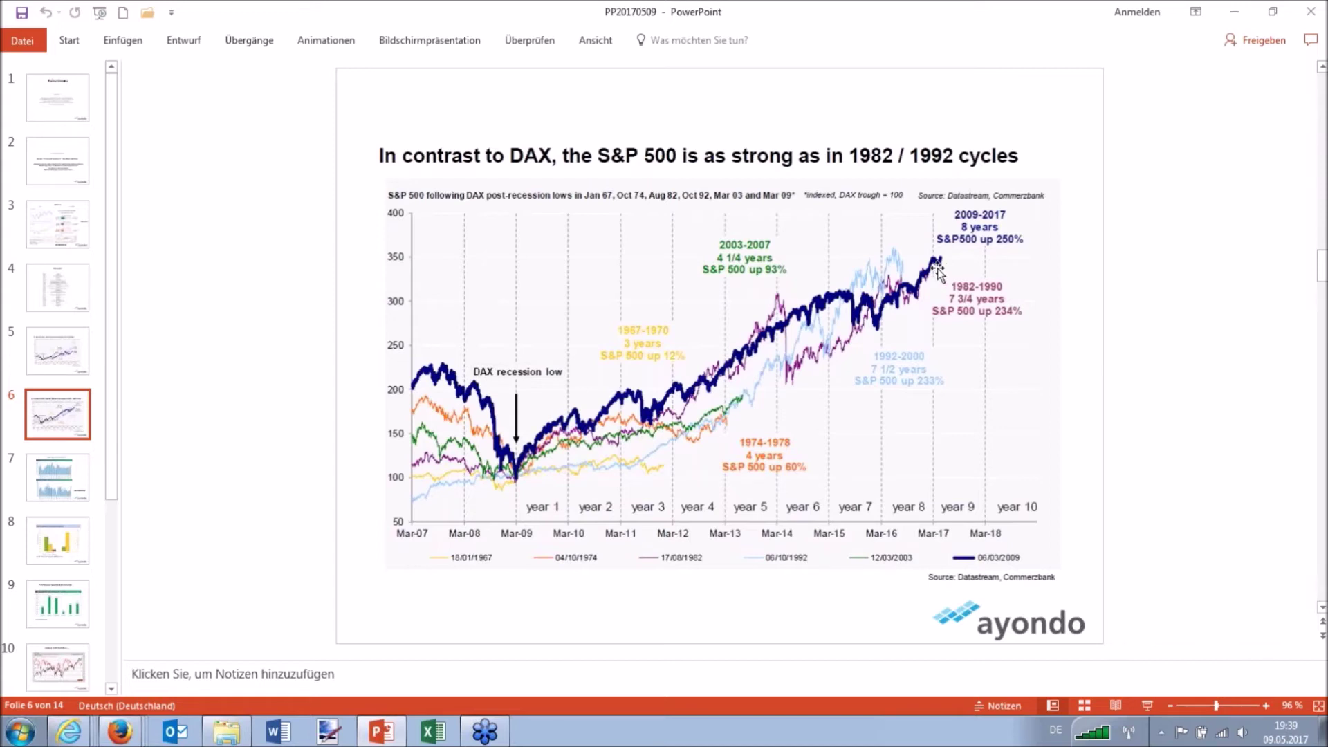
left_click(63, 483)
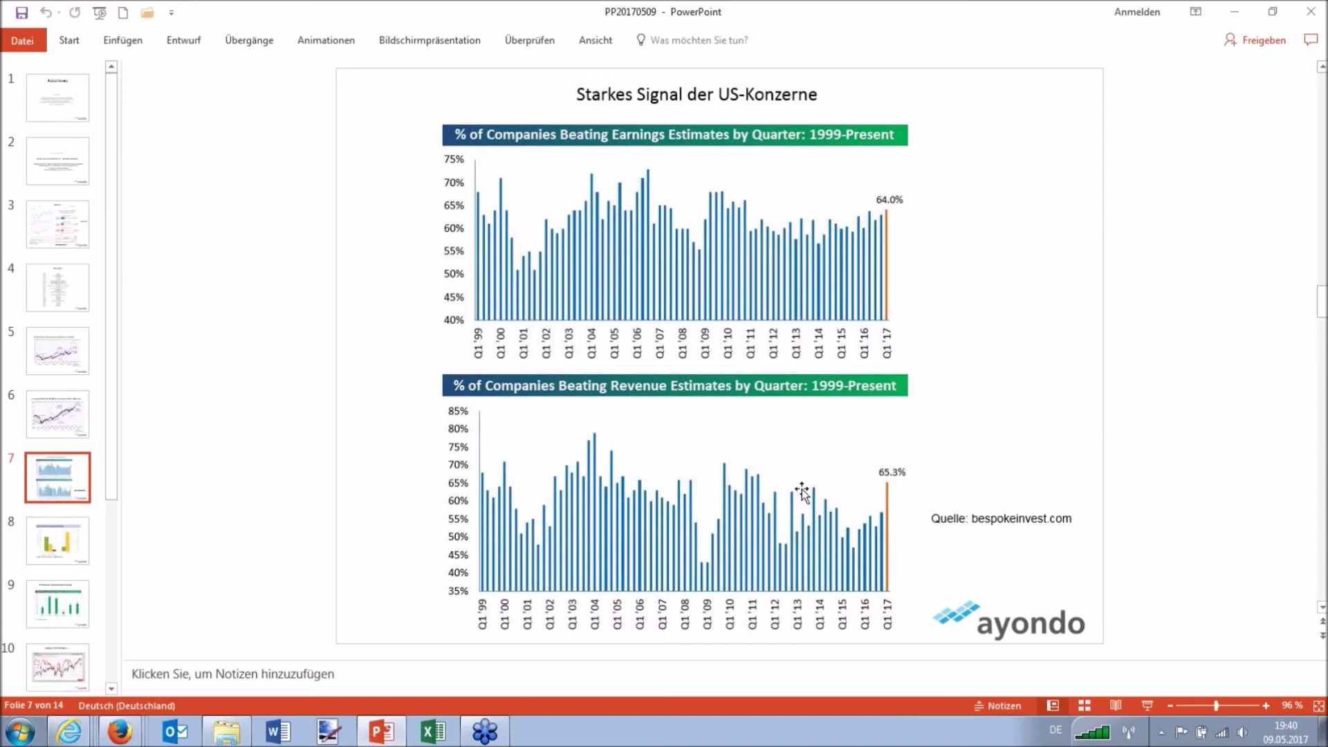
scroll(802, 488, "down", 1)
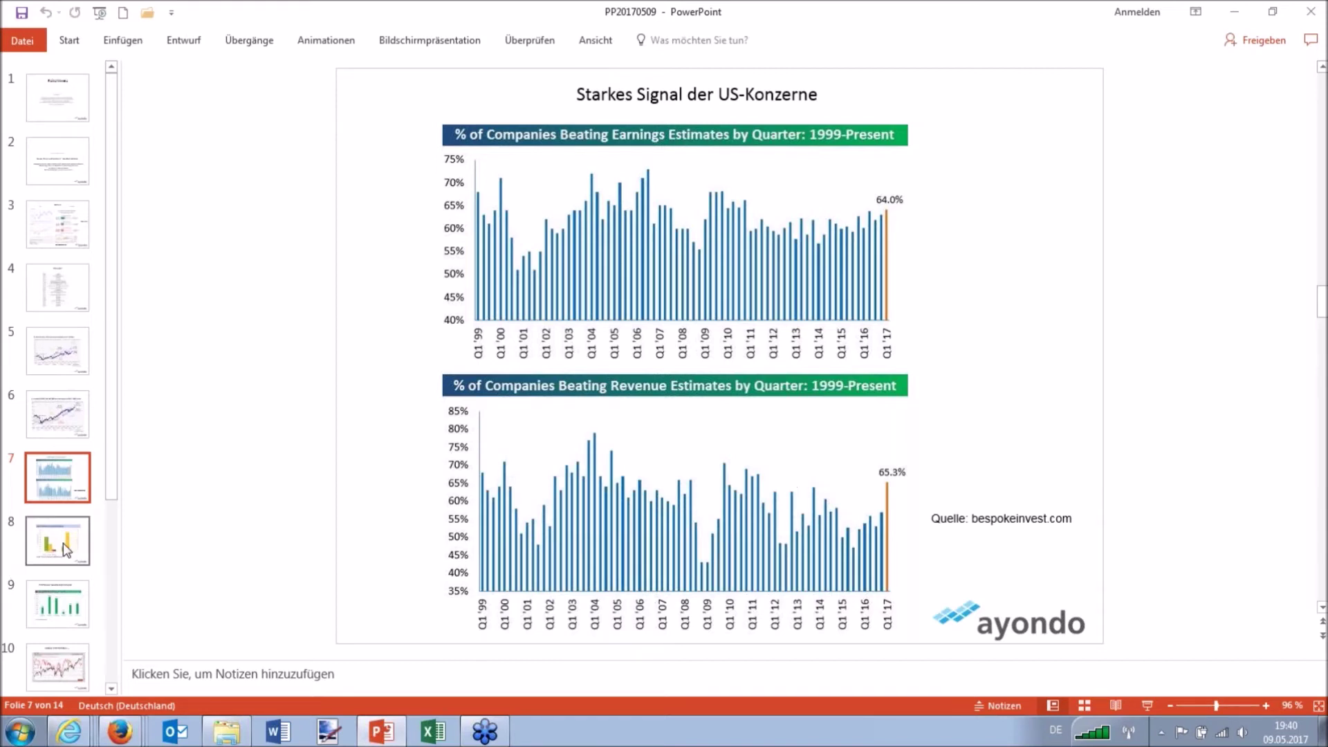
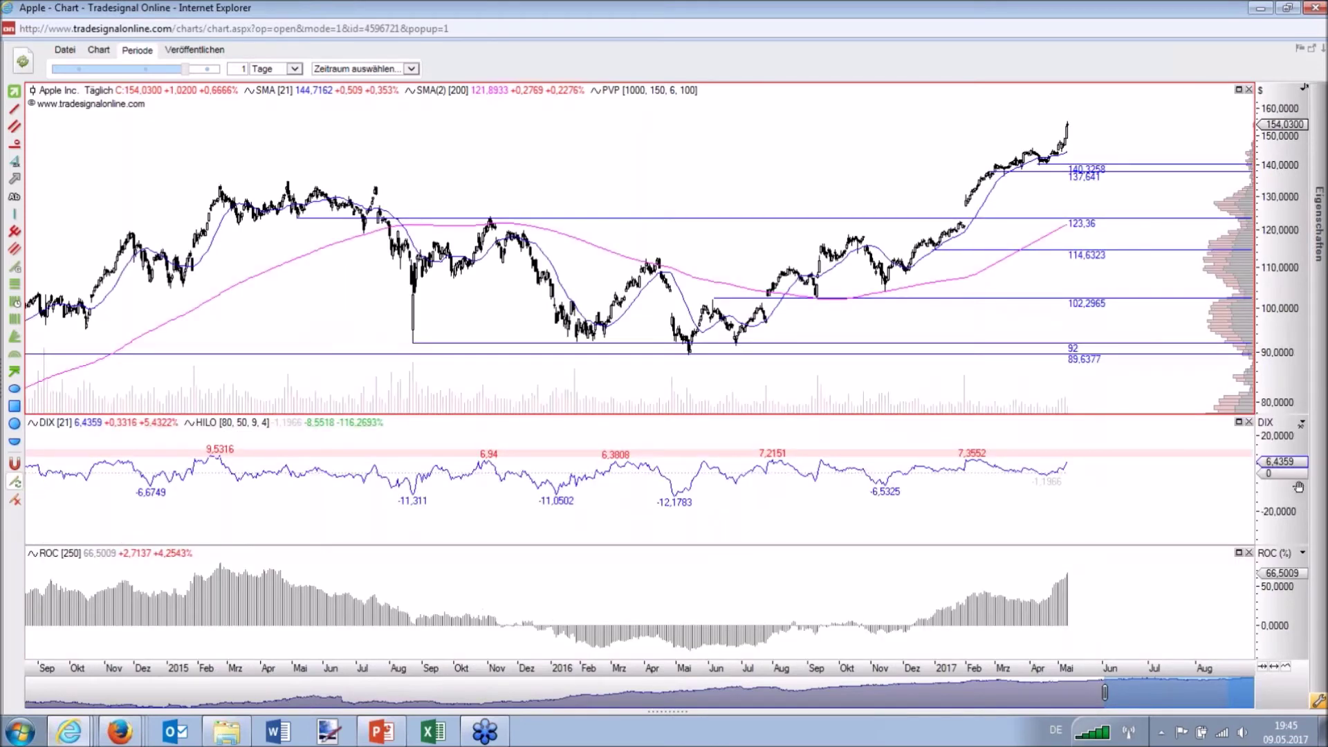
- Rescale the DIX pane on the Apple daily chart and inspect the latest price and indicator values
mouse_move(1288, 485)
left_mouse_down()
mouse_move(1290, 517)
mouse_move(1283, 498)
left_mouse_up()
left_click_drag(1126, 121, 1127, 118)
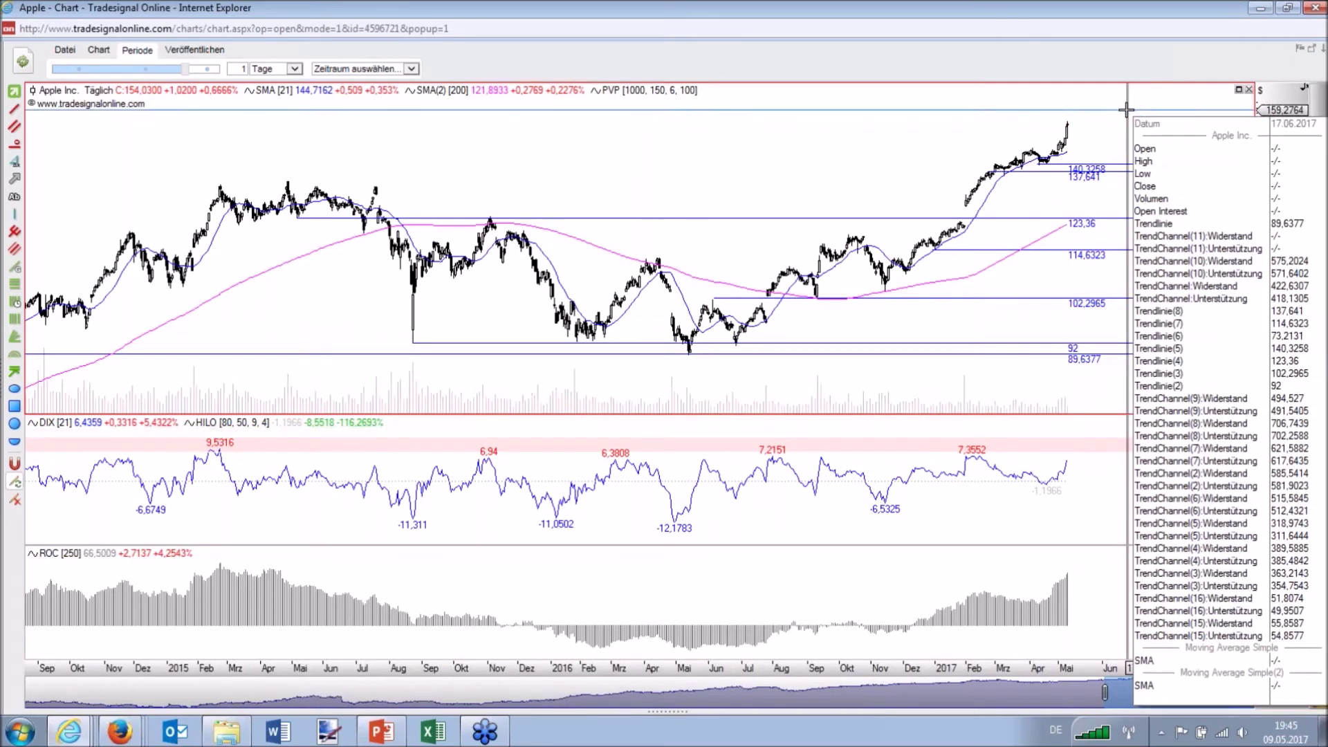
left_click(1094, 468)
left_click(1093, 460)
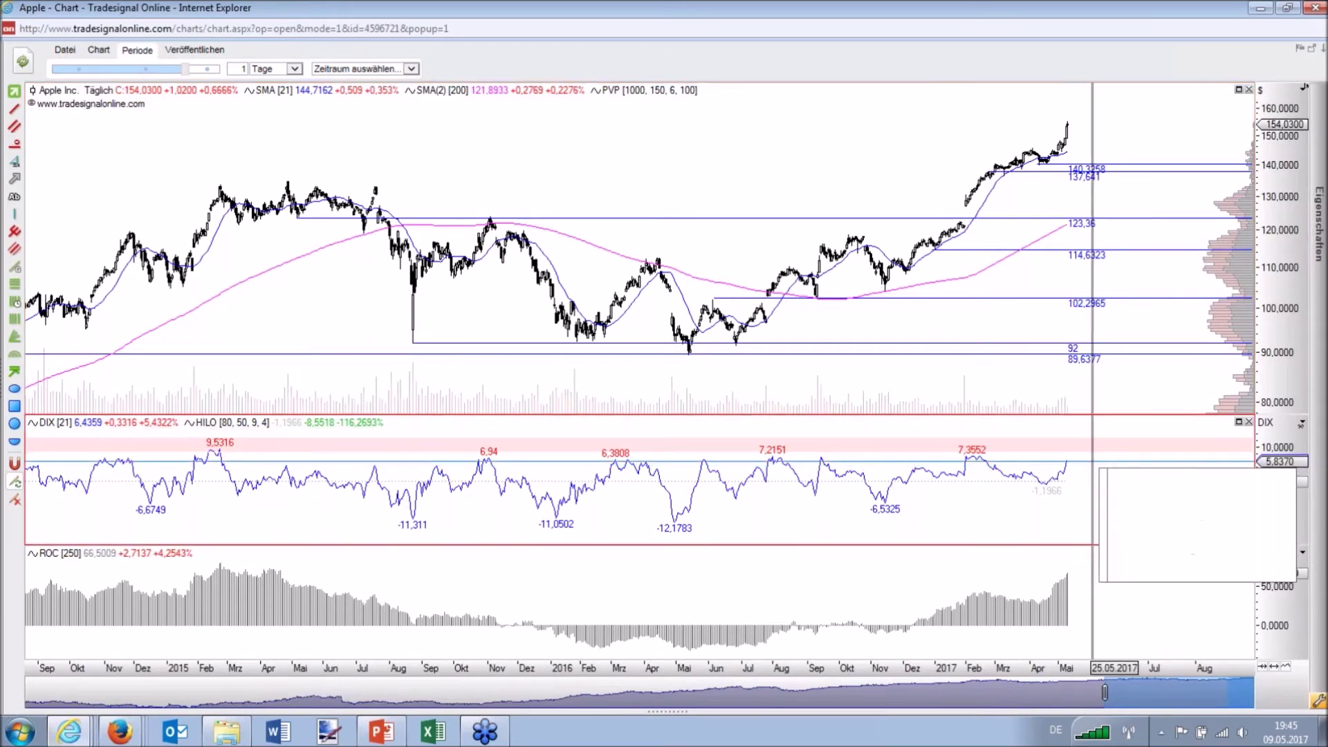
left_click_drag(1093, 462, 1095, 460)
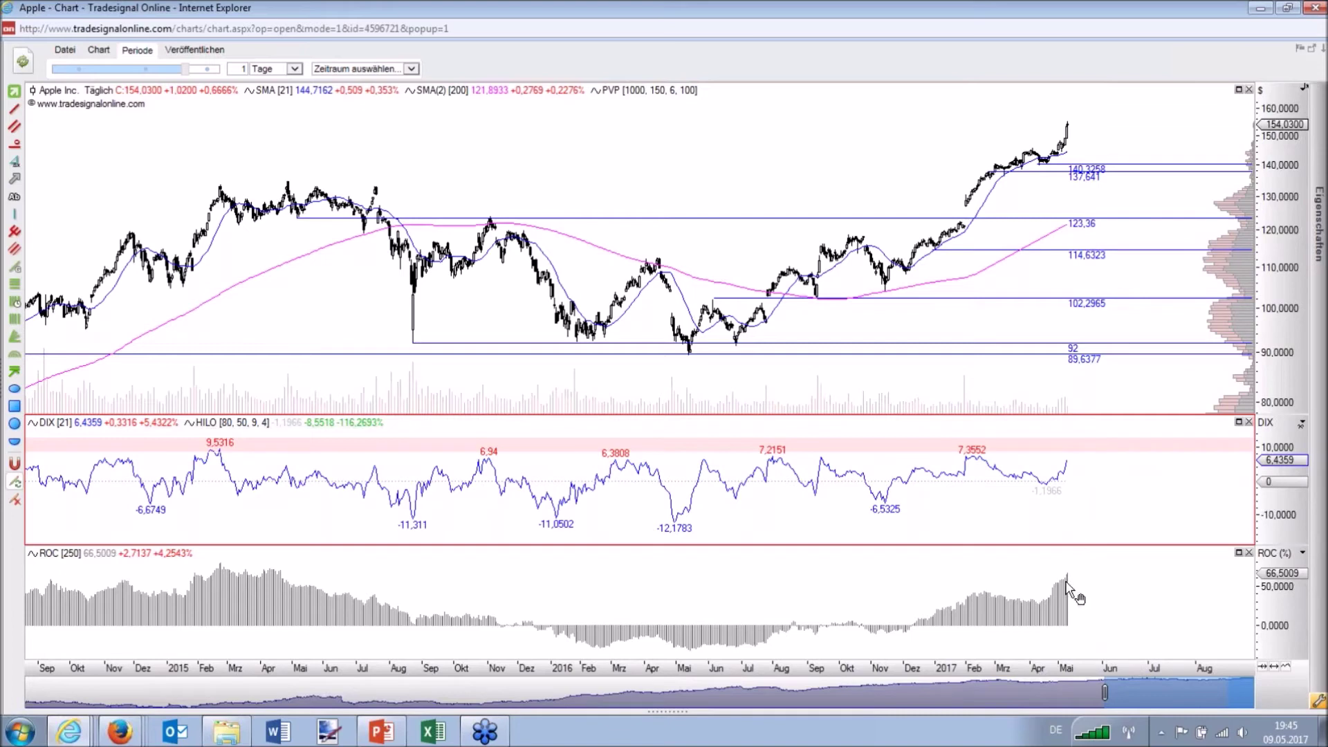
- Extend the Apple history back to 2011 and mark the ROC highs of 2012, 2015 and 2017 with ellipses
left_click_drag(837, 670, 893, 678)
scroll(892, 677, "down", 2)
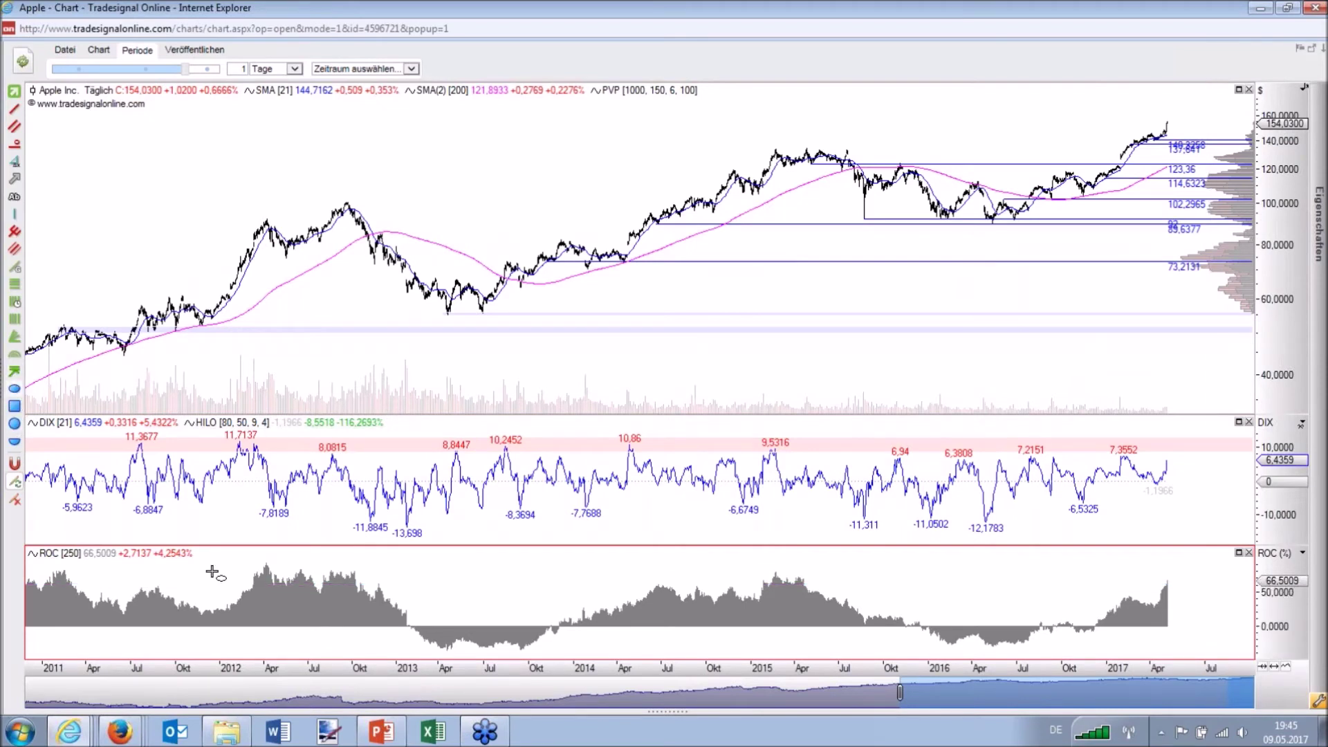
mouse_move(244, 566)
left_mouse_down()
mouse_move(377, 581)
mouse_move(362, 580)
left_mouse_up()
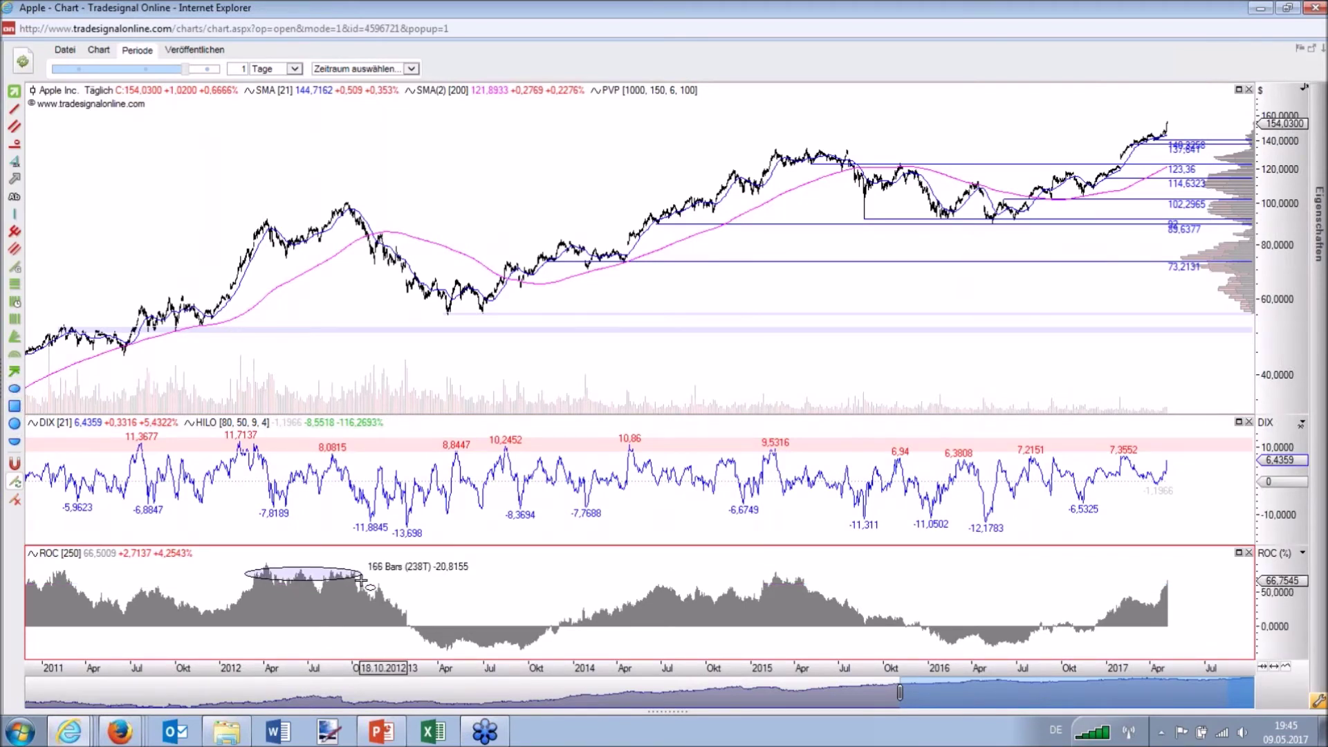
left_click(13, 391)
left_click_drag(735, 567, 820, 586)
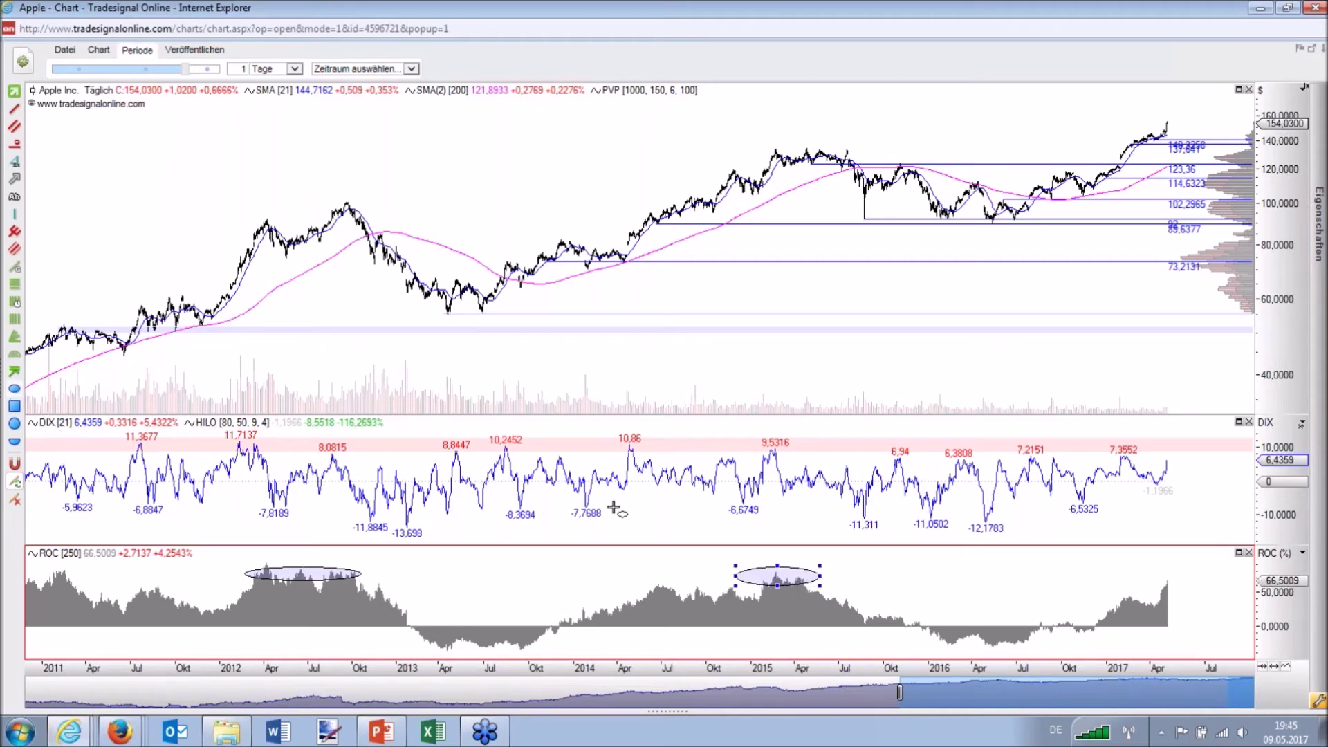
left_click_drag(1154, 578, 1211, 591)
left_click(1121, 590)
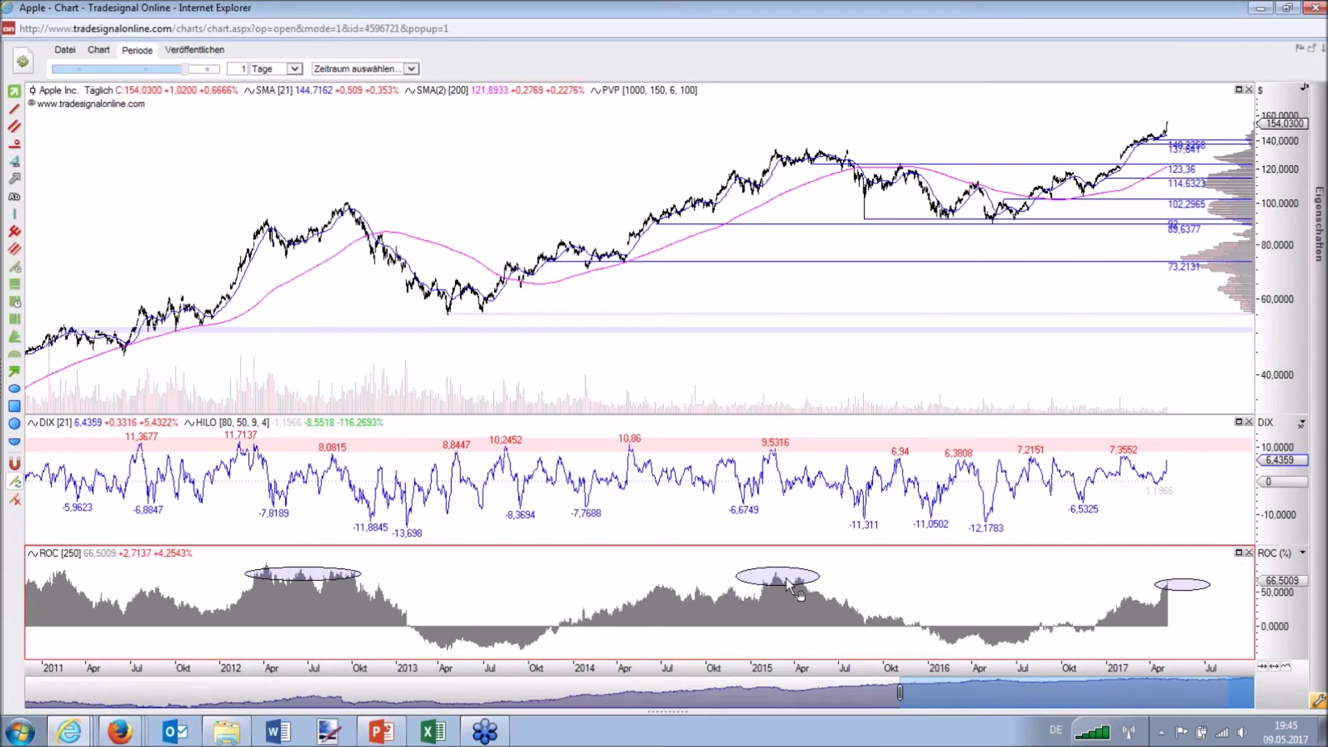
- Compare the marked ROC highs with Apple's price and view the enlarged price pane from March 2015 onward
left_click(795, 253)
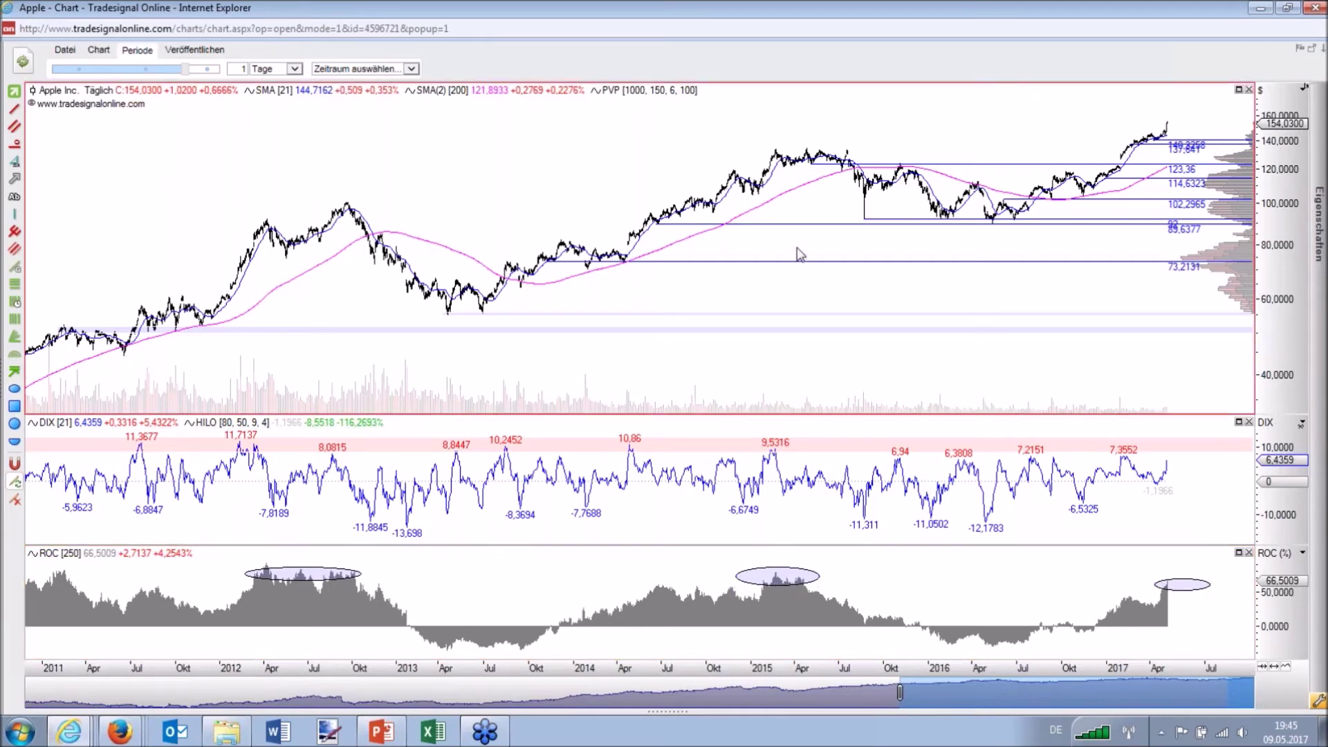
mouse_move(789, 155)
left_mouse_down()
mouse_move(820, 158)
mouse_move(776, 160)
left_mouse_up()
left_click_drag(275, 270, 265, 583)
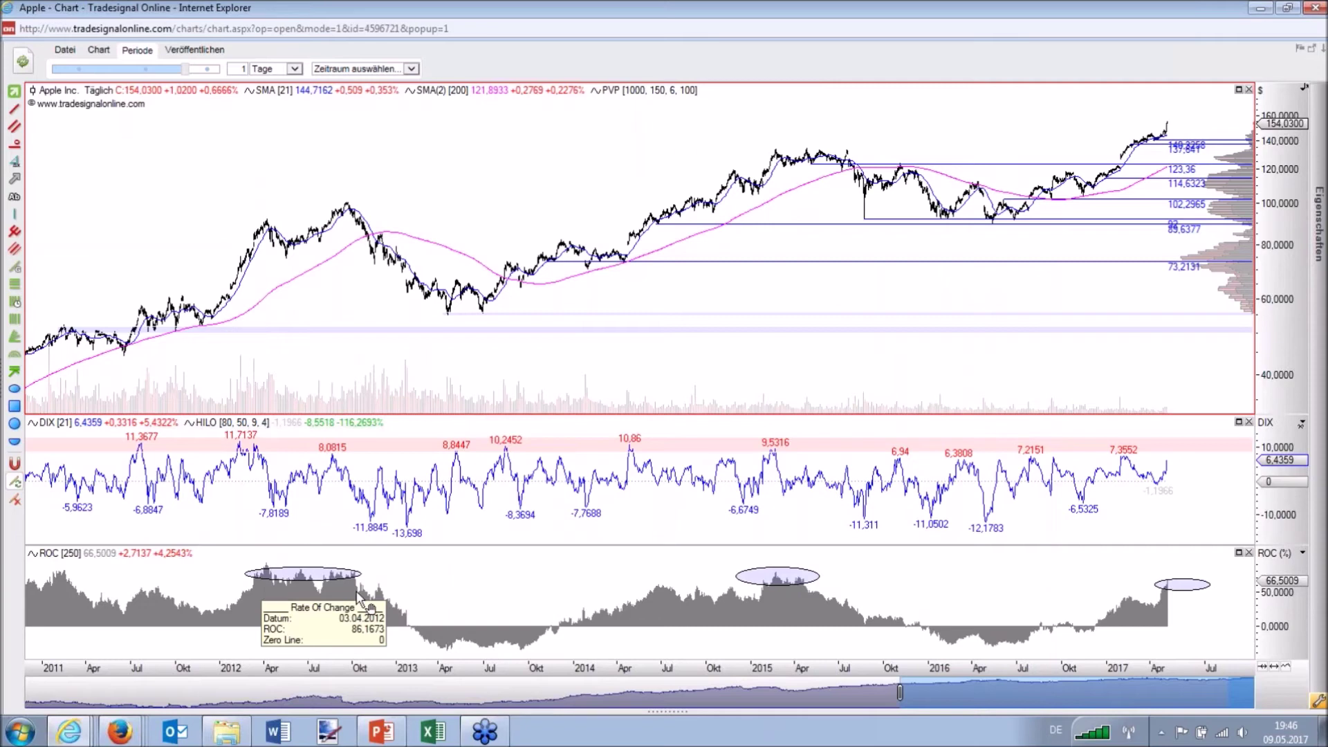
left_click_drag(357, 591, 364, 588)
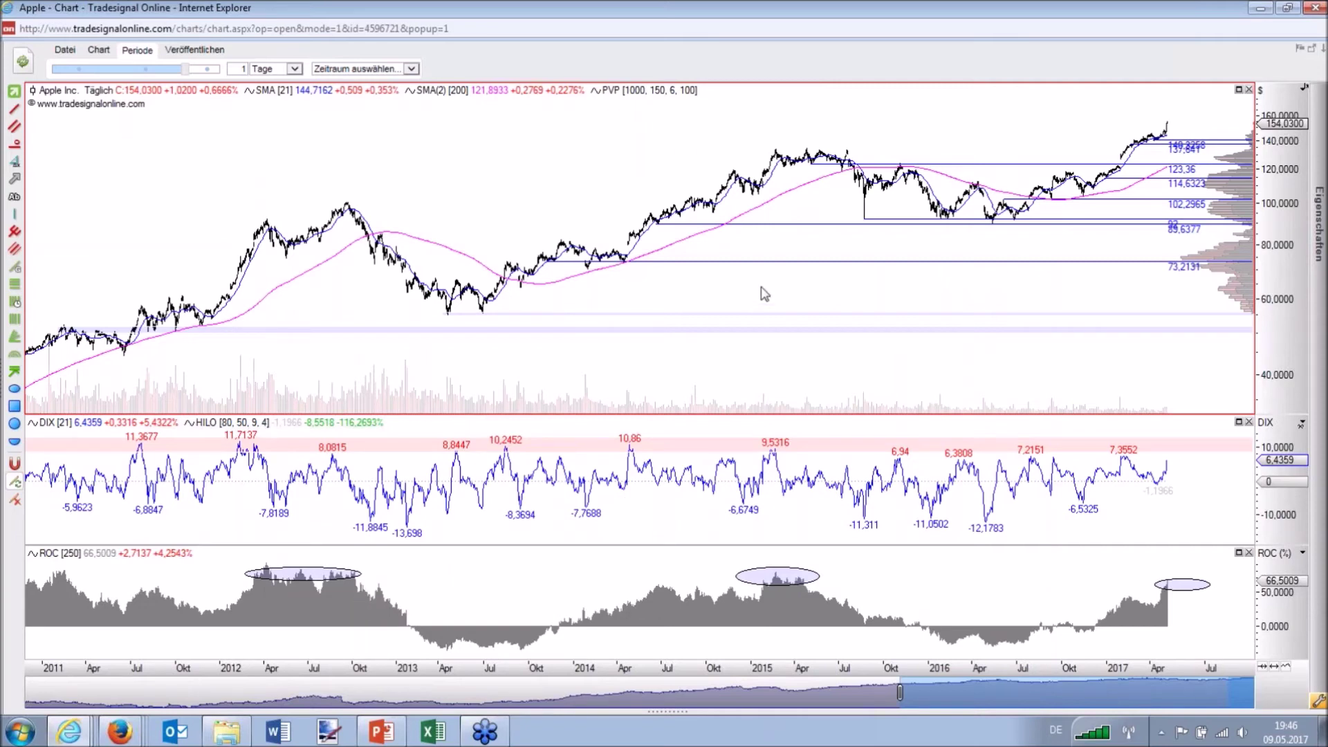
left_click(1240, 89)
left_click_drag(960, 671, 398, 682)
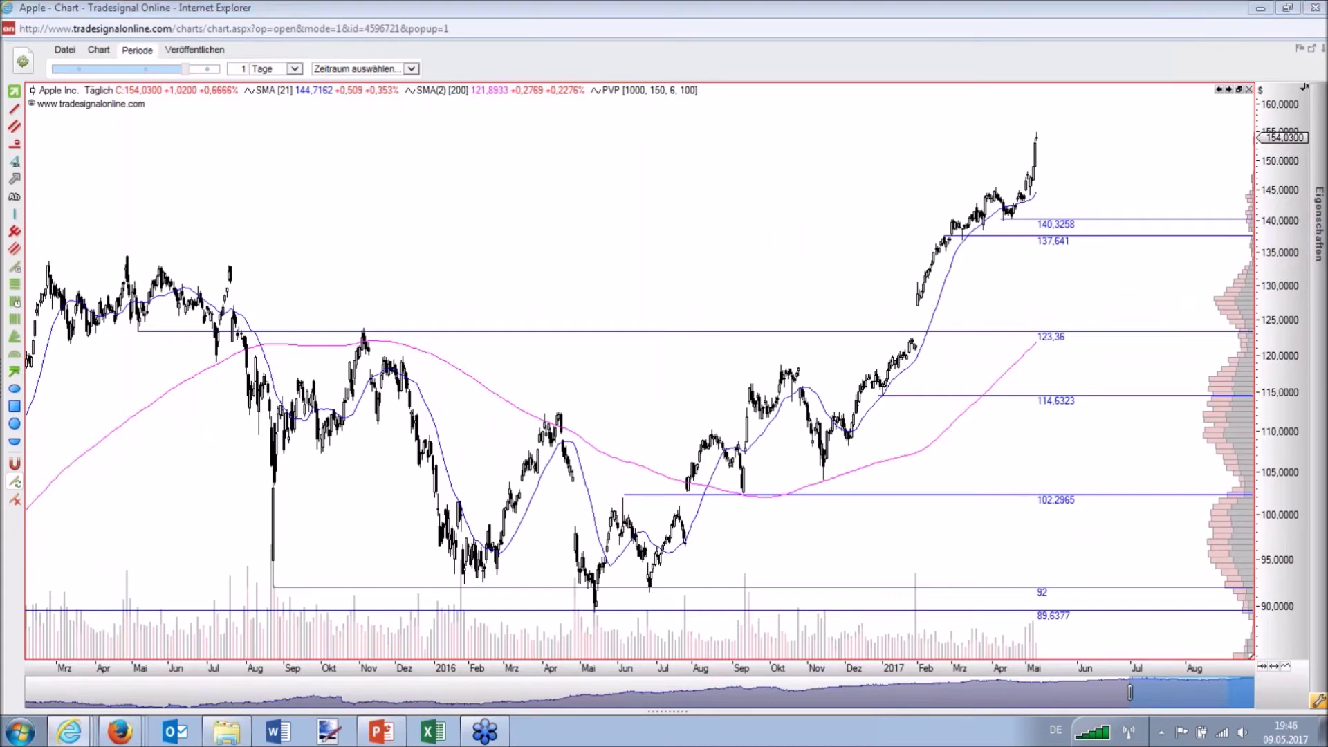
- Switch to the DAX daily chart and view its enlarged price pane with history back to November 2016
left_click_drag(0, 0, 578, 91)
double_click(578, 91)
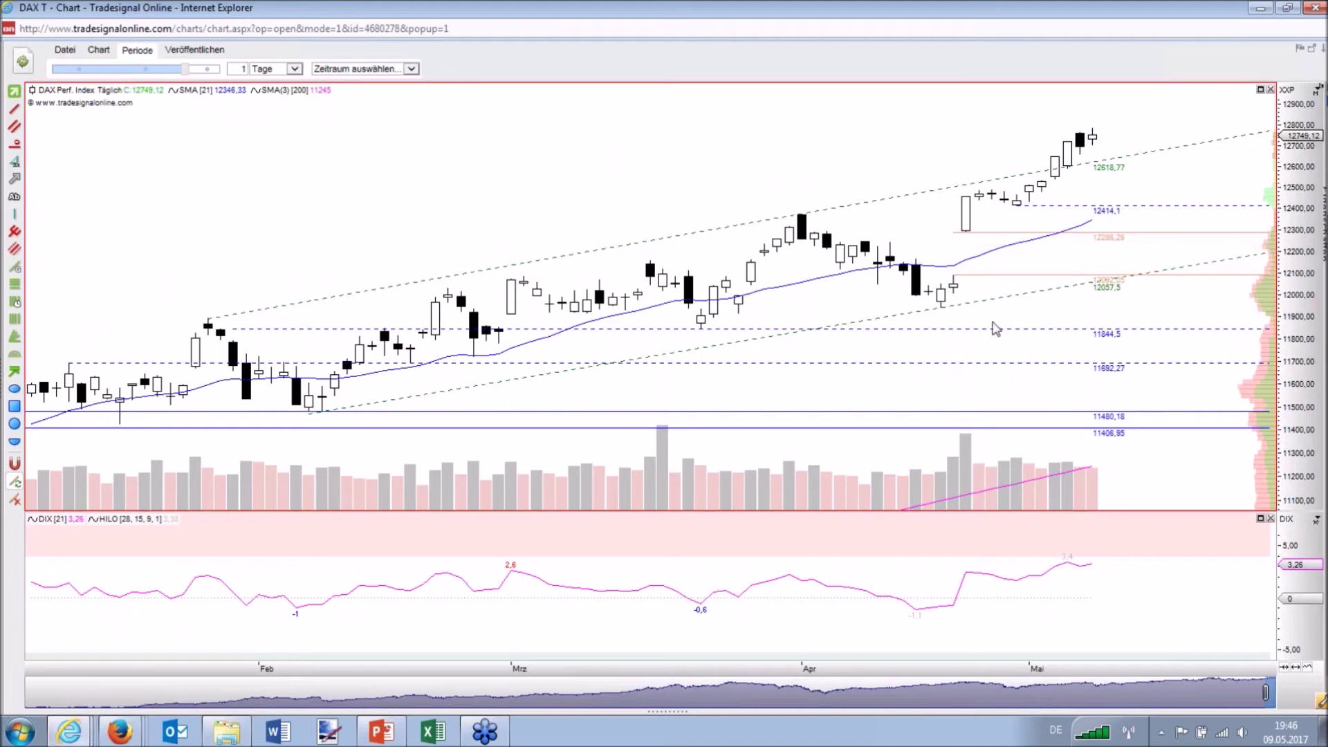
double_click(797, 471)
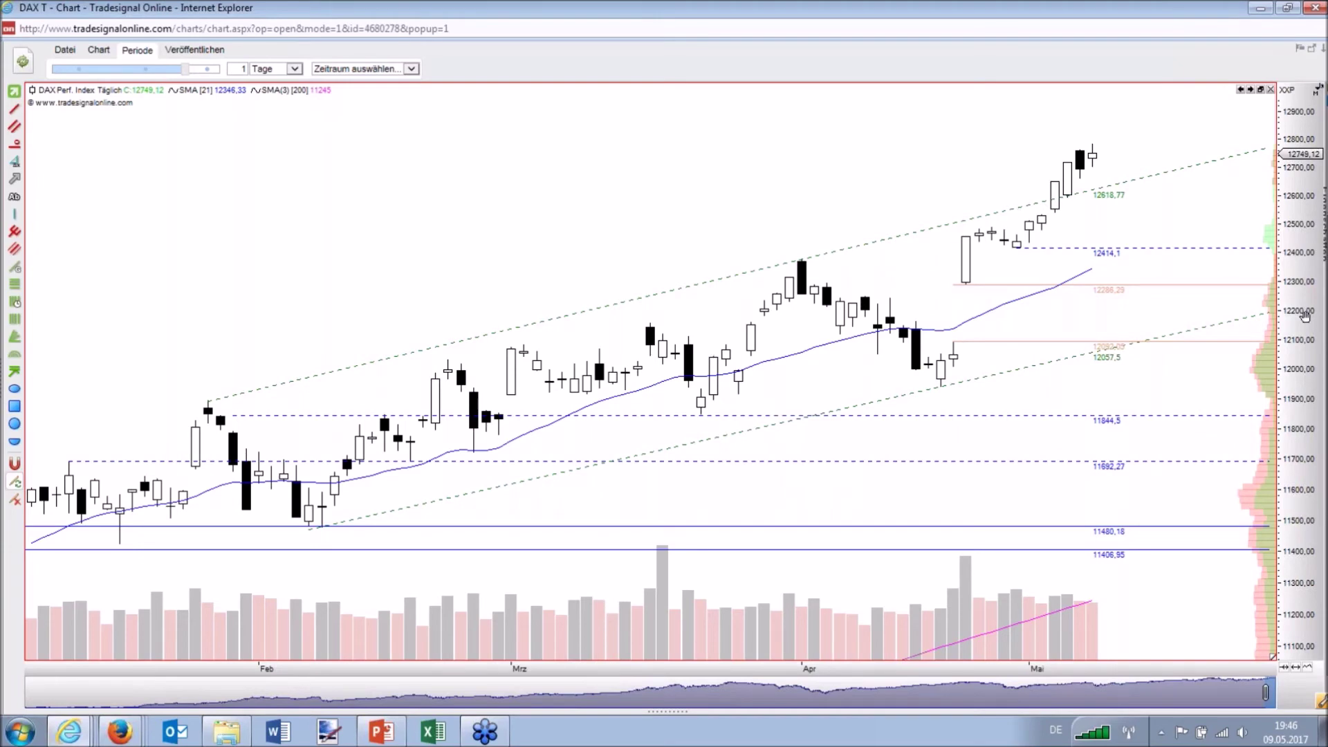
left_click_drag(1305, 316, 1300, 229)
left_click_drag(631, 667, 969, 662)
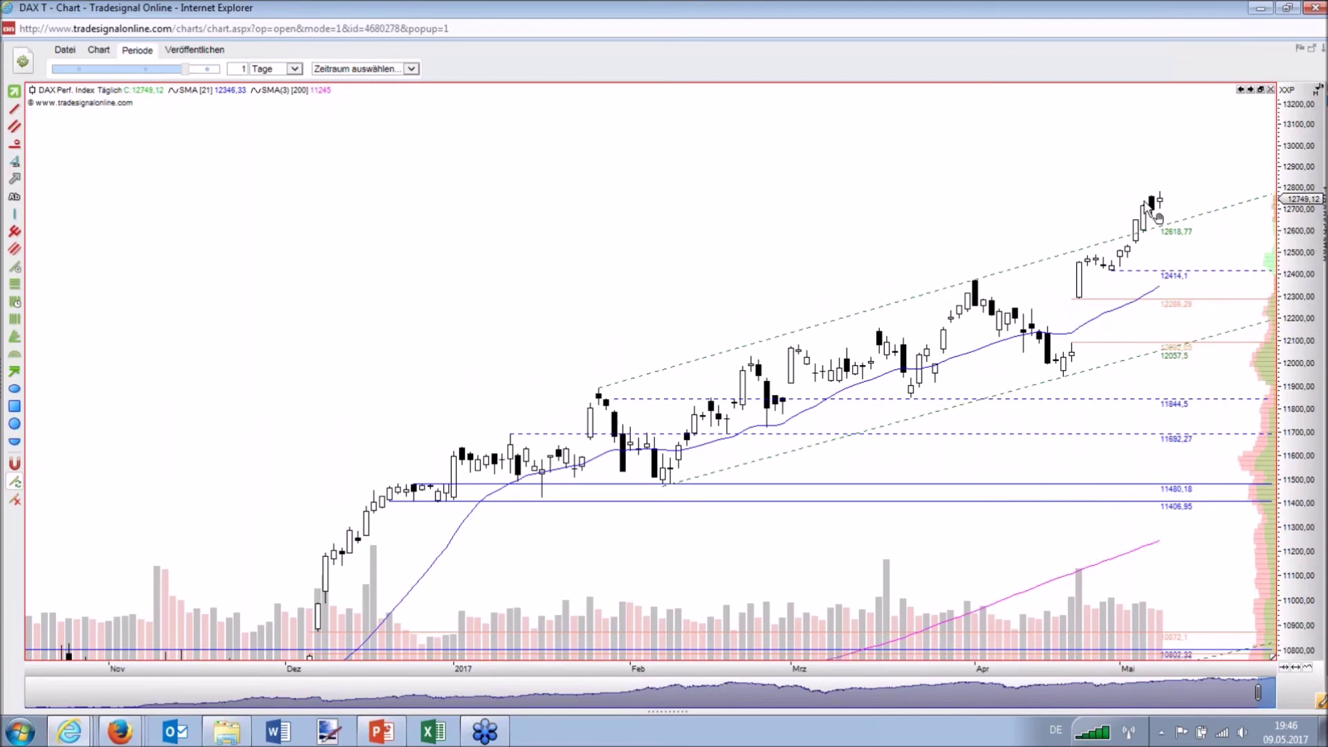
left_click_drag(1289, 157, 1292, 145)
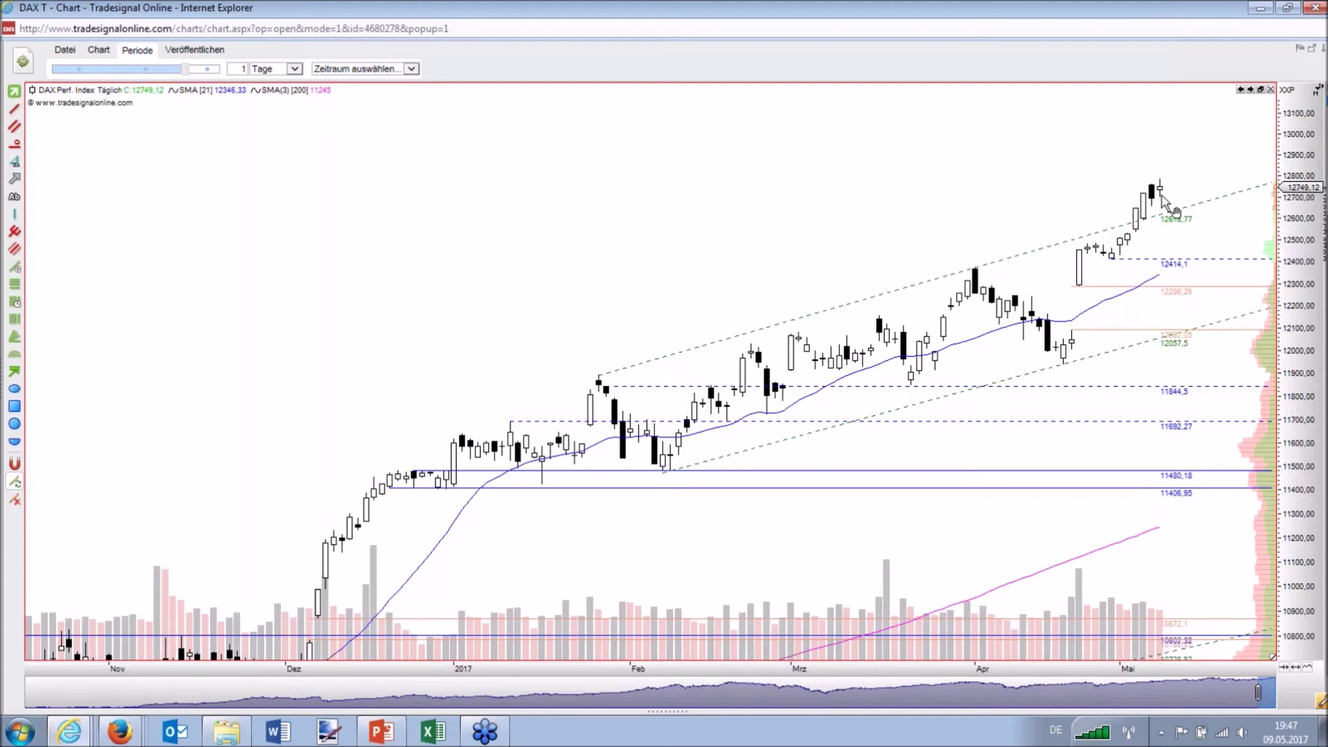
- Show the DAX price with the DIX pane, extend the history back to December 2015 and fit the price scale
mouse_move(1176, 211)
double_click(1093, 171)
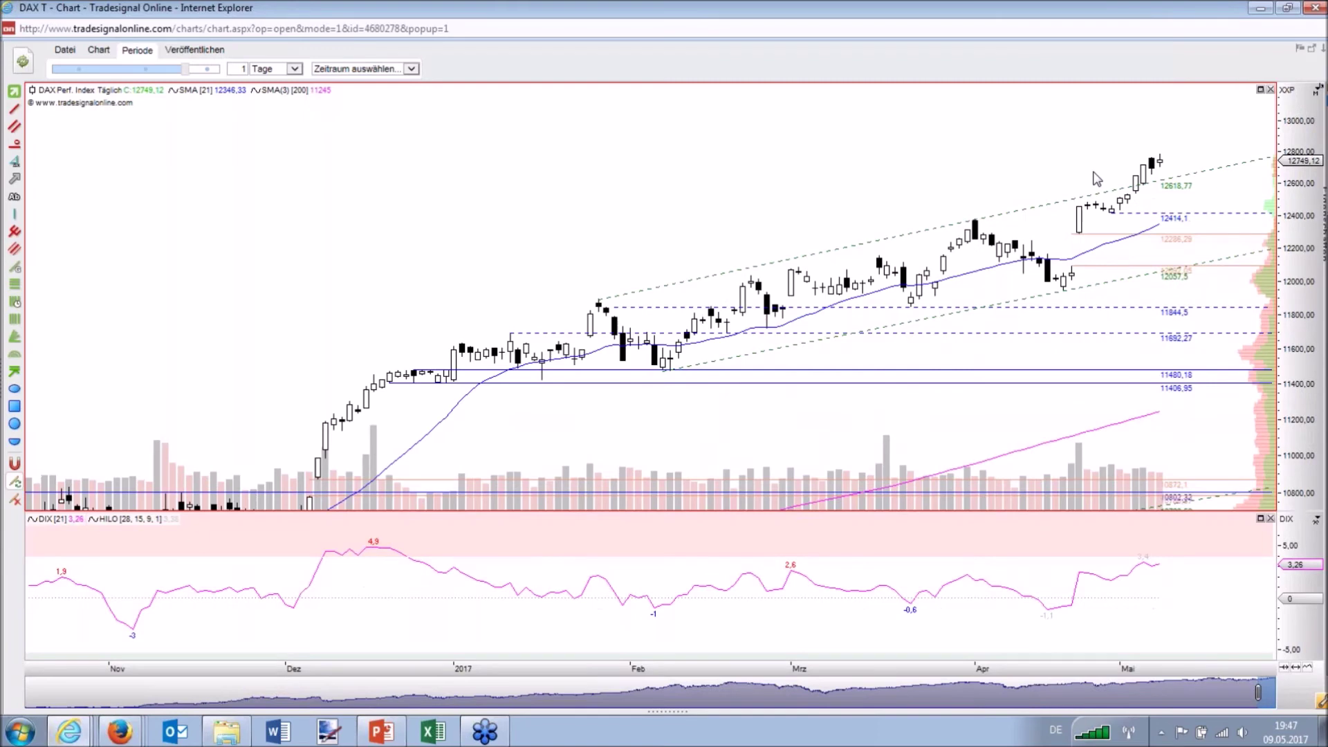
left_click_drag(672, 679, 894, 666)
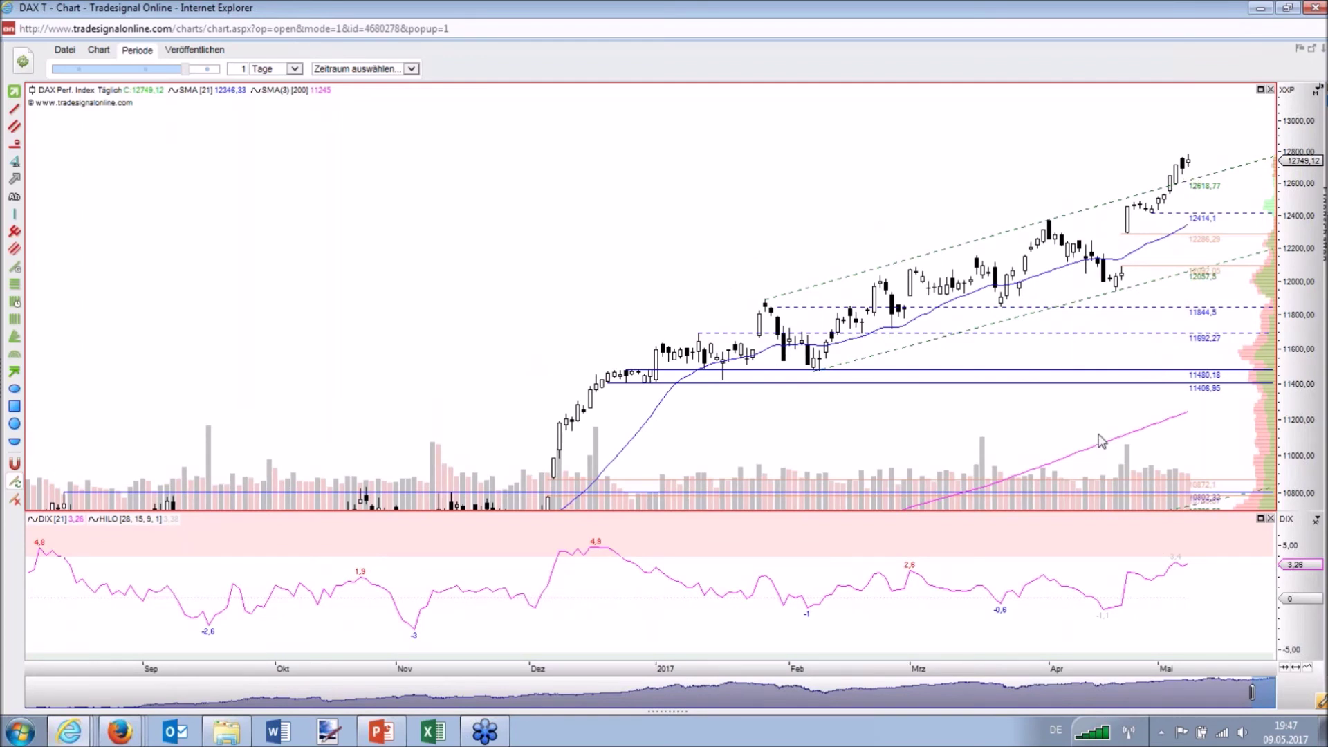
double_click(1291, 315)
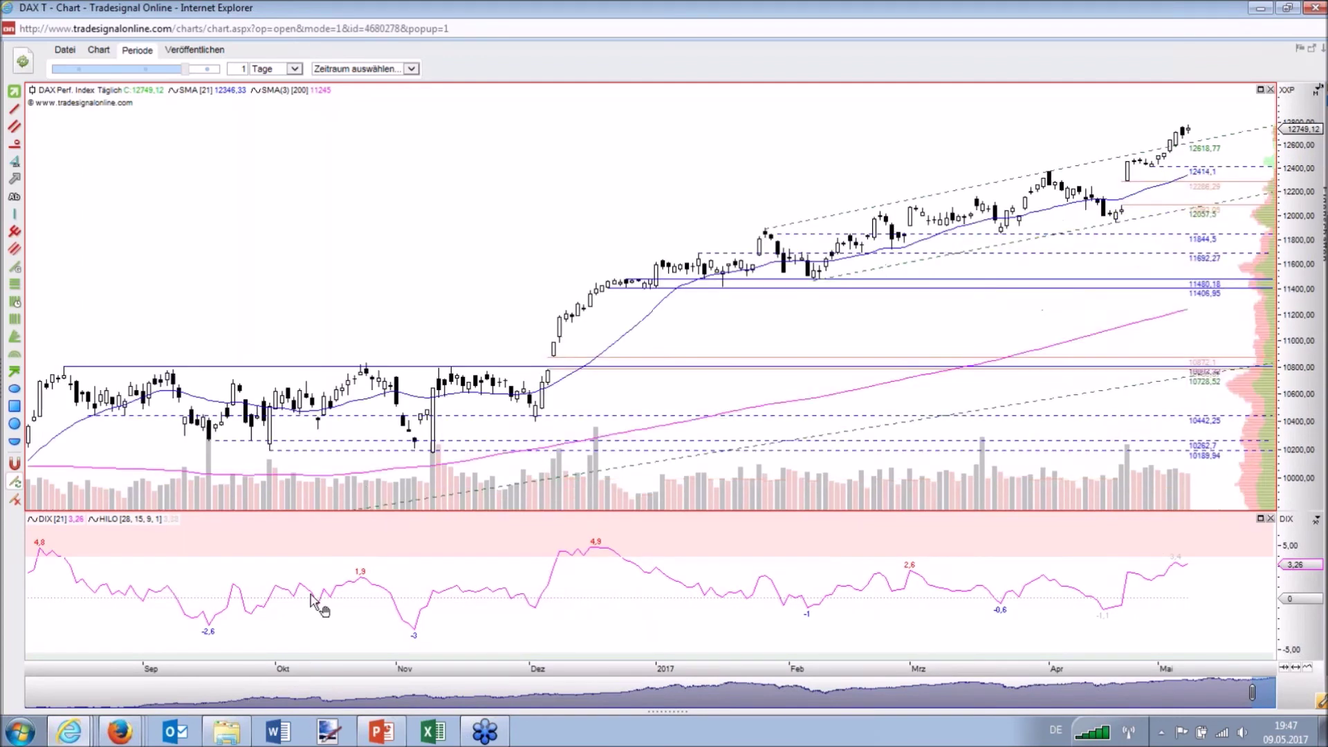
left_click_drag(499, 671, 1230, 693)
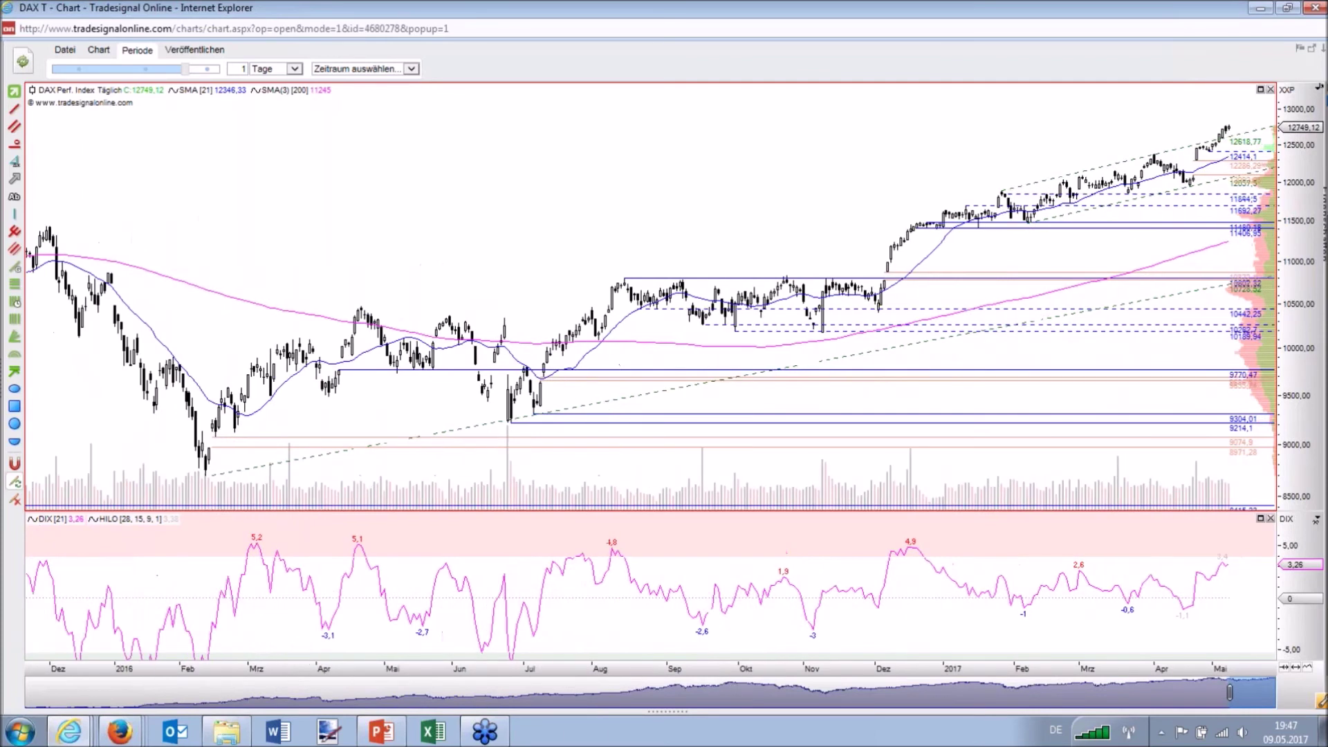
- Reposition the upper dashed DAX trend line to run from the June 2016 high to the May 2017 high
mouse_move(1042, 185)
left_mouse_down()
mouse_move(705, 248)
mouse_move(654, 281)
mouse_move(503, 318)
left_mouse_up()
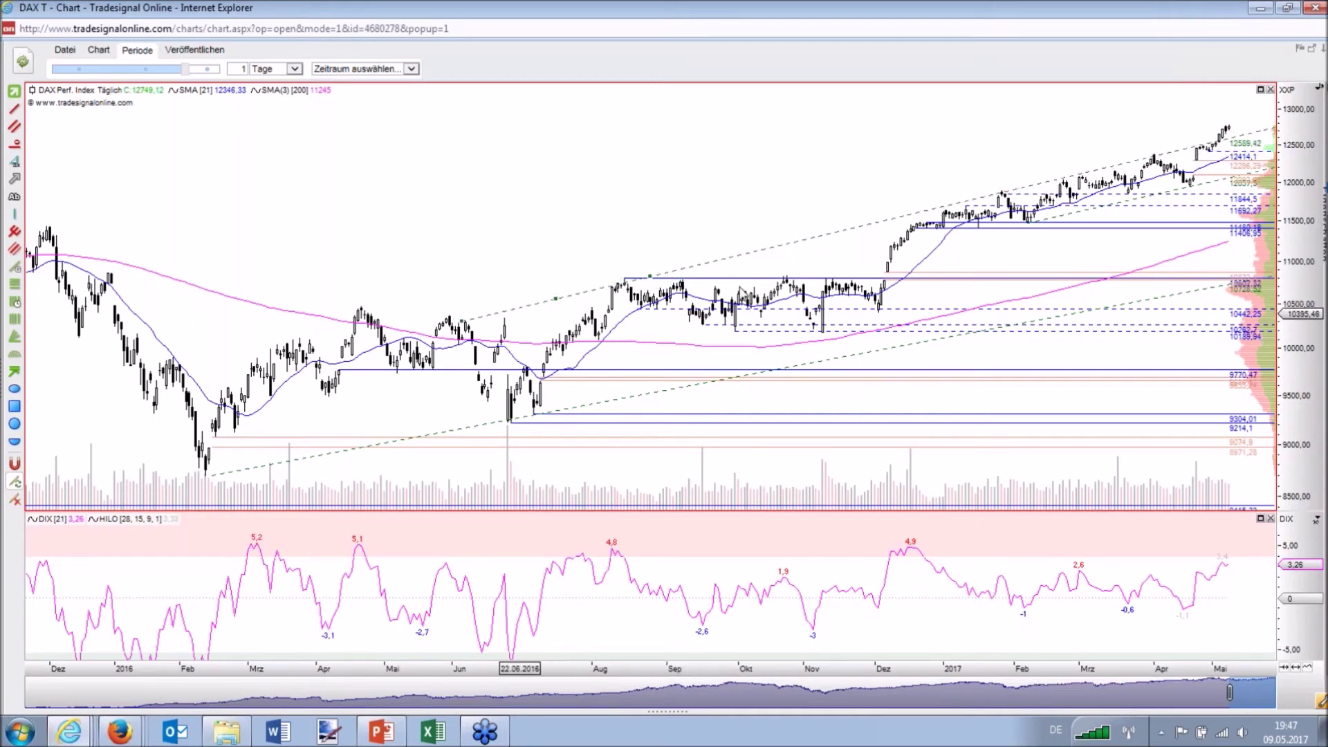
mouse_move(652, 276)
left_mouse_down()
mouse_move(1017, 196)
mouse_move(1085, 177)
mouse_move(1104, 156)
left_mouse_up()
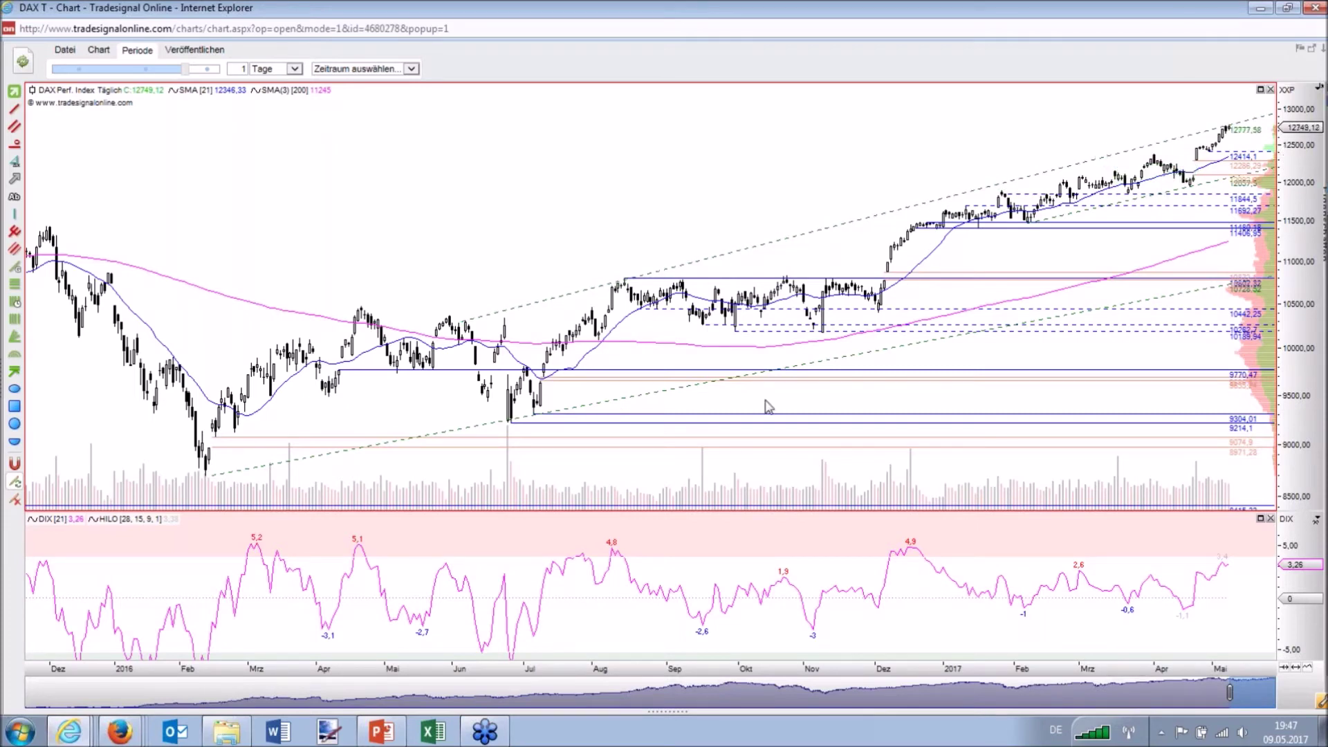
double_click(701, 440)
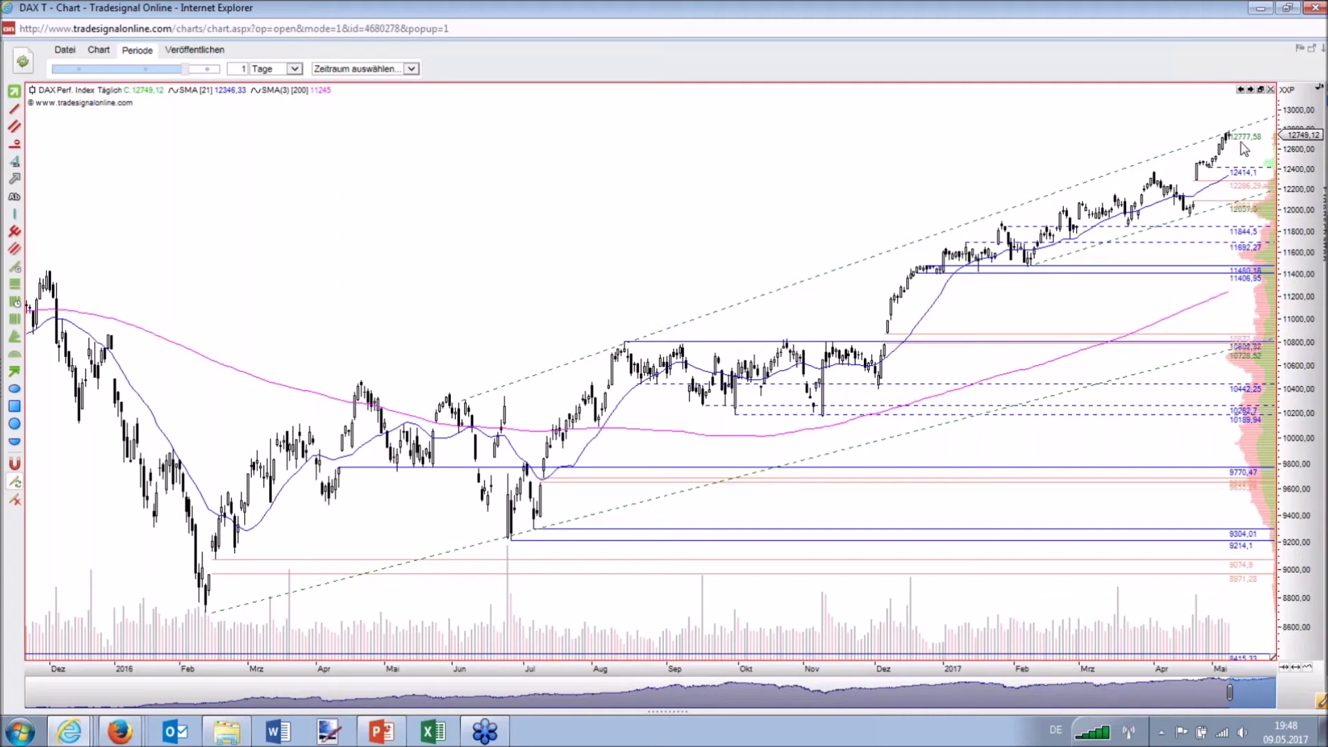
left_click(64, 50)
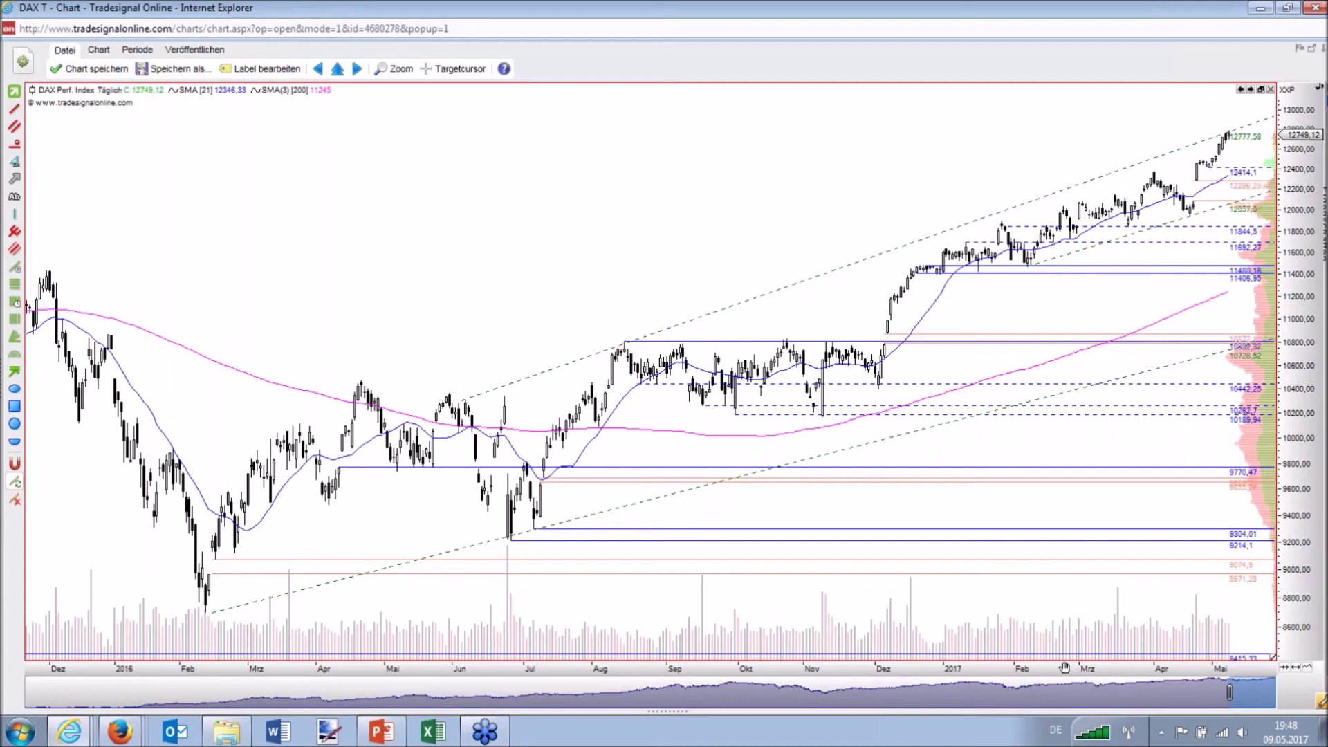
- Read the DIX values around the DAX indicator's December, August and July 2016 highs
double_click(799, 246)
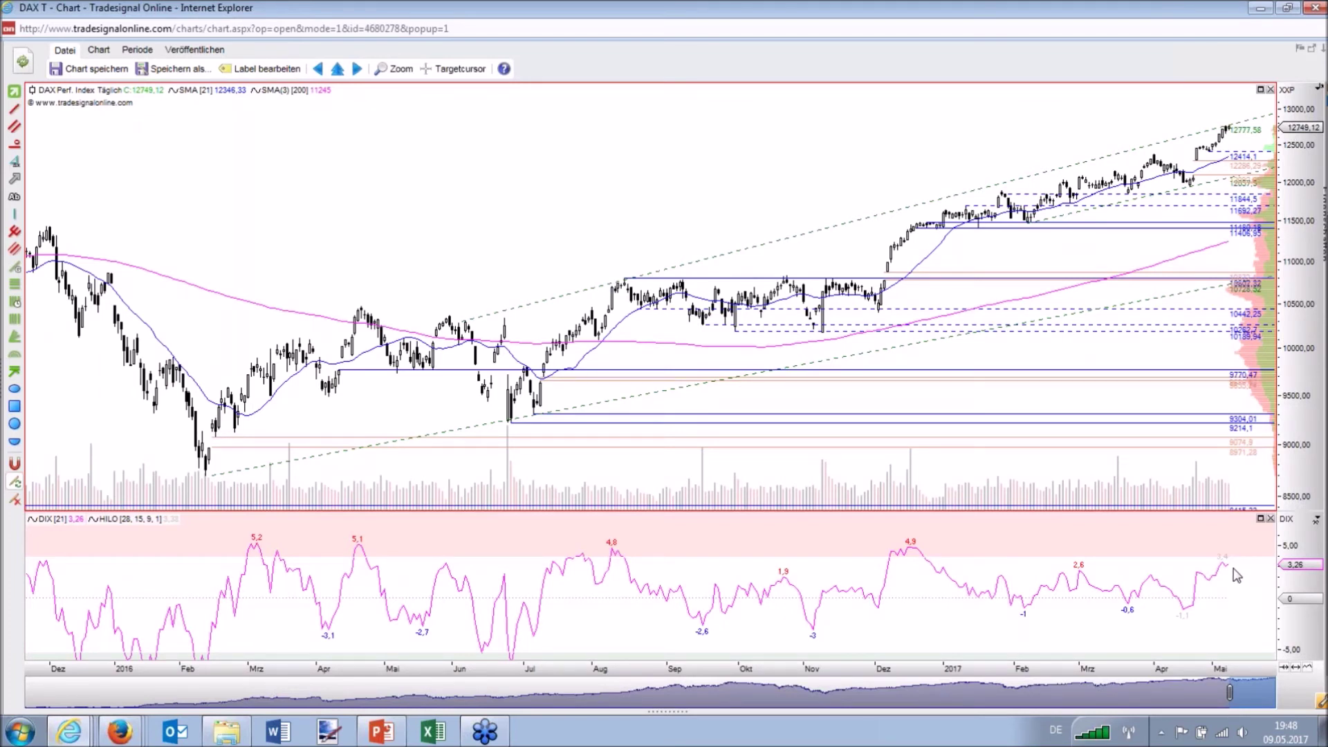
middle_click(905, 573)
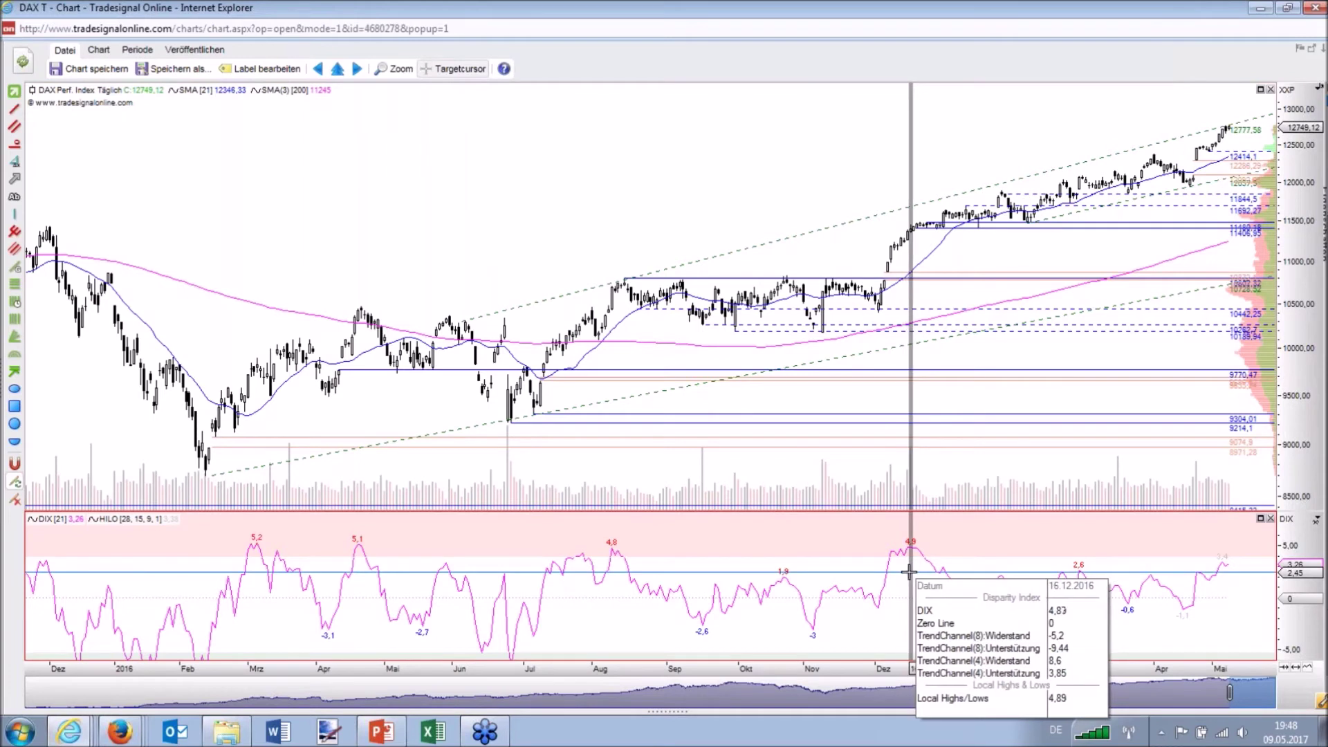
left_click_drag(907, 553, 623, 558)
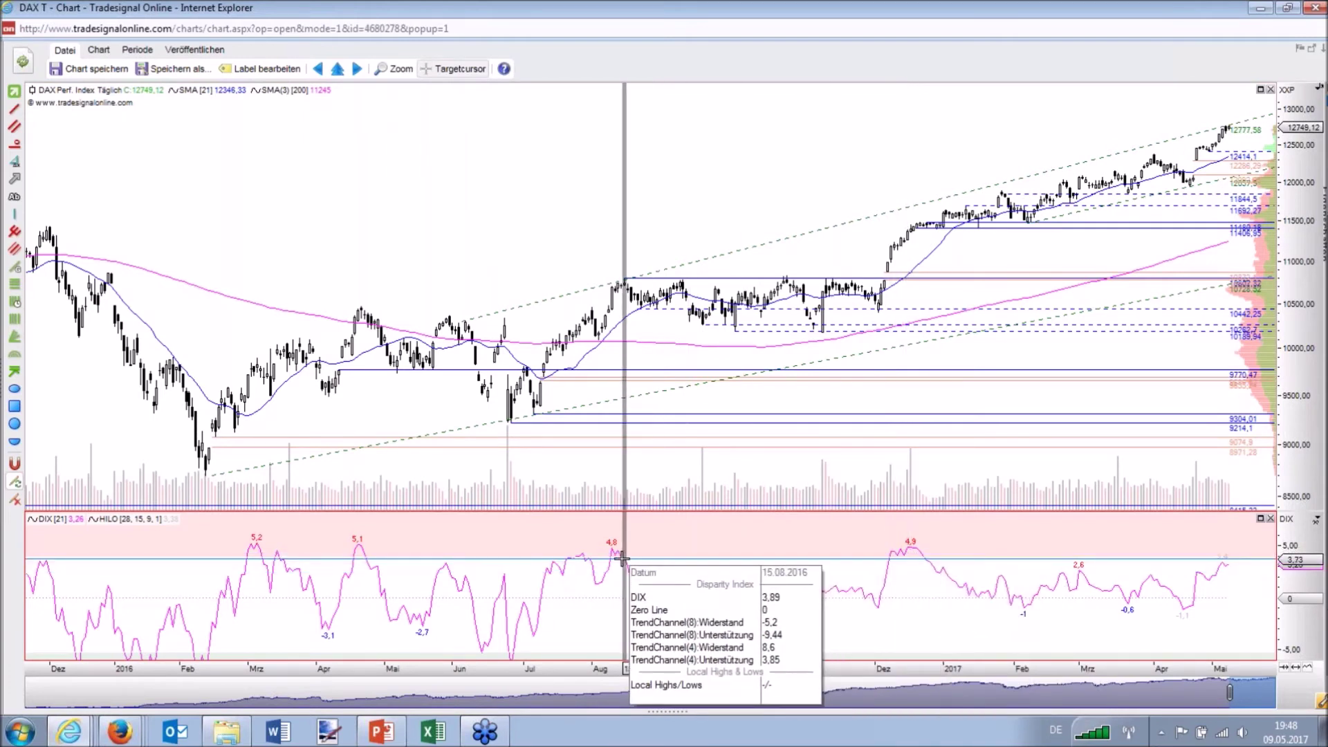
left_click_drag(622, 558, 576, 555)
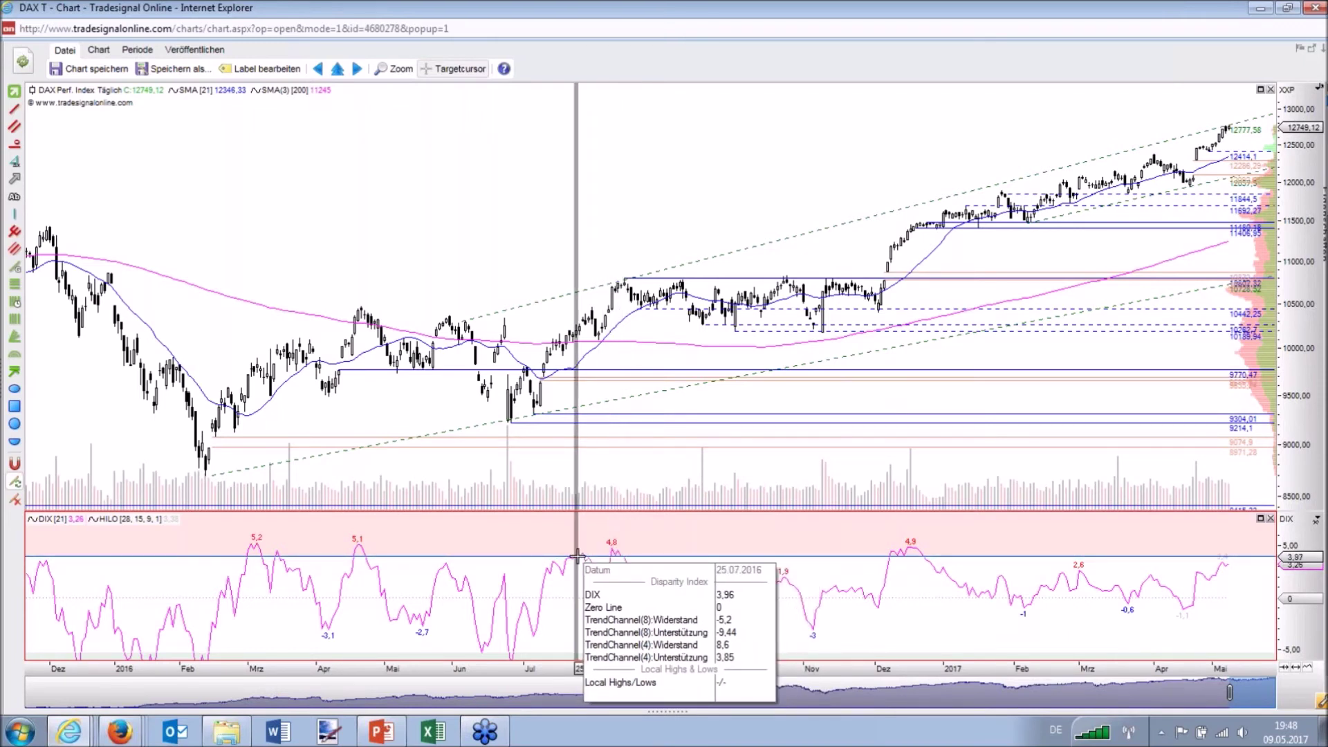
left_click_drag(578, 556, 579, 556)
mouse_move(1167, 558)
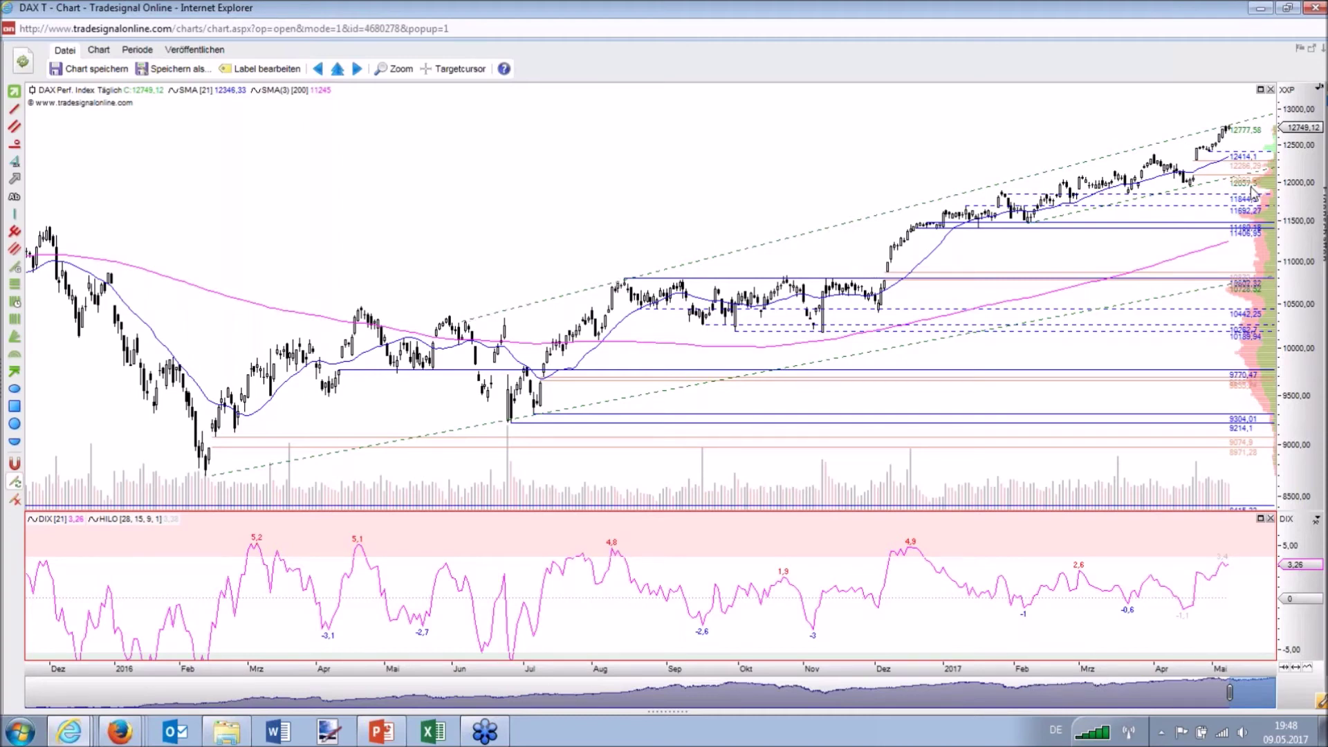
- Mark the DAX price gaps of late January and early March 2017 with short red horizontal lines
double_click(1062, 122)
left_click_drag(1119, 669, 656, 743)
right_click(656, 743)
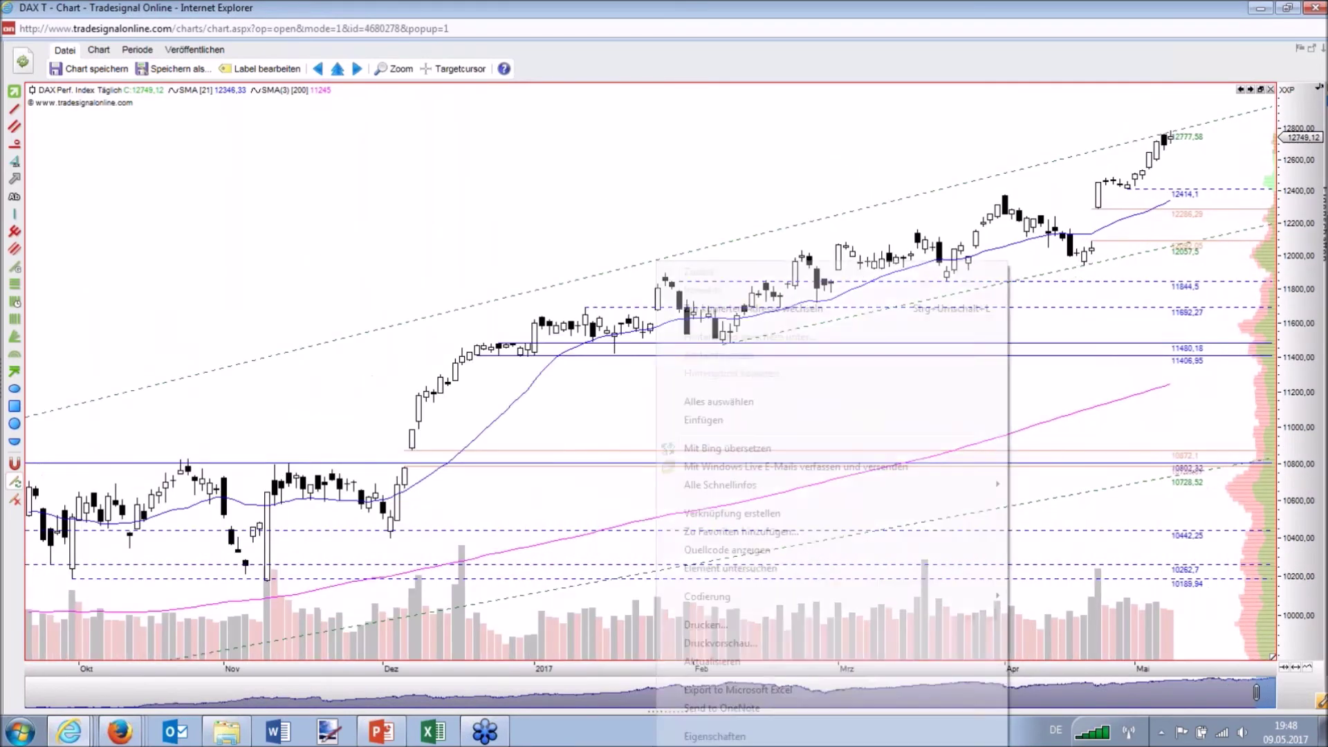
left_click(1051, 370)
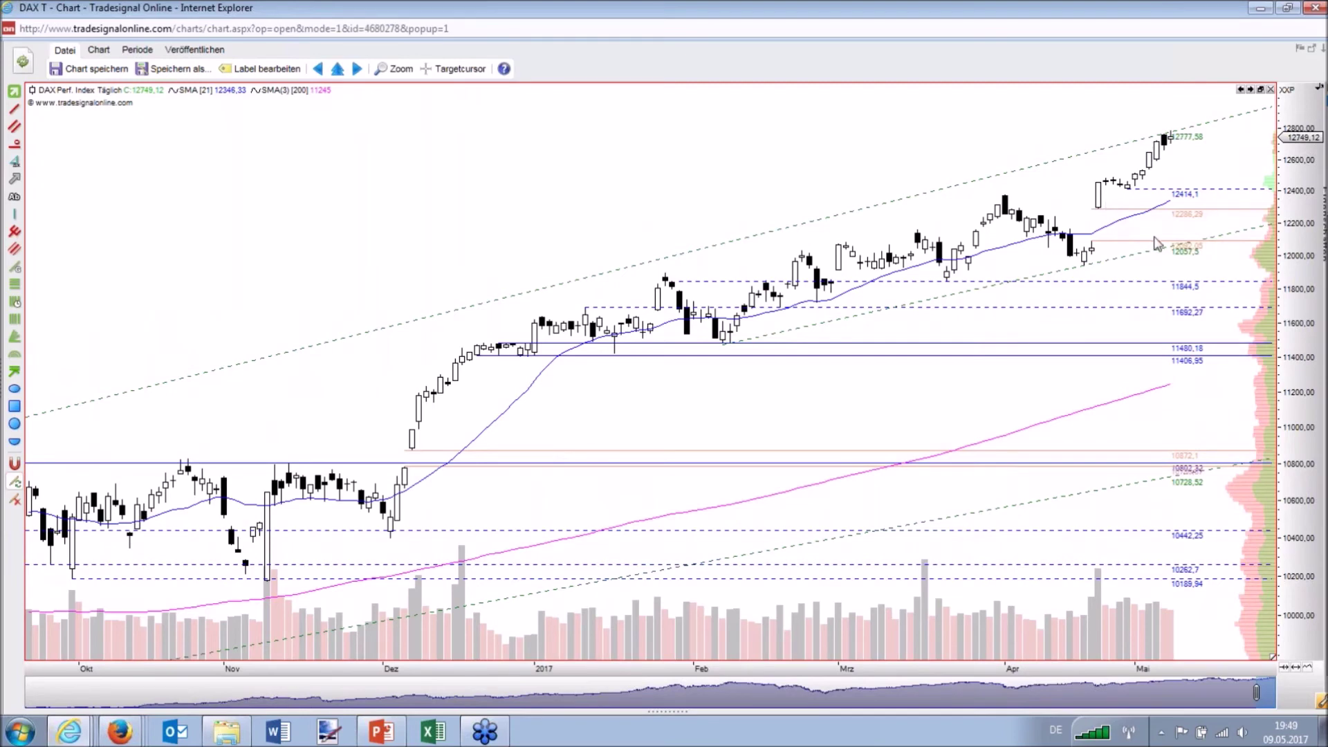
left_click_drag(1126, 250, 1142, 215)
mouse_move(1133, 216)
left_click_drag(1093, 242, 841, 318)
left_click_drag(926, 320, 664, 325)
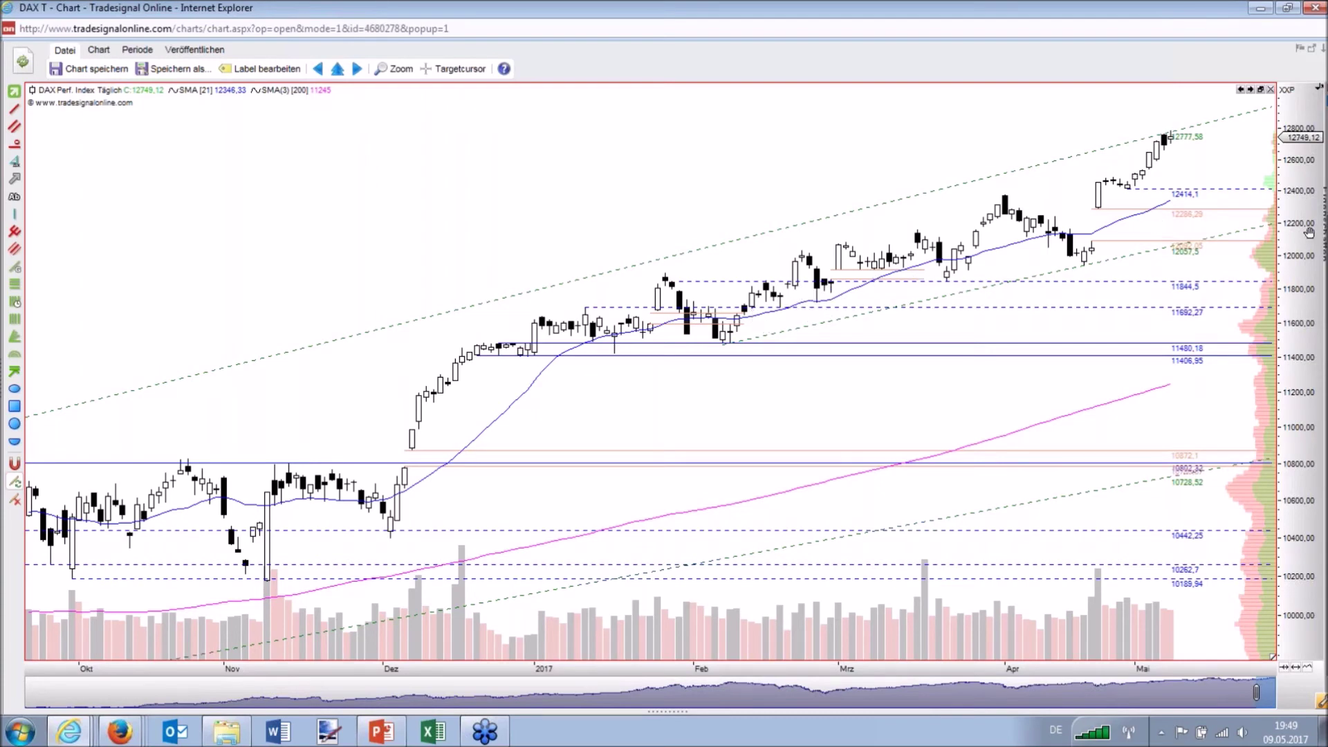
- Draw a measuring line based on the DAX price from the latest candle down to about 12,131 at 16.05.2017
left_click_drag(1310, 233, 1297, 272)
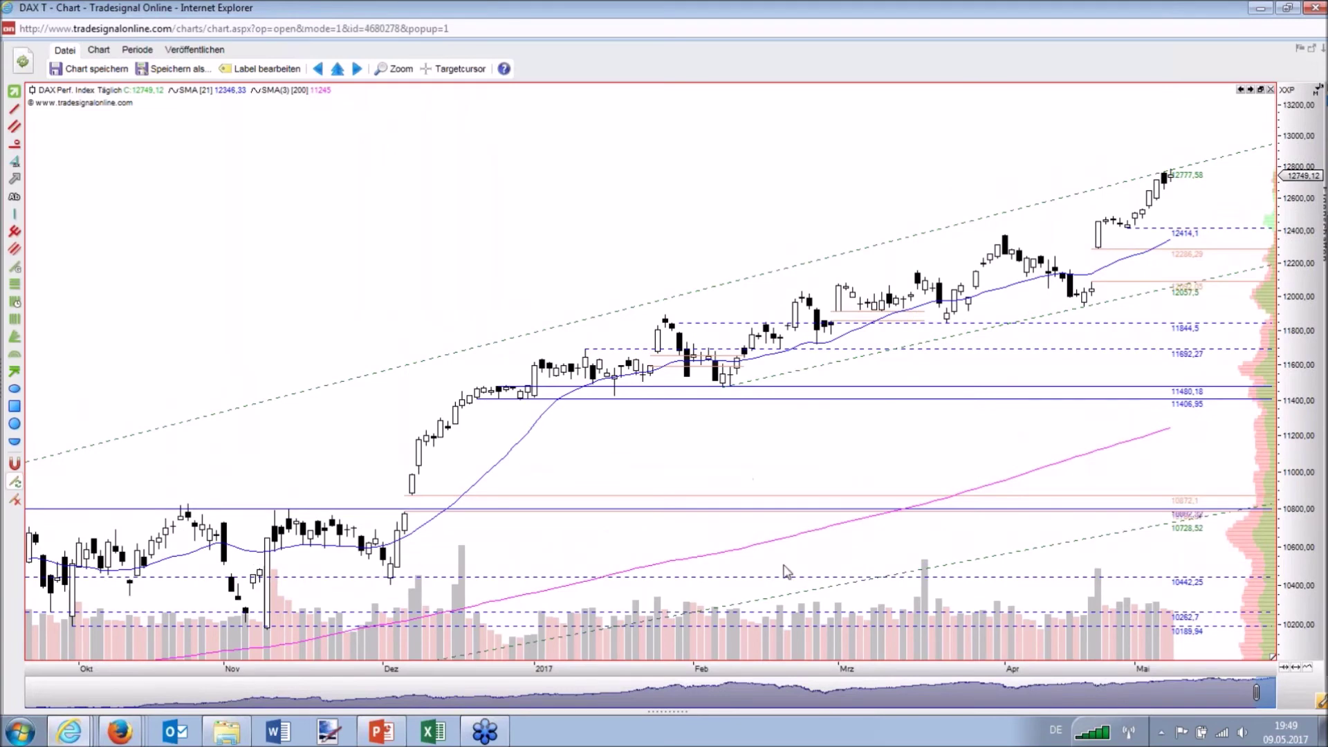
left_click_drag(821, 675, 647, 674)
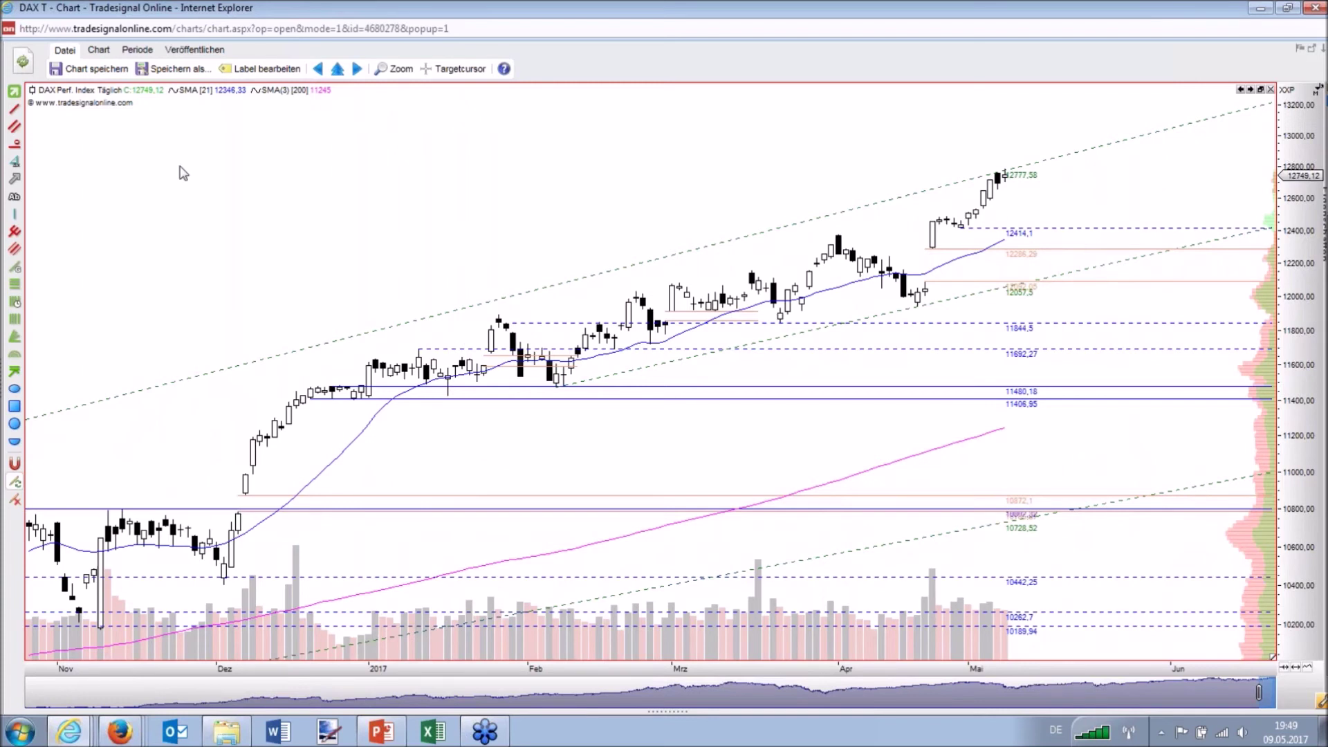
left_click(15, 162)
left_click_drag(1004, 174, 1058, 276)
right_click(1058, 276)
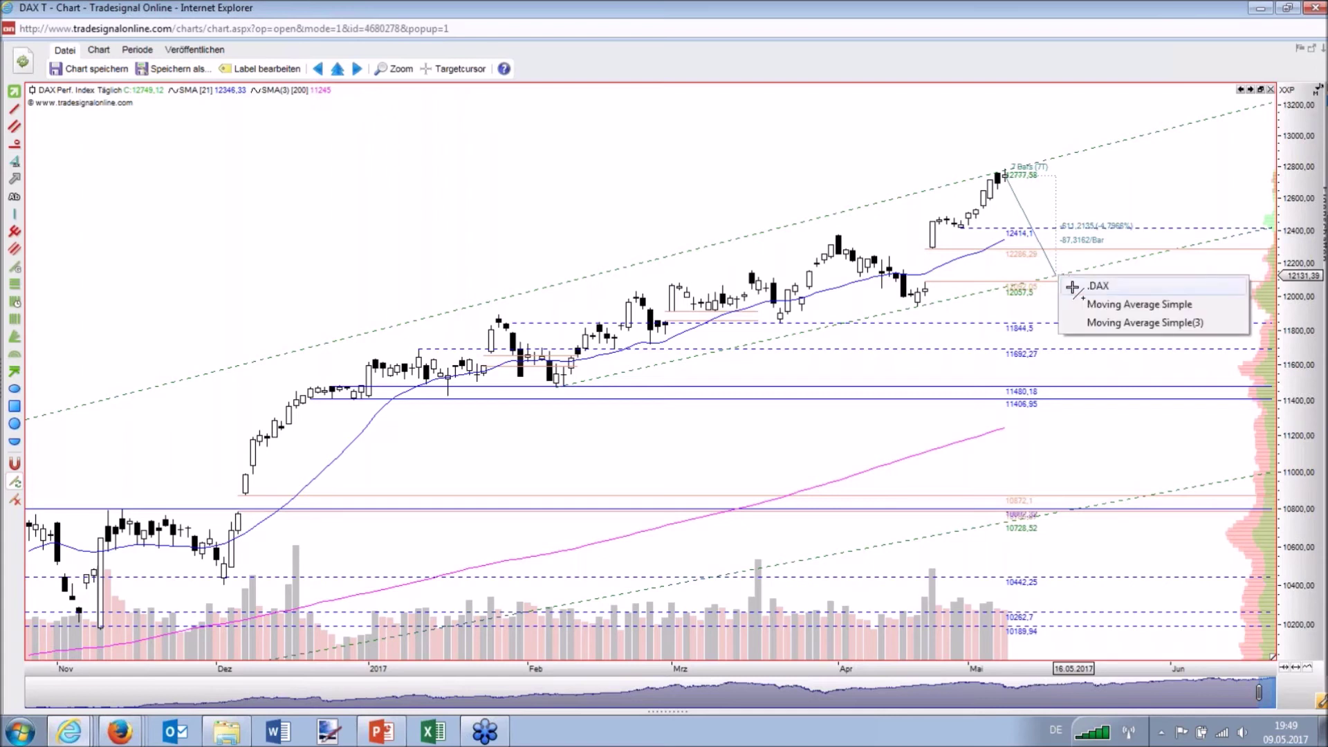
left_click(1077, 290)
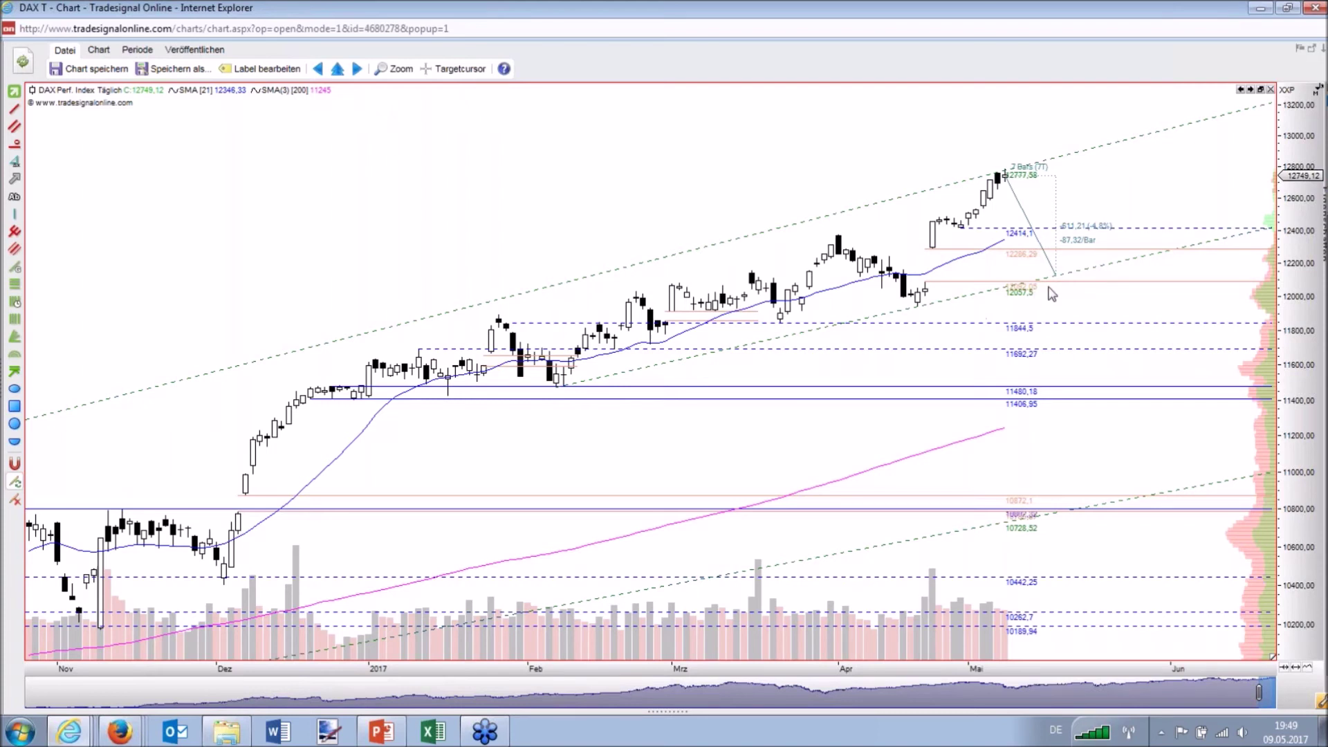
- Shift the DAX measuring line a few bars forward in time so it starts beyond the latest candle
mouse_move(1050, 290)
mouse_move(1083, 228)
left_click_drag(1301, 231, 1301, 241)
scroll(1301, 242, "up", 3)
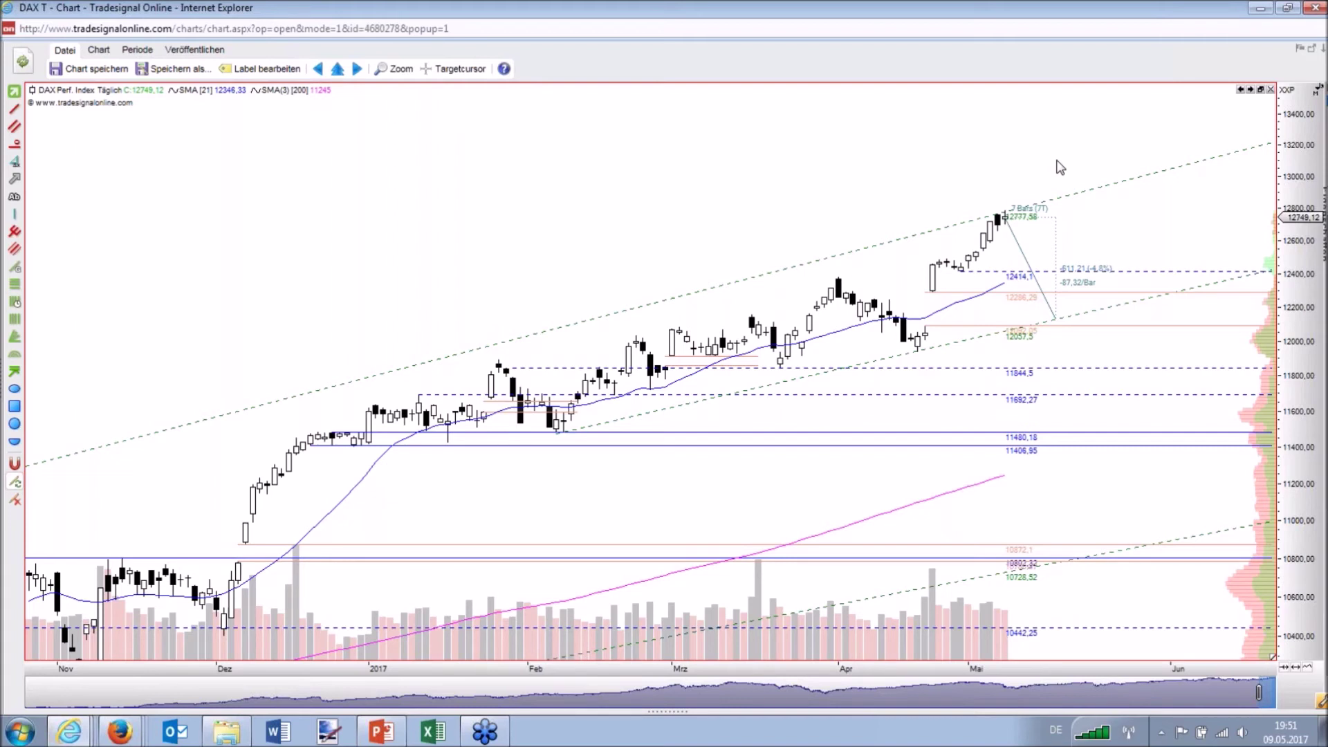
left_click_drag(1018, 242, 1032, 242)
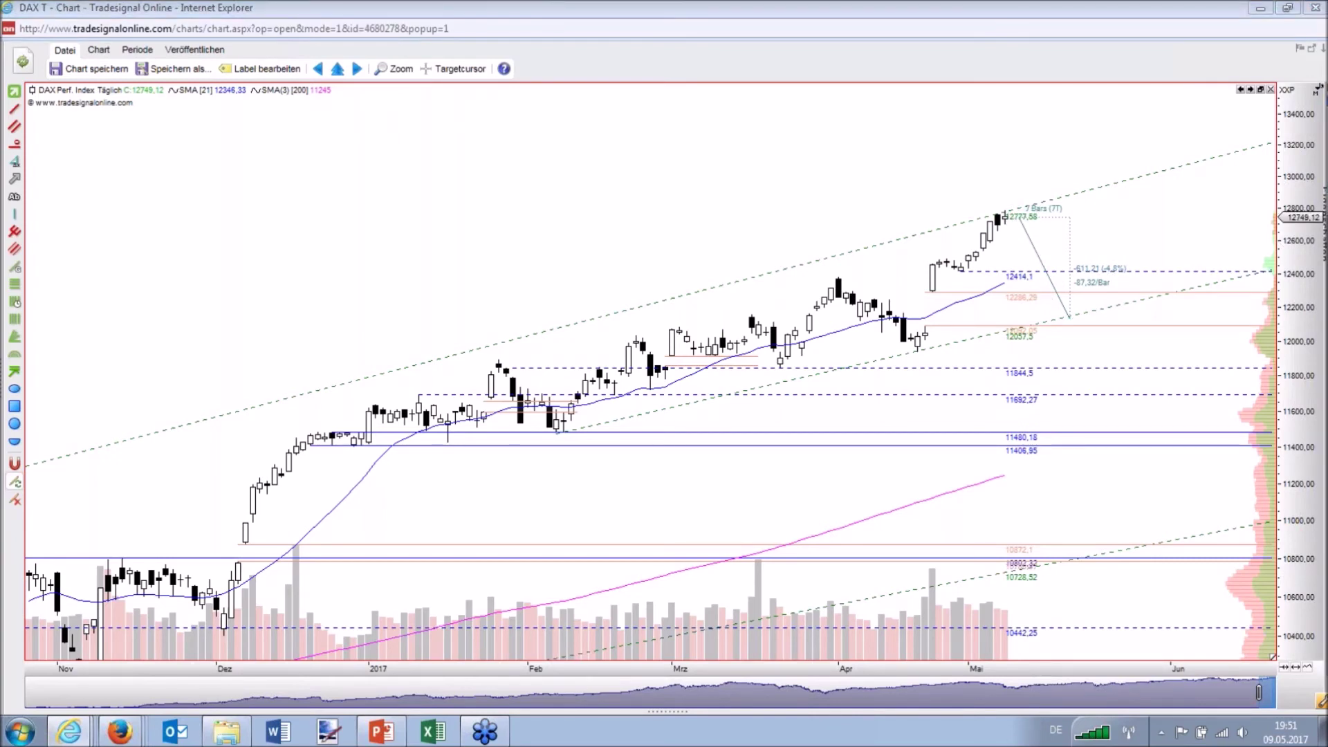
- Bring up the Commerzbank chart at full size and delete its rising black trend line
left_click_drag(665, 0, 309, 132)
double_click(309, 133)
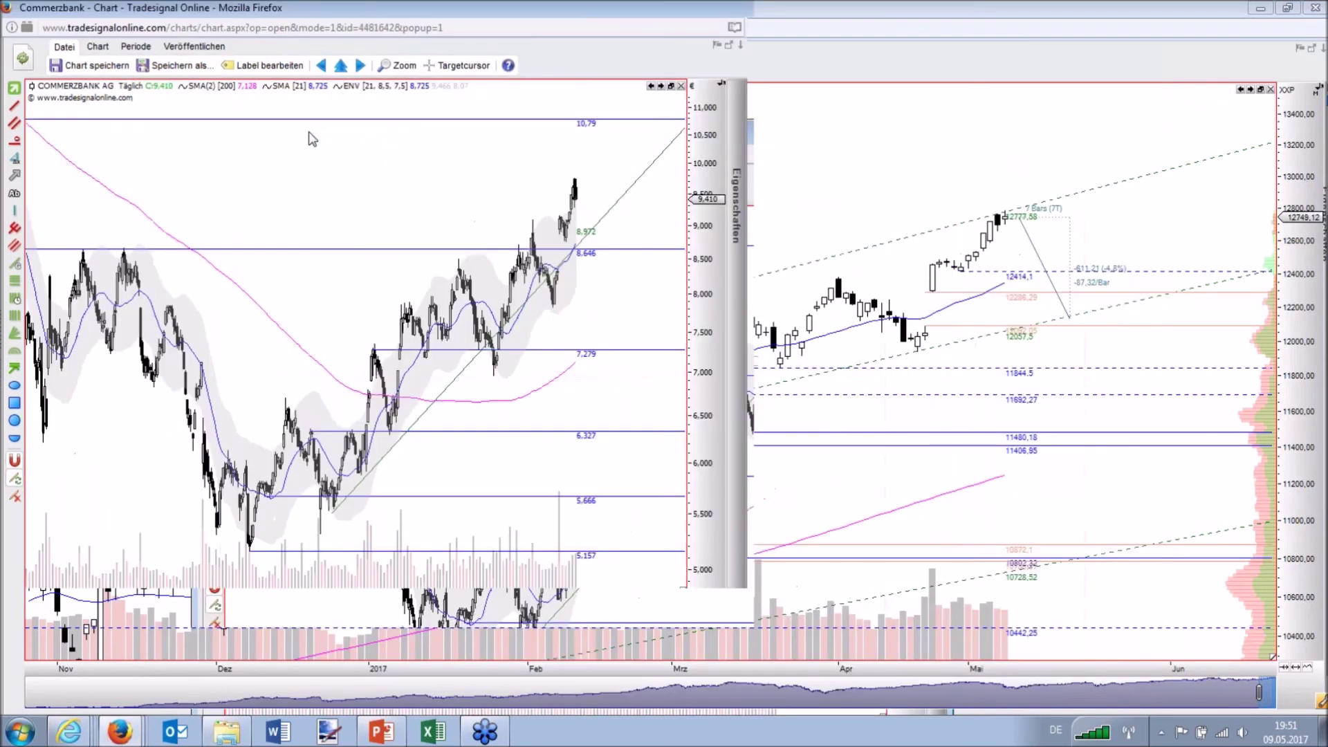
left_click_drag(983, 332, 987, 357)
key("Delete")
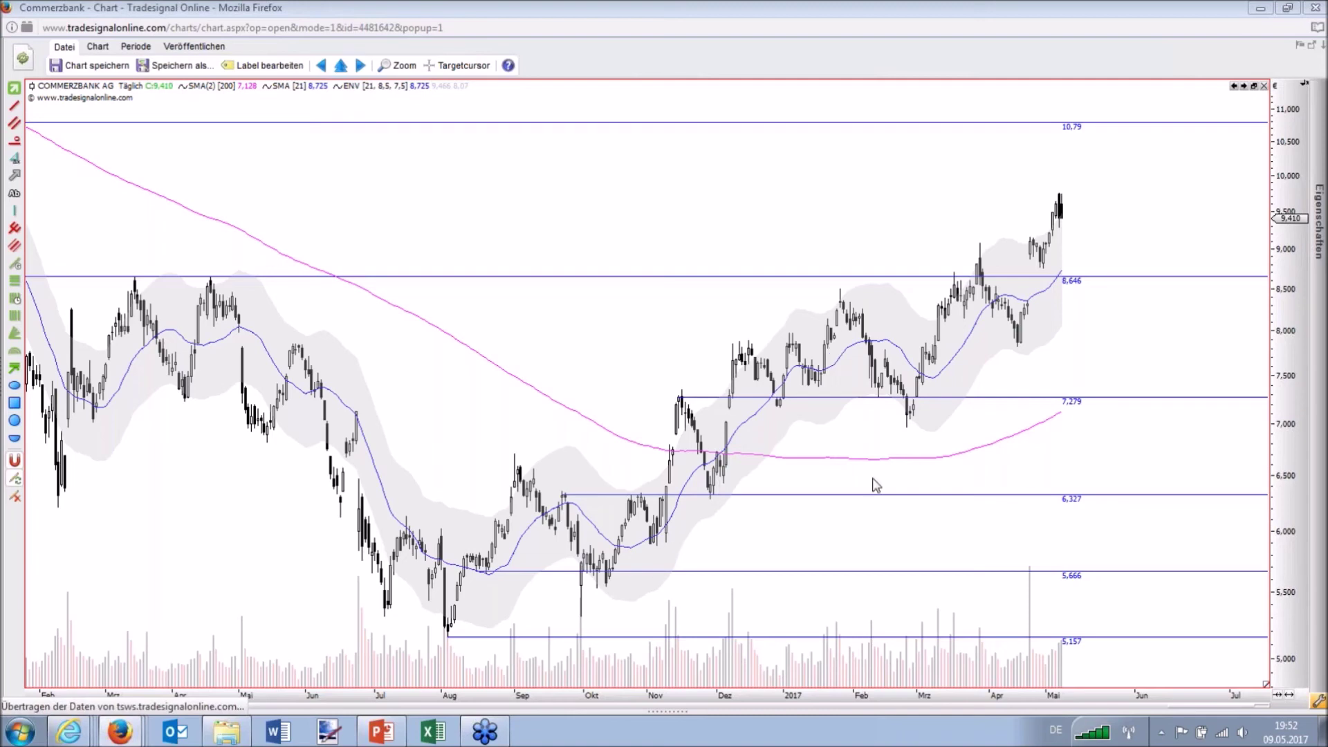
left_click_drag(590, 702, 912, 697)
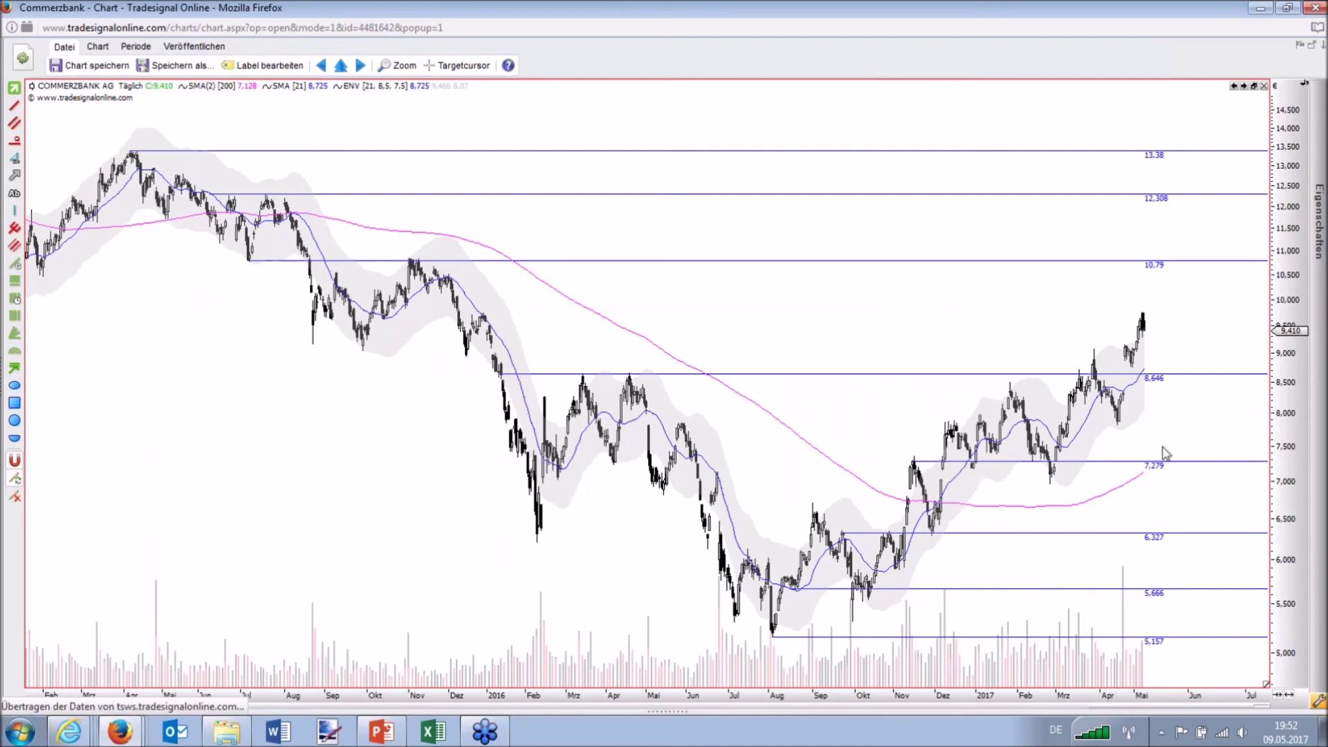
- Compare with the Deutsche Bank chart, examining the recent price action between the dashed 14.665 and 17.824 levels
left_click_drag(751, 0, 239, 75)
scroll(631, 379, "down", 4)
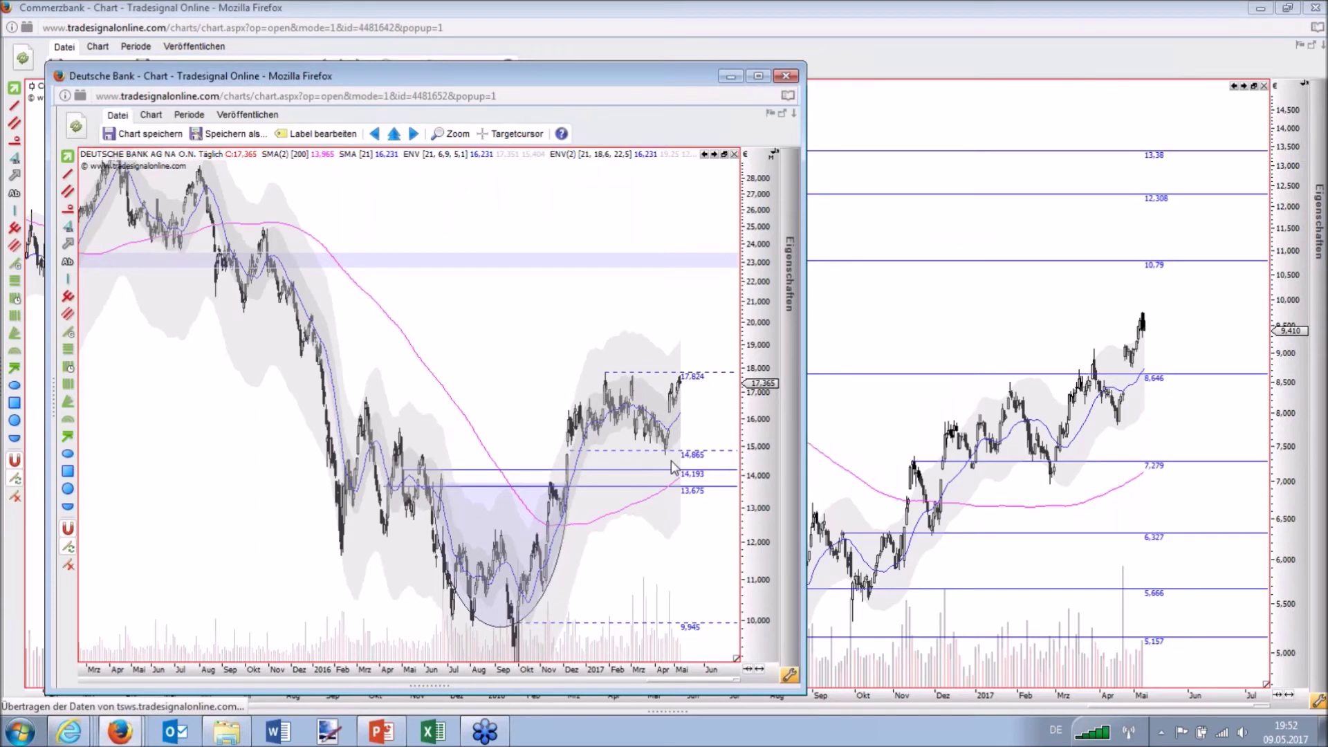
middle_click(706, 403)
left_click_drag(708, 374, 707, 373)
left_click_drag(711, 423, 711, 423)
mouse_move(1143, 334)
left_click_drag(660, 77, 176, 0)
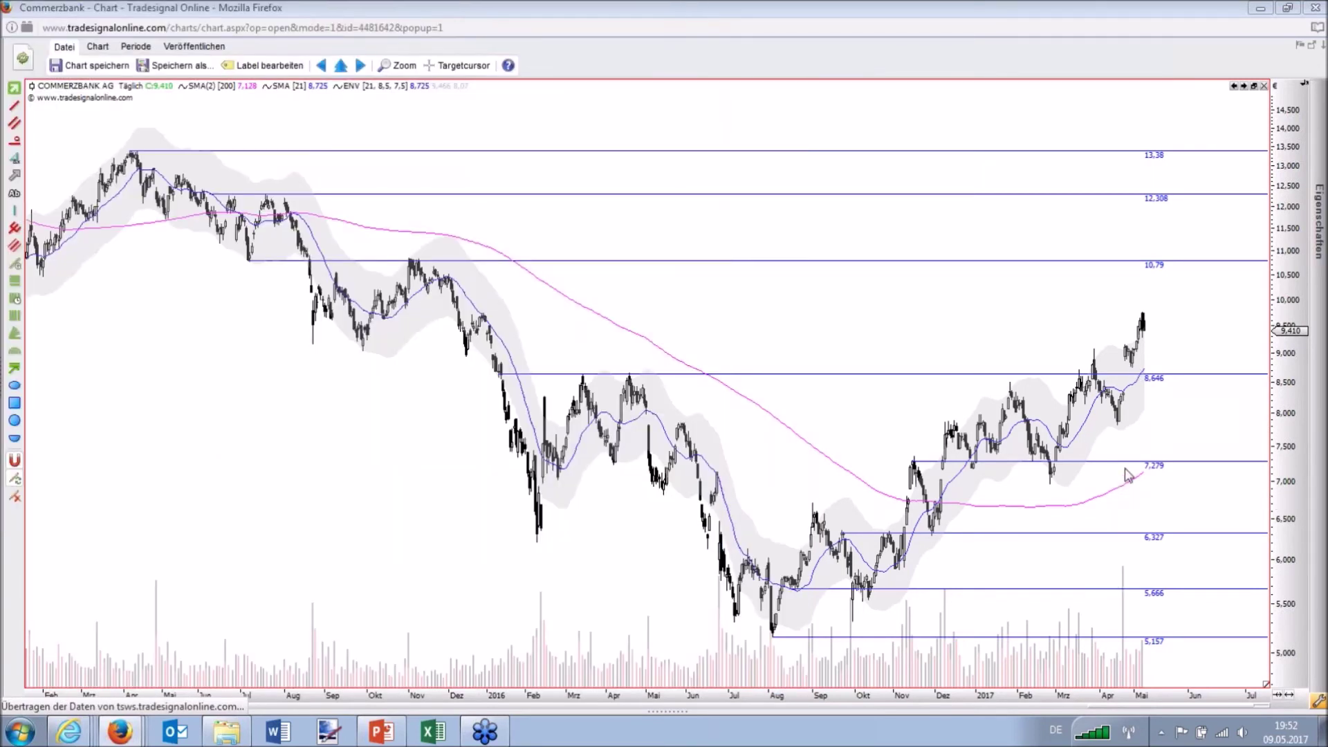
- Draw a parallel trend channel on Commerzbank from the September 2016 high, widen it down to the lows and extend it into the future
mouse_move(1128, 438)
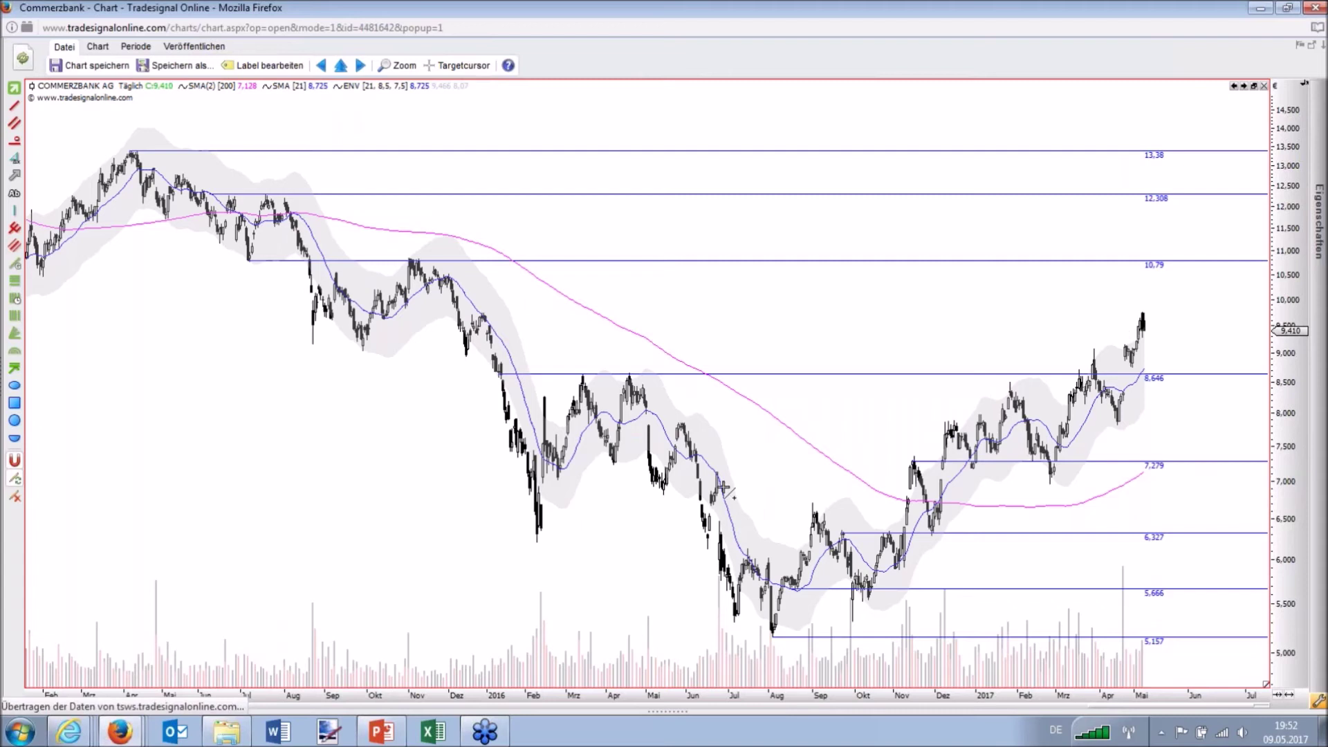
left_click_drag(816, 512, 1128, 290)
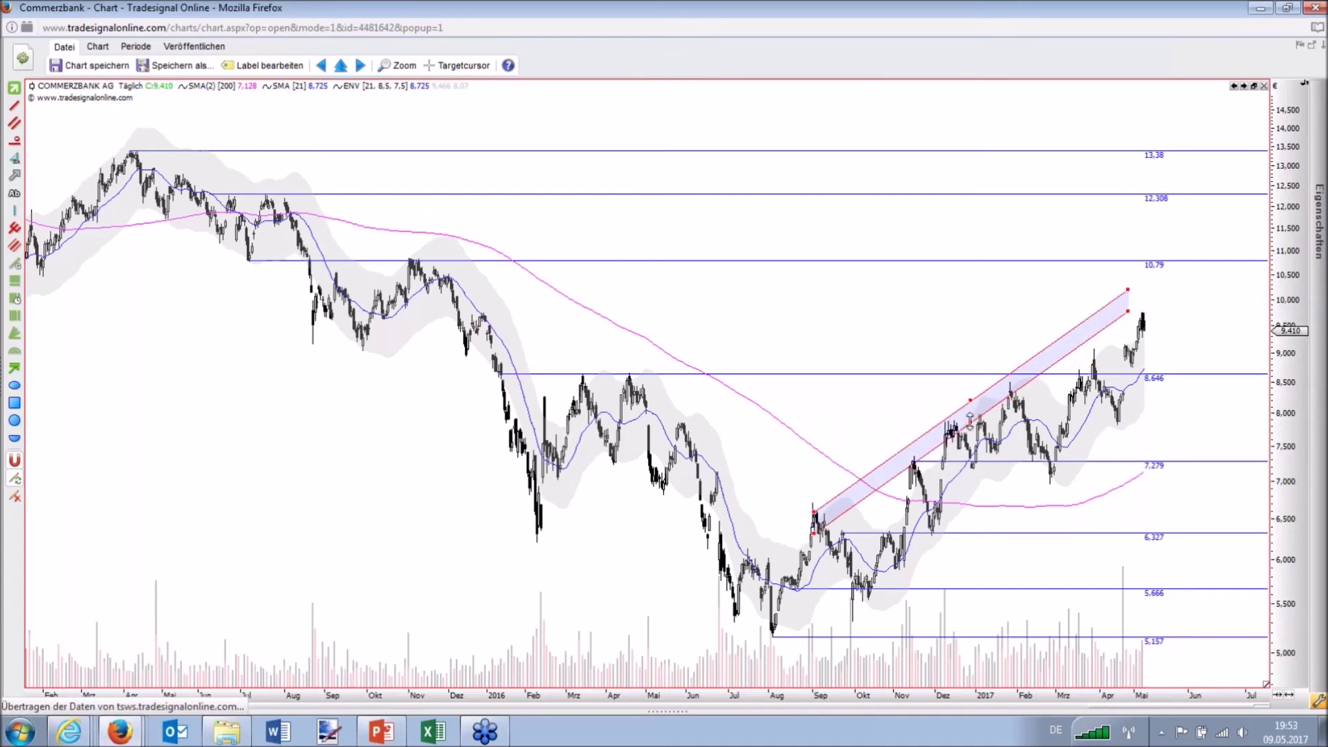
left_click_drag(971, 421, 954, 535)
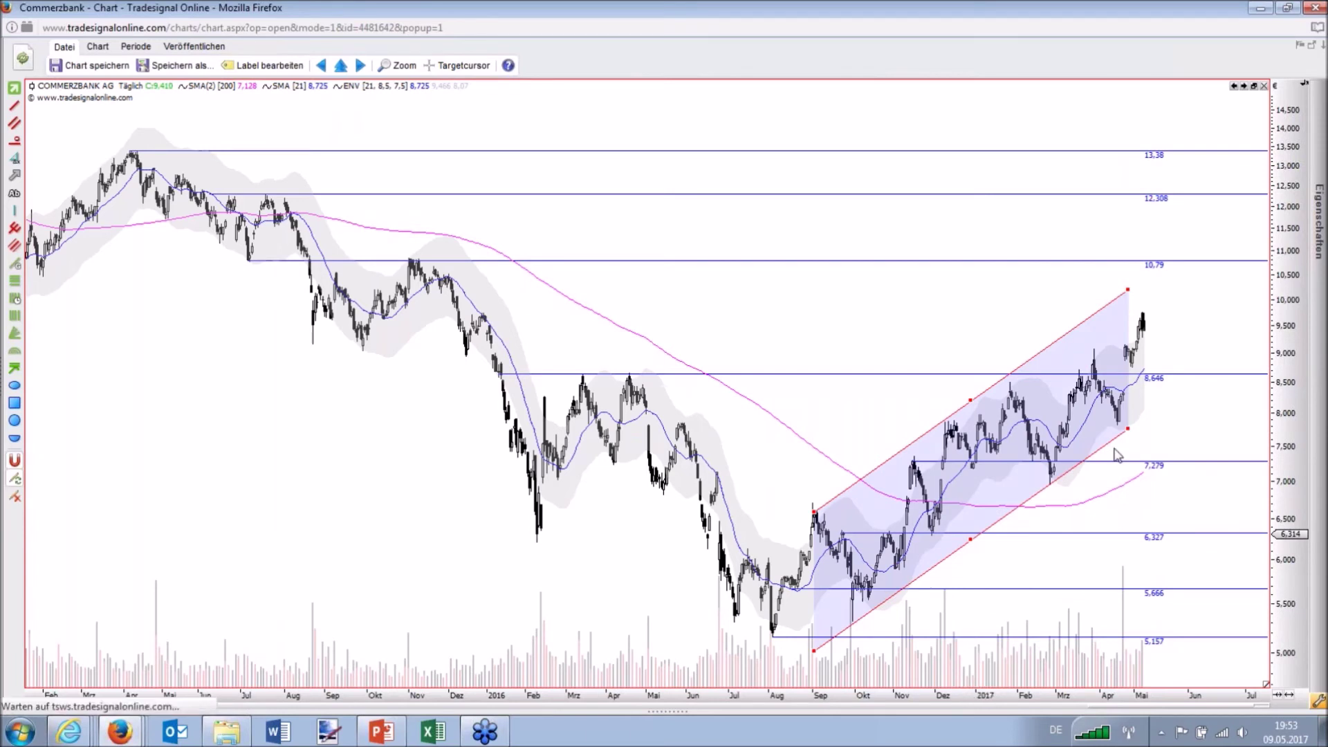
double_click(1127, 429)
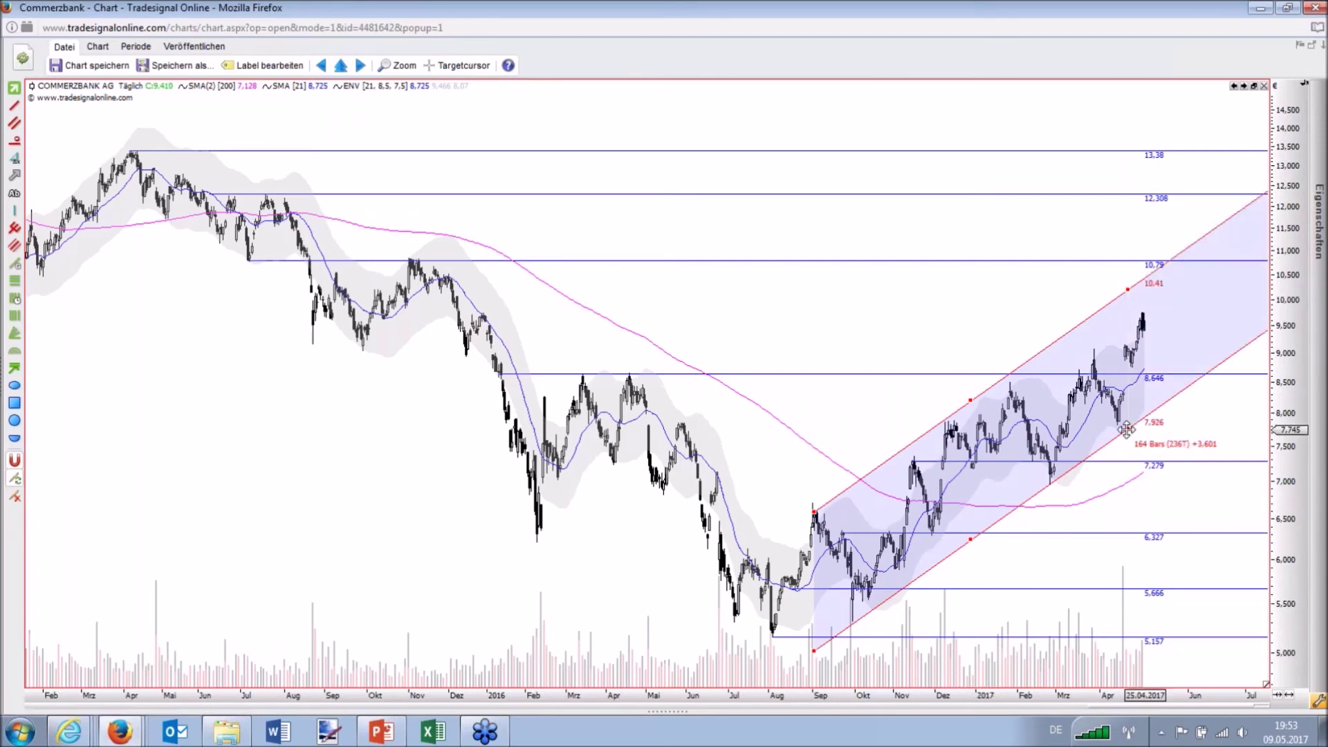
- Fine-tune the Commerzbank channel so its upper line follows the highs since September 2016 and its lower line the October and February lows
left_click(1018, 311)
left_click_drag(893, 461, 890, 452)
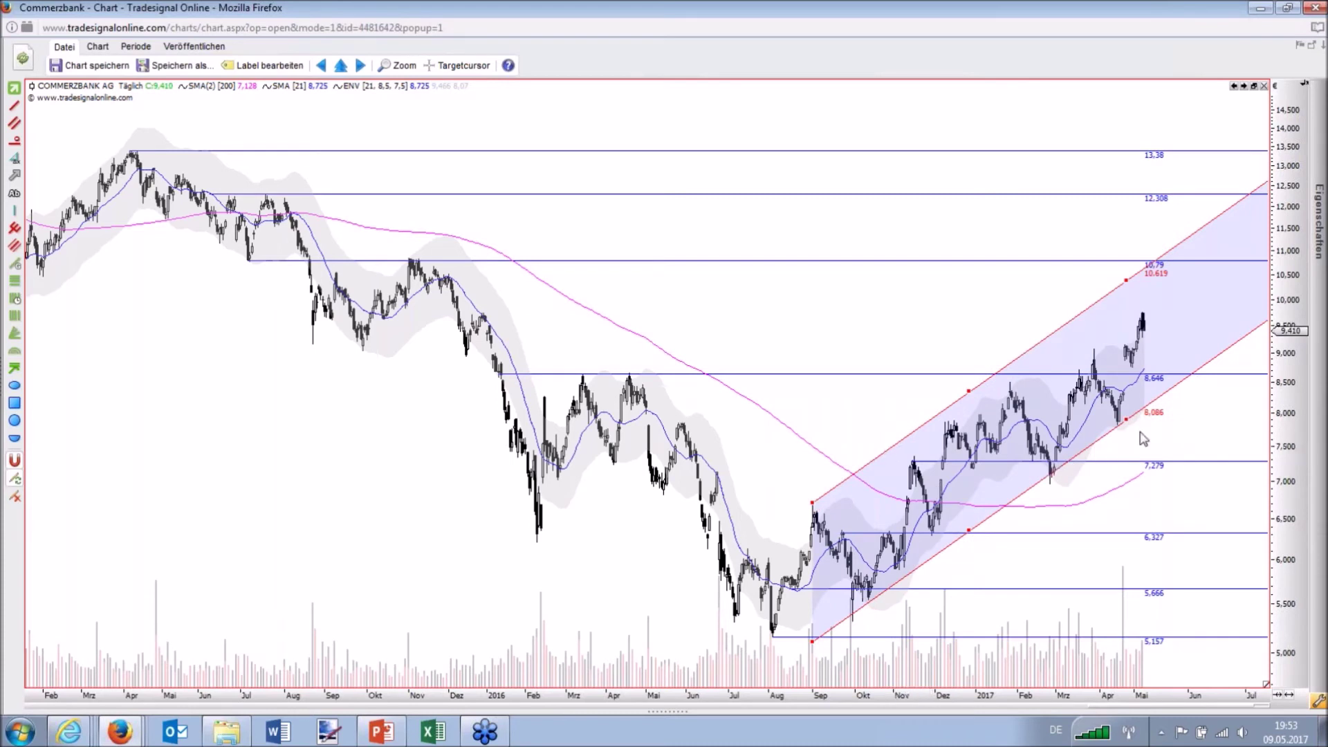
left_click_drag(1126, 419, 1127, 434)
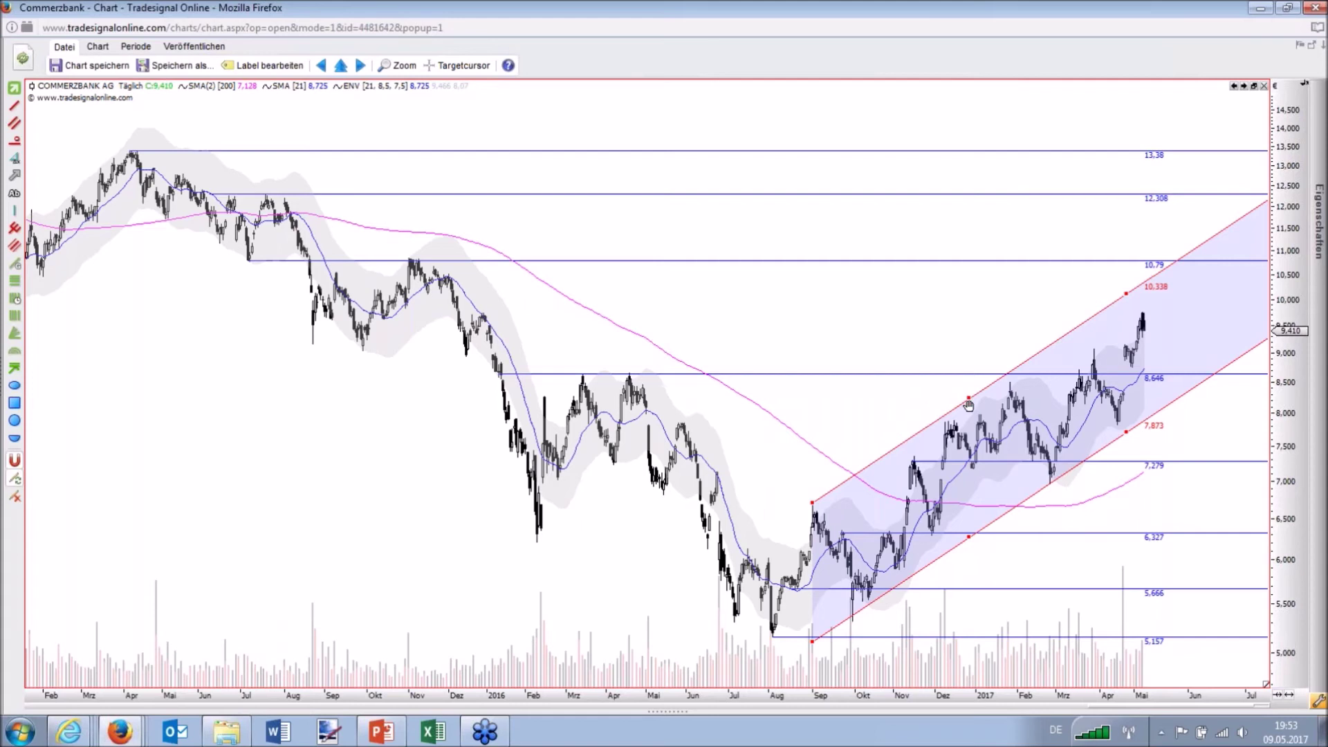
left_click_drag(969, 398, 970, 412)
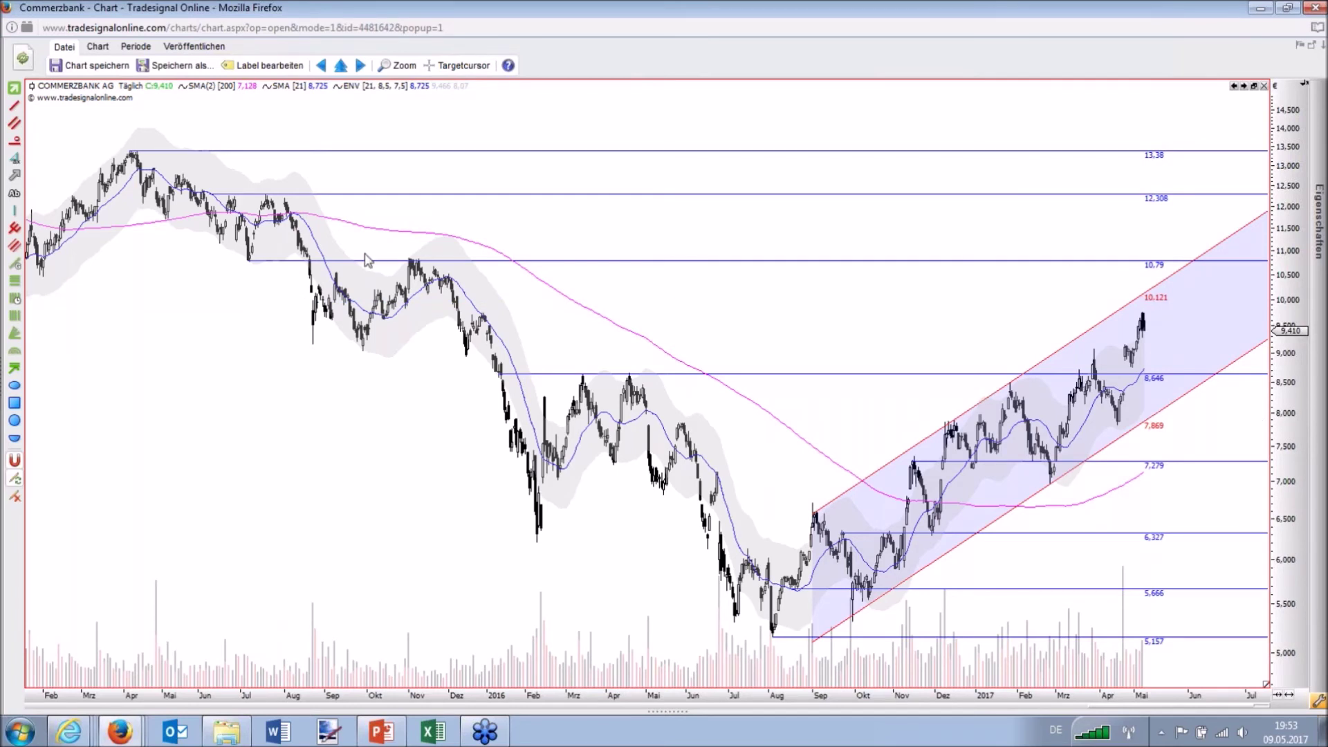
- Examine Commerzbank's percentage distance from its 21-day average against earlier extremes, and return to the price chart alone
left_click_drag(896, 702, 925, 702)
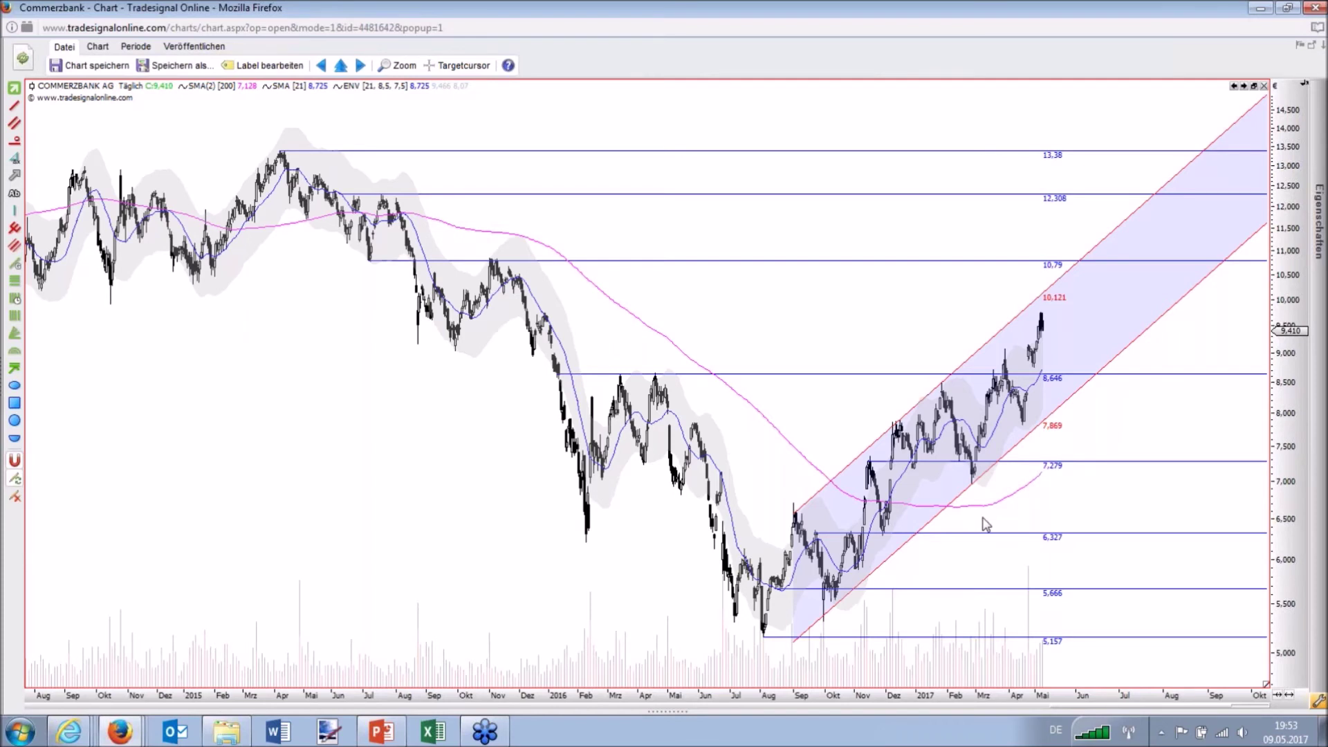
mouse_move(1043, 400)
double_click(1002, 560)
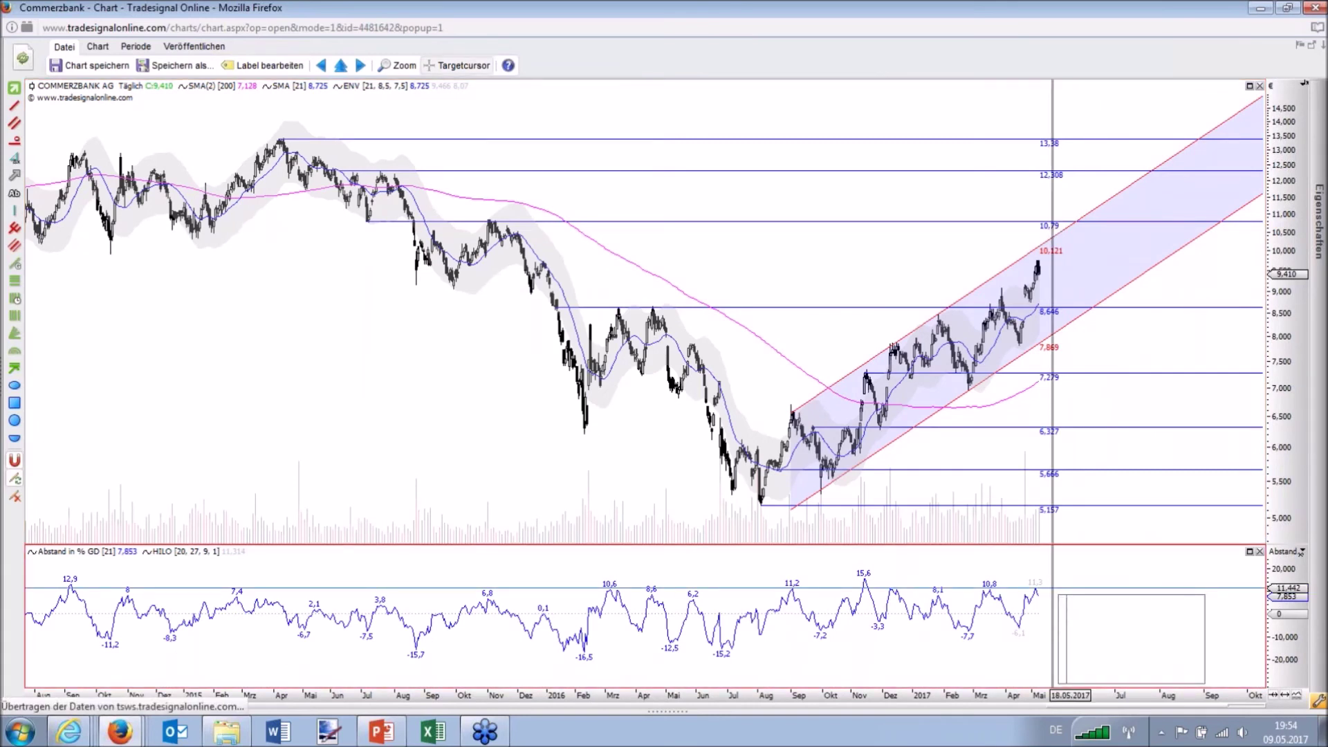
left_click(1109, 359)
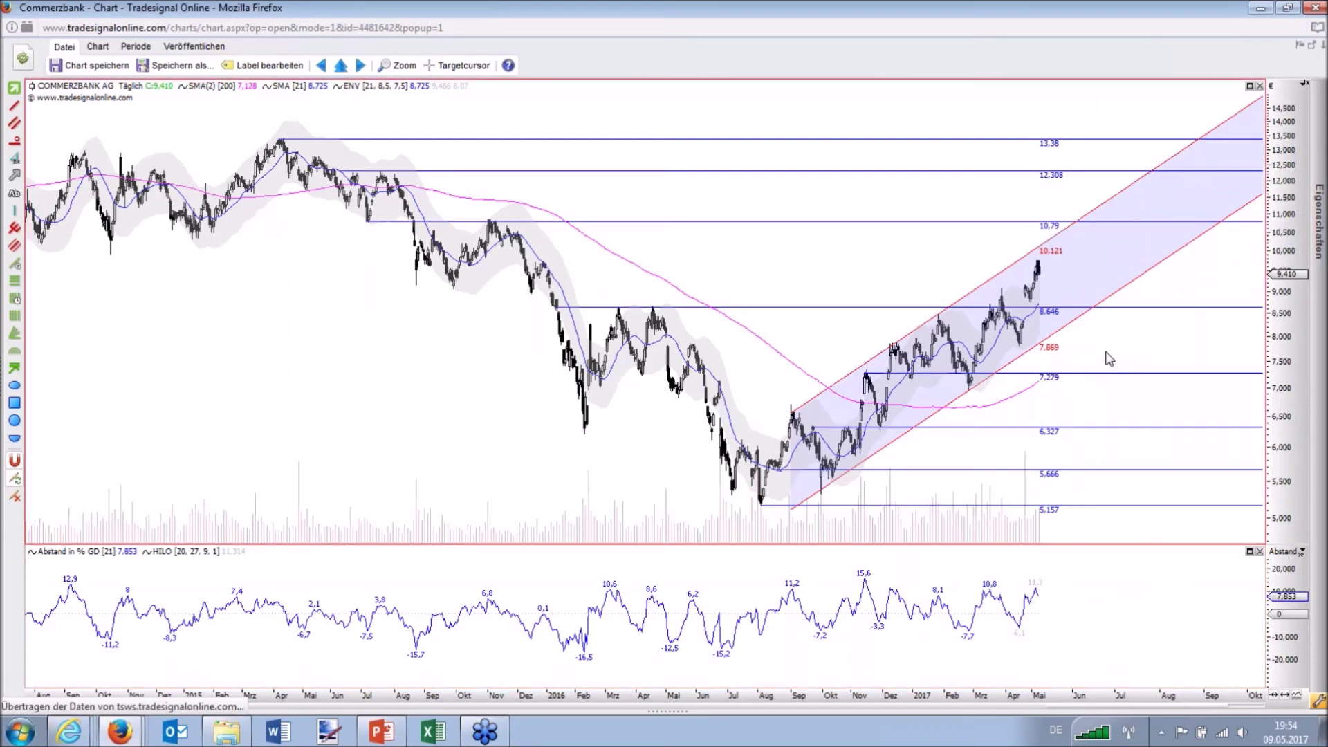
double_click(1110, 358)
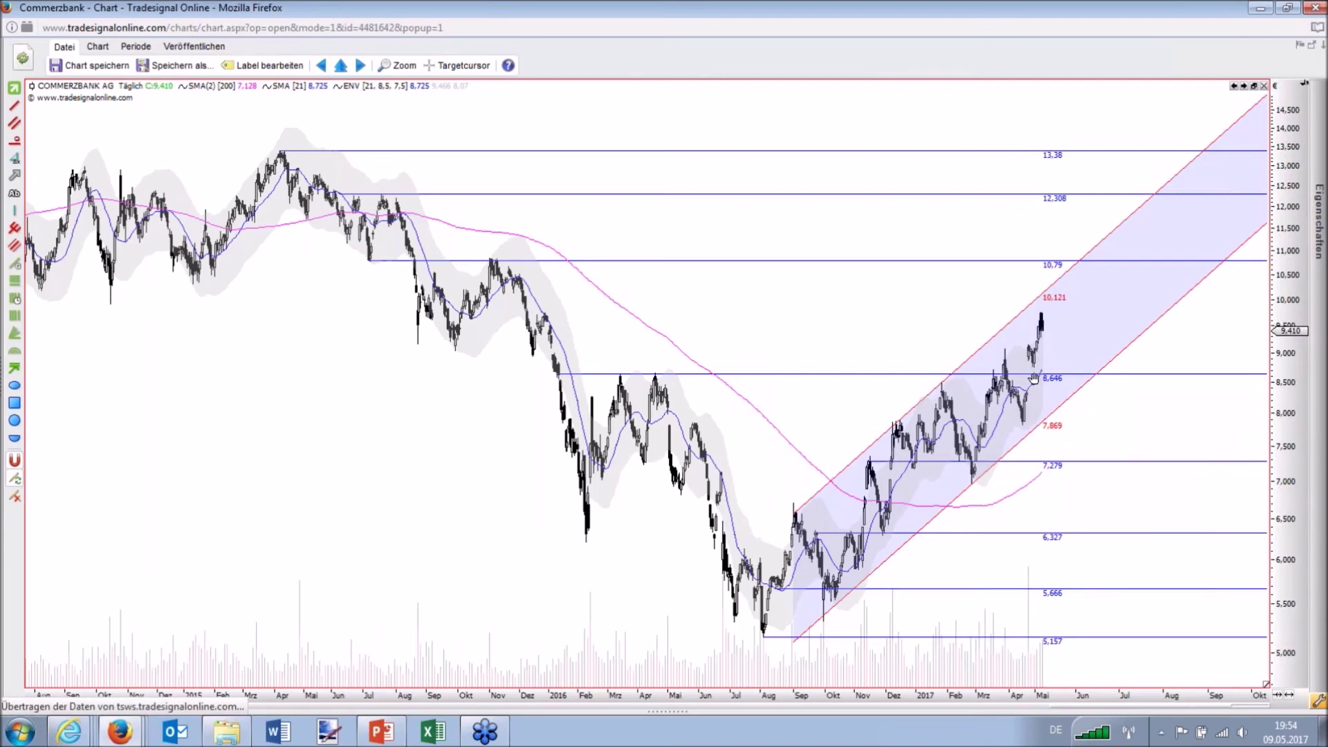
left_click(1066, 403)
mouse_move(1068, 402)
left_mouse_down()
mouse_move(1057, 414)
mouse_move(1062, 398)
left_mouse_up()
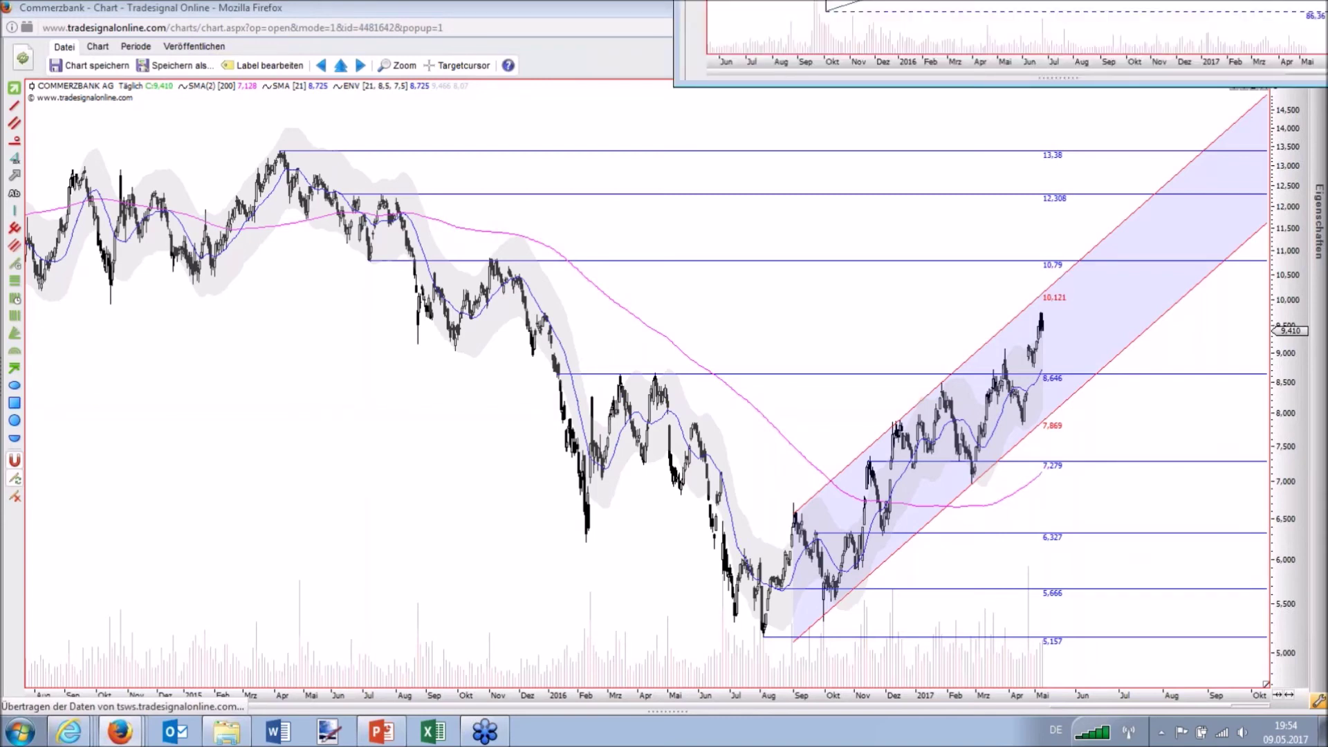
- Bring up the Volkswagen chart at full size and display its prices as candlesticks
left_click_drag(760, 0, 401, 80)
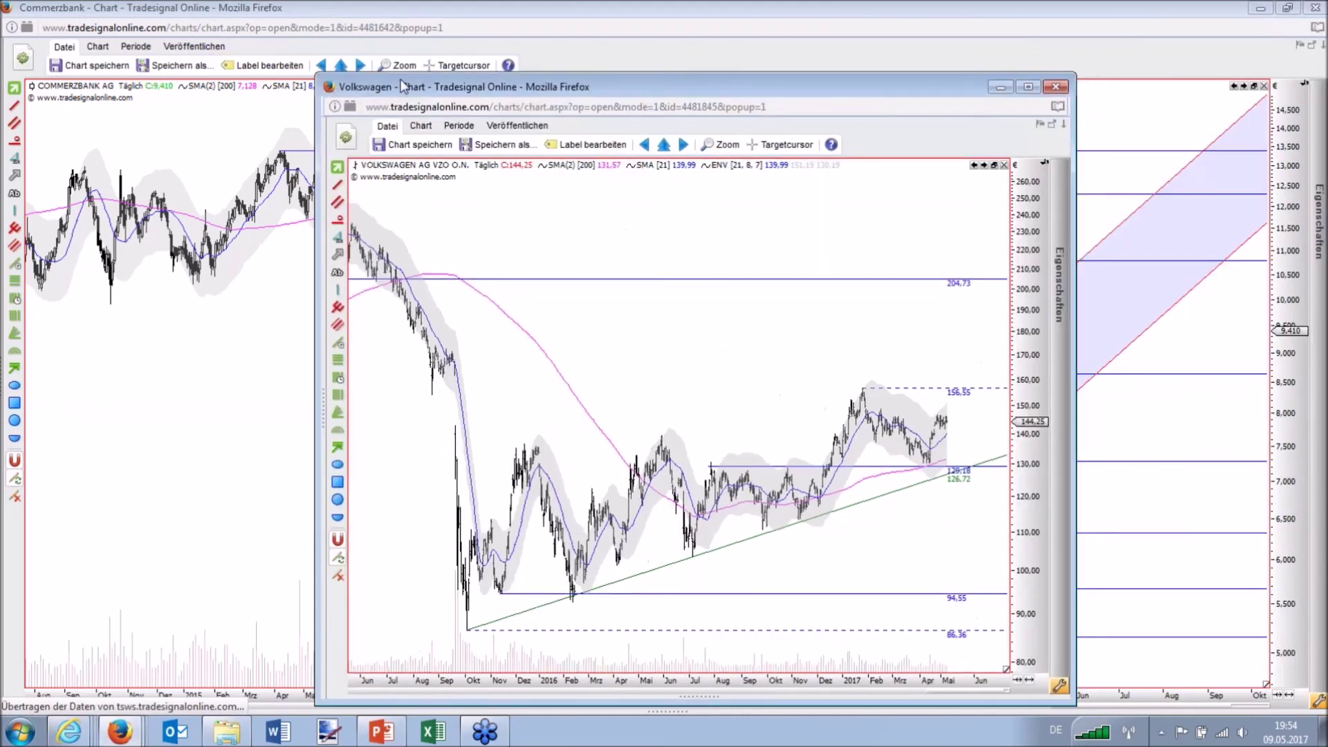
double_click(400, 80)
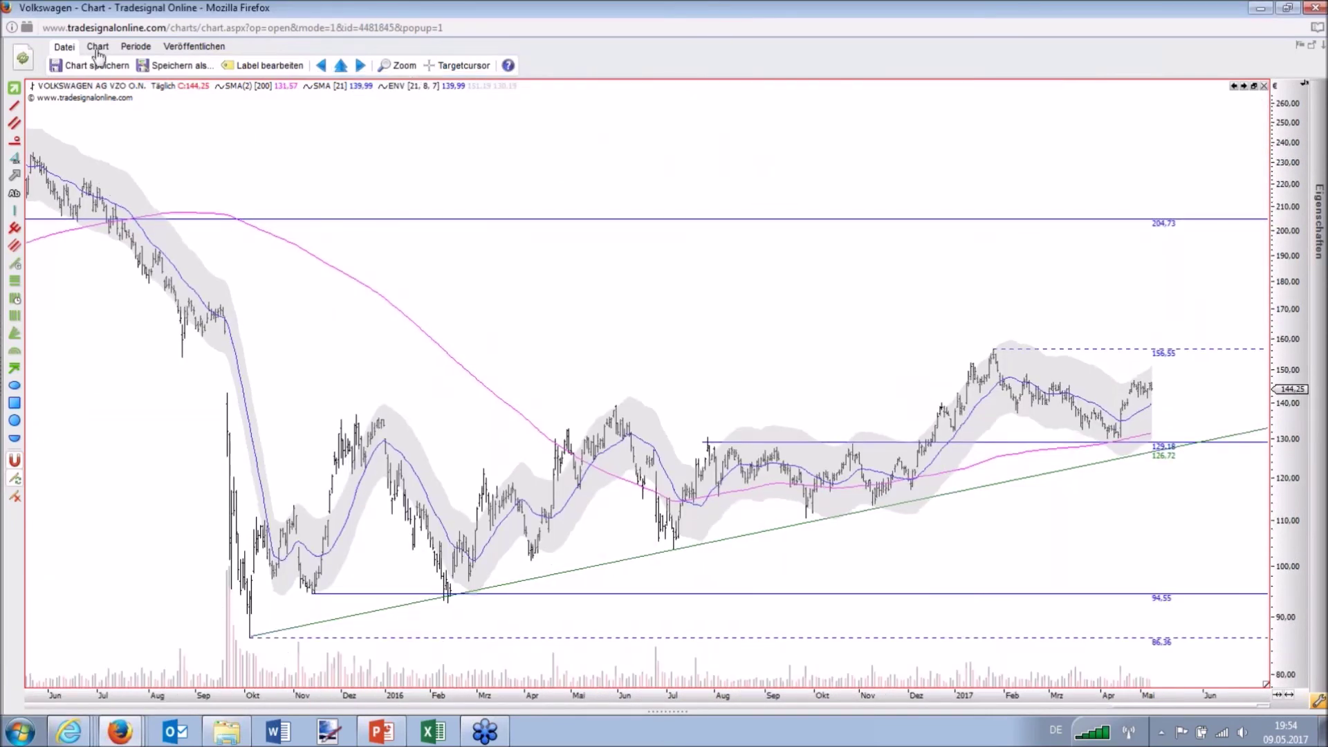
left_click(98, 47)
left_click(163, 65)
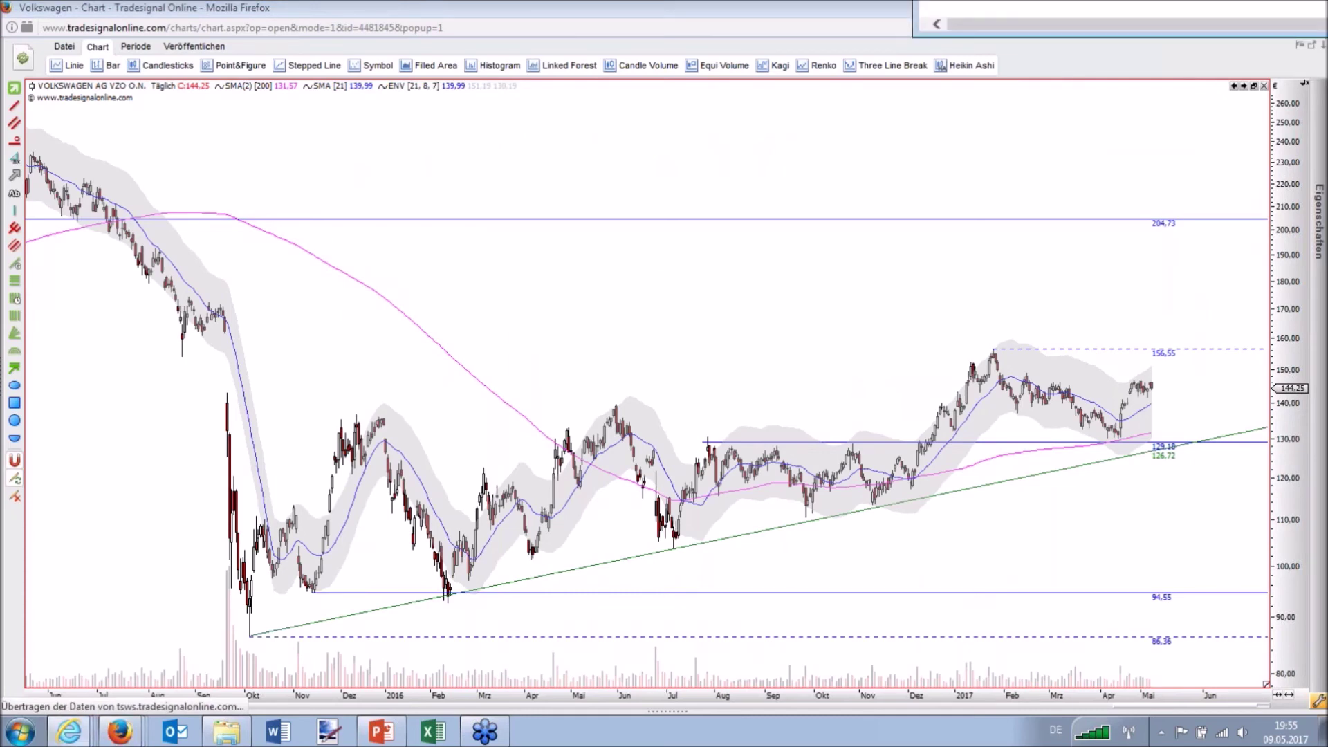
- Review the Börsen-Zeitung consensus table of earnings per share and P/E ratios for the DAX companies
left_click_drag(1292, 0, 403, 0)
left_click(407, 32)
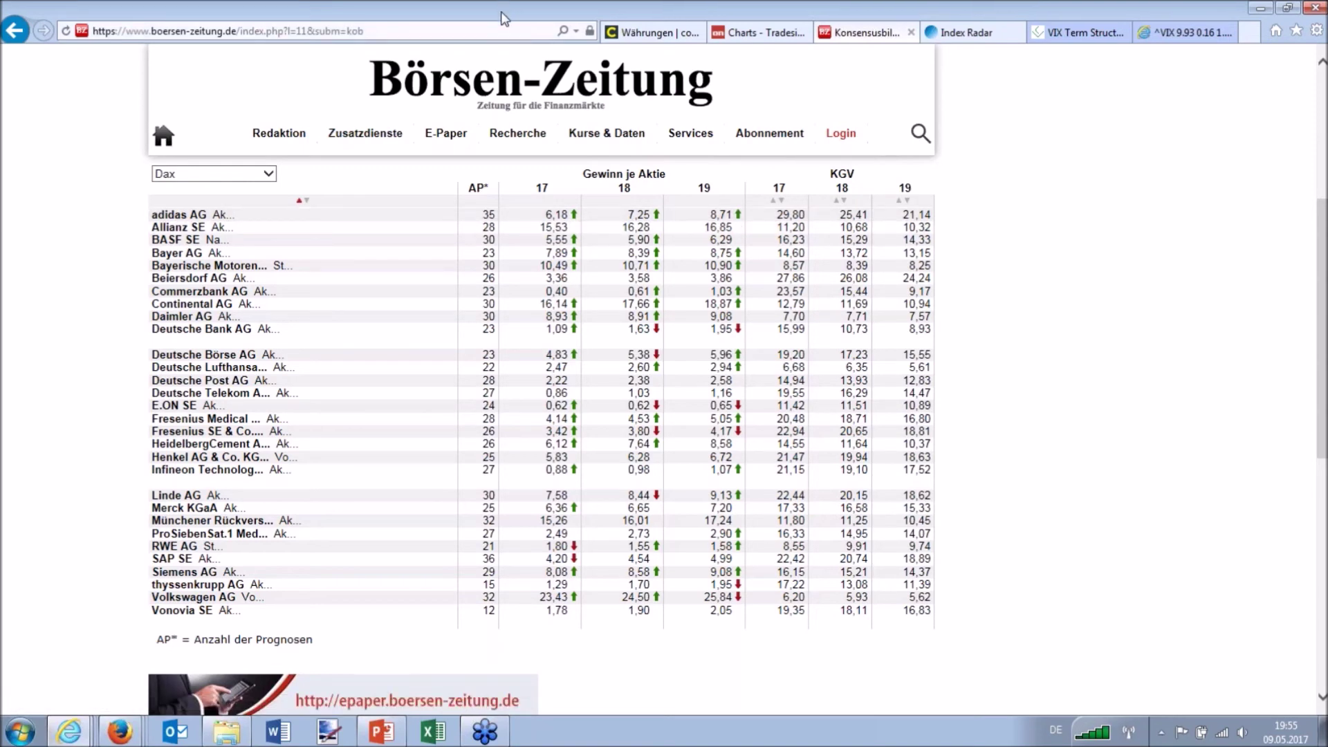
left_click_drag(502, 13, 514, 2)
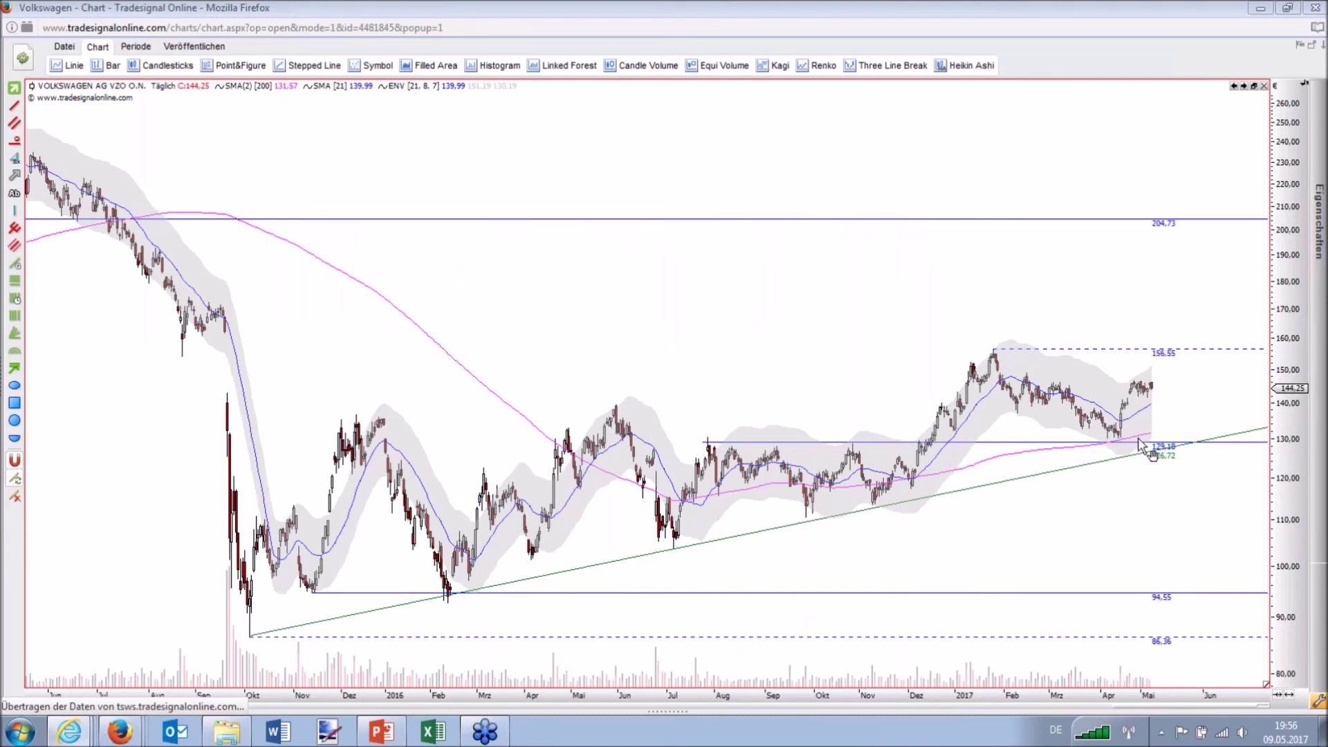
- Mark Volkswagen's support area around the 129.18 level and the 200-day average with a rectangle spanning May 2017
mouse_move(1078, 434)
left_click_drag(989, 696, 905, 719)
right_click(905, 719)
left_click(1081, 98)
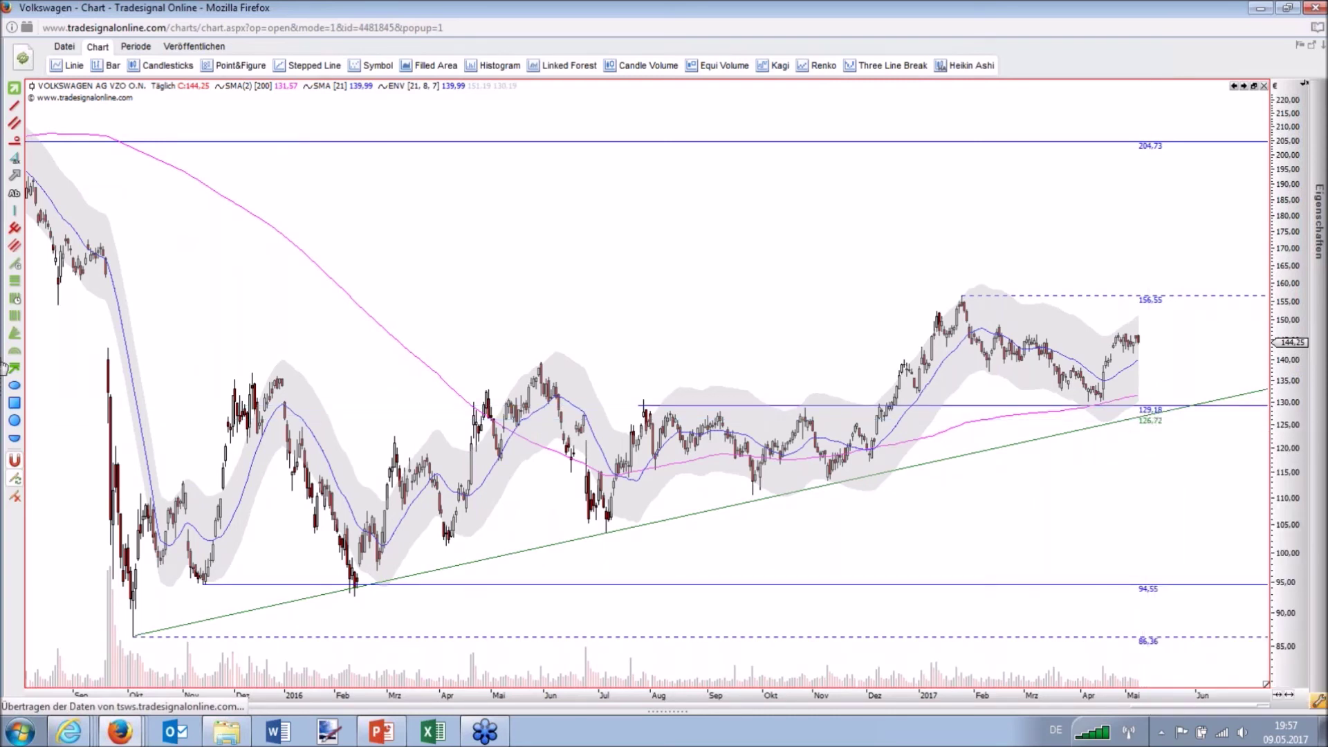
left_click_drag(1137, 396, 1198, 410)
left_click(1198, 417)
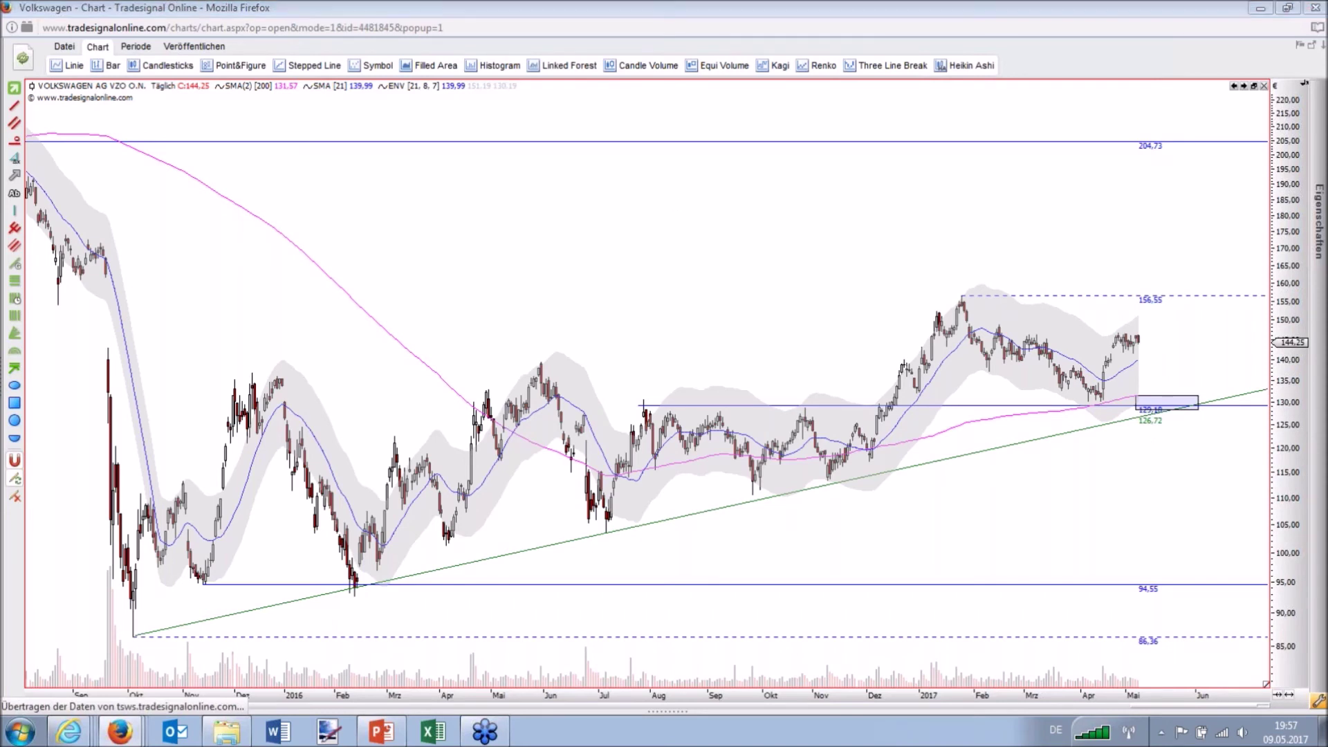
- Open the K+S chart at full size, examine the price levels between 20.361 and 27.249, and close it
left_click_drag(682, 96, 311, 0)
left_click_drag(790, 2, 796, 90)
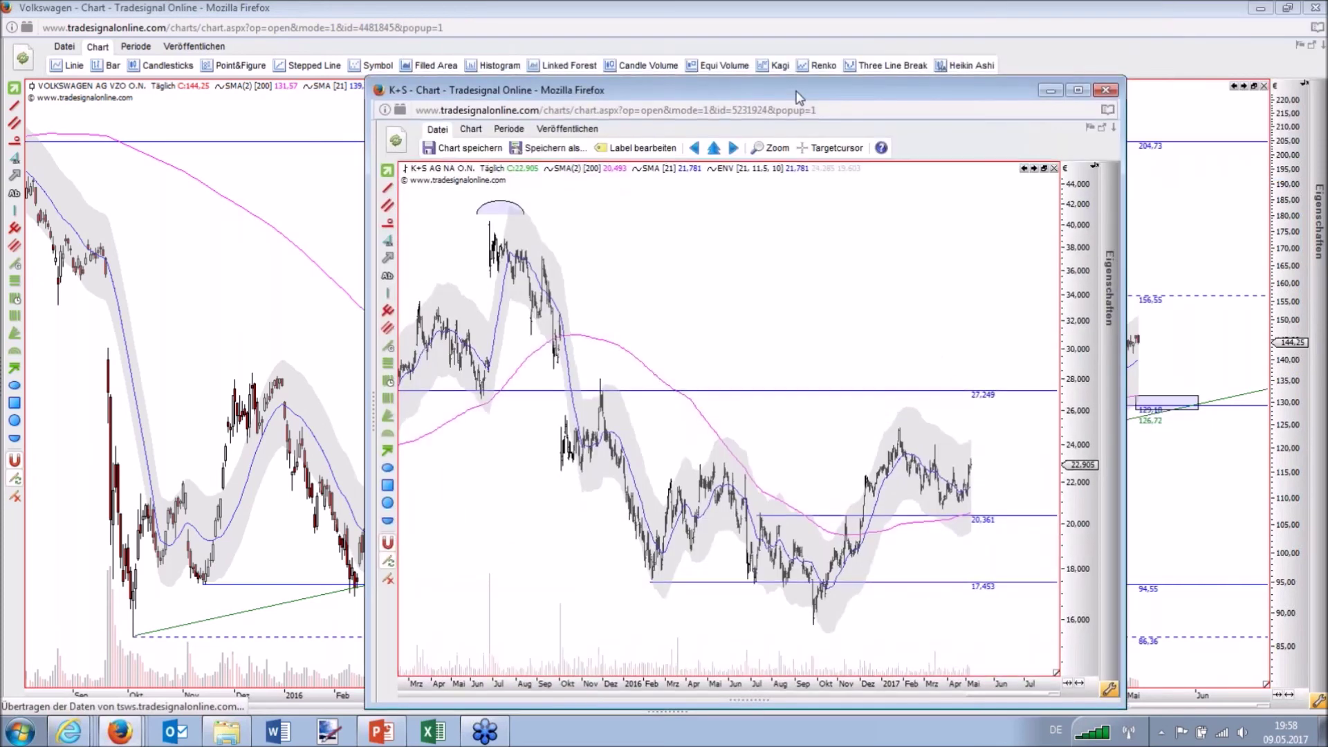
double_click(796, 91)
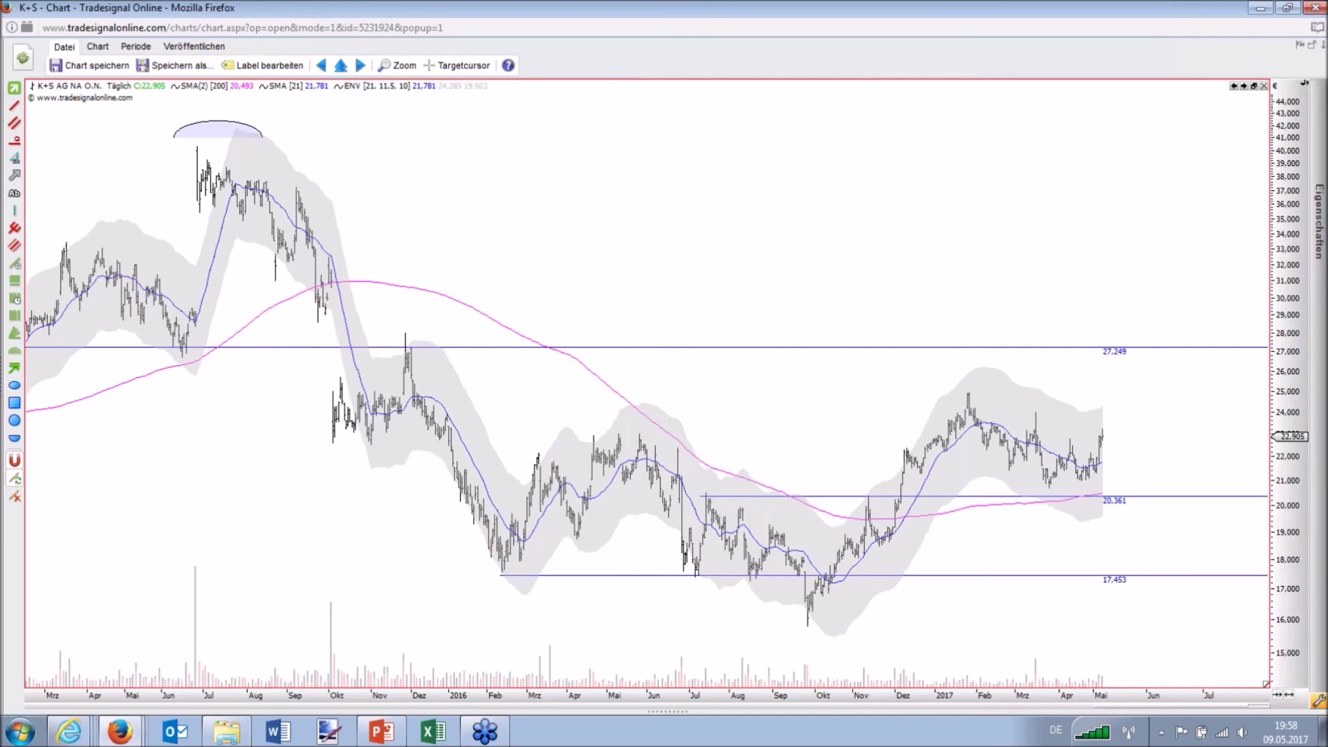
middle_click(1127, 500)
left_click_drag(1125, 490, 1121, 484)
left_click_drag(1114, 406, 1118, 407)
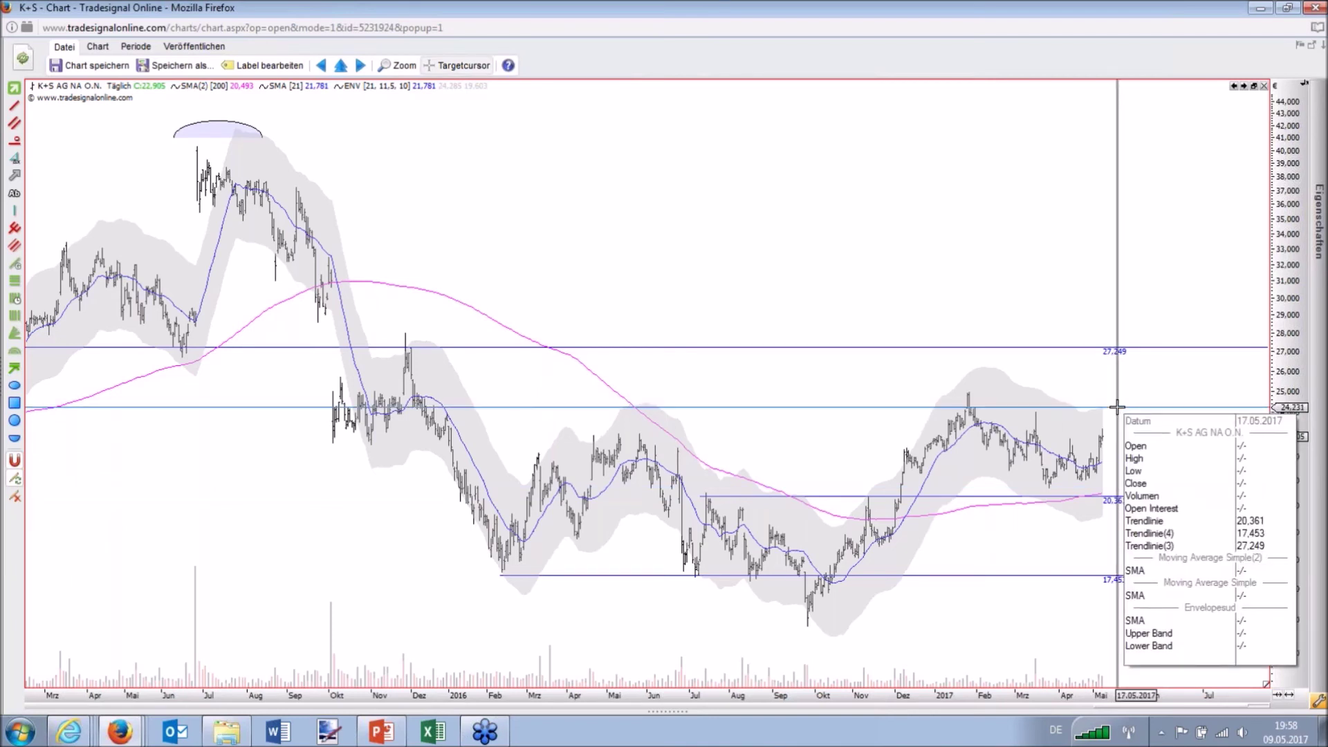
left_click_drag(1117, 407, 1118, 374)
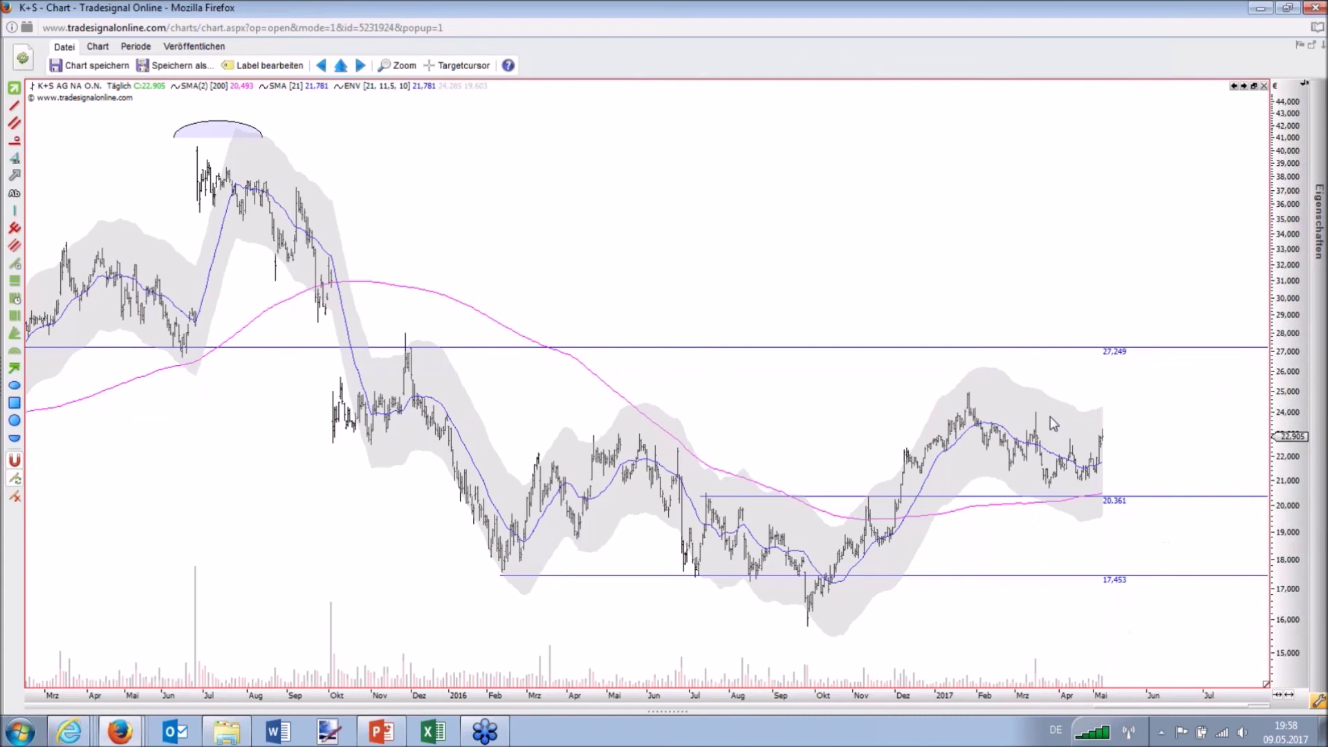
left_click(1314, 8)
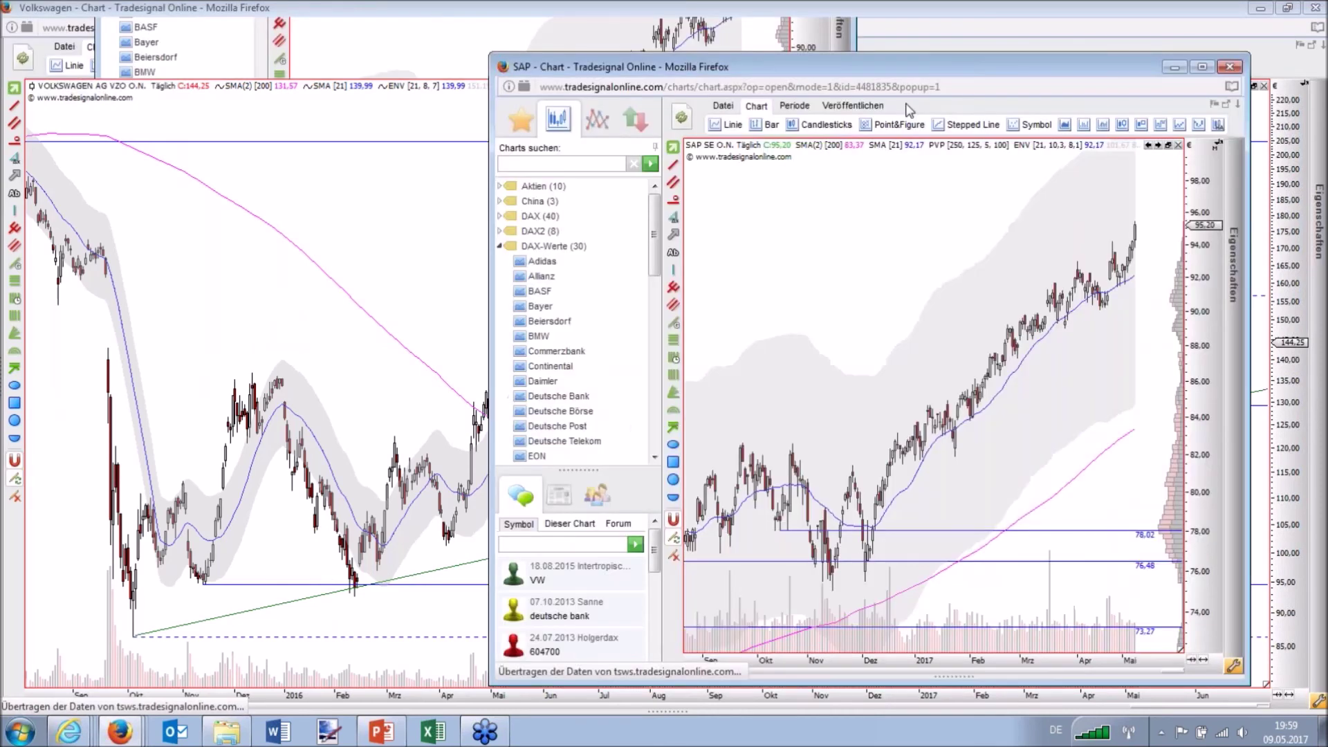
- Bring up the SAP chart at full size without the chart list, showing its history back to February 2016
double_click(574, 64)
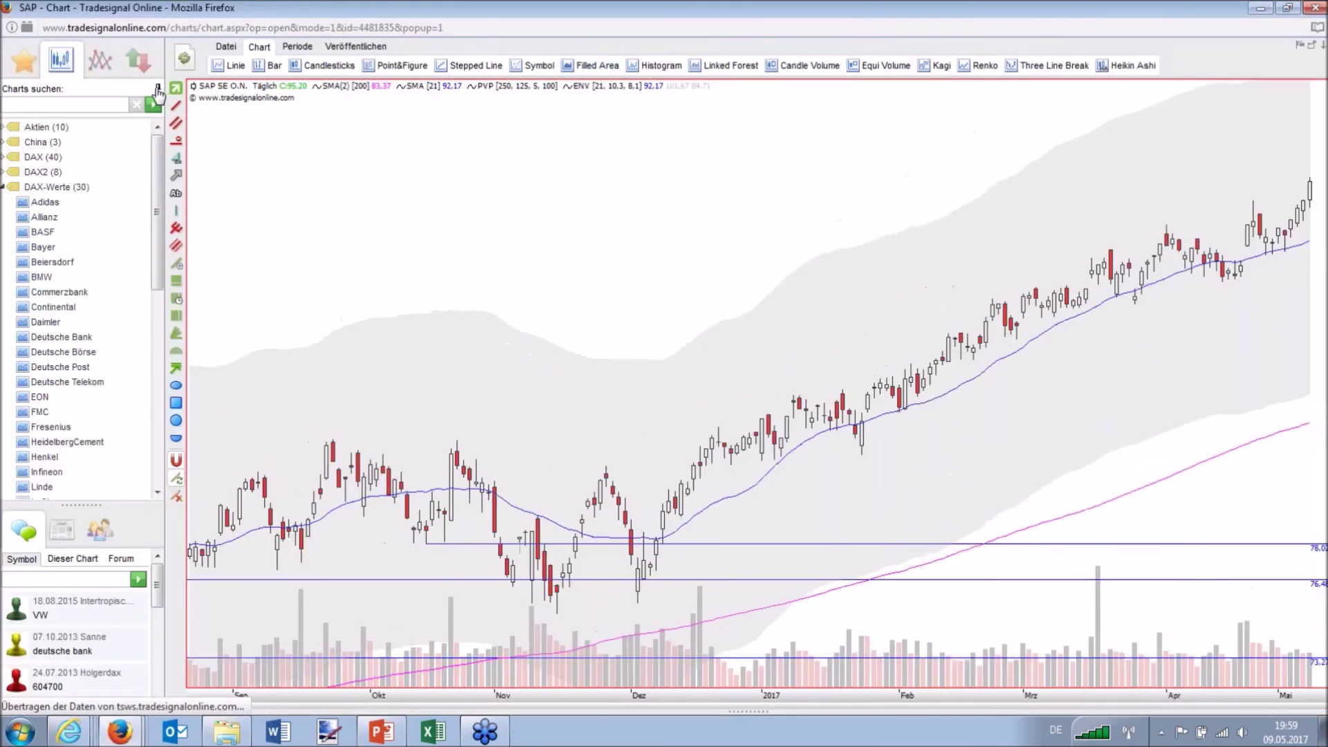
left_click(158, 90)
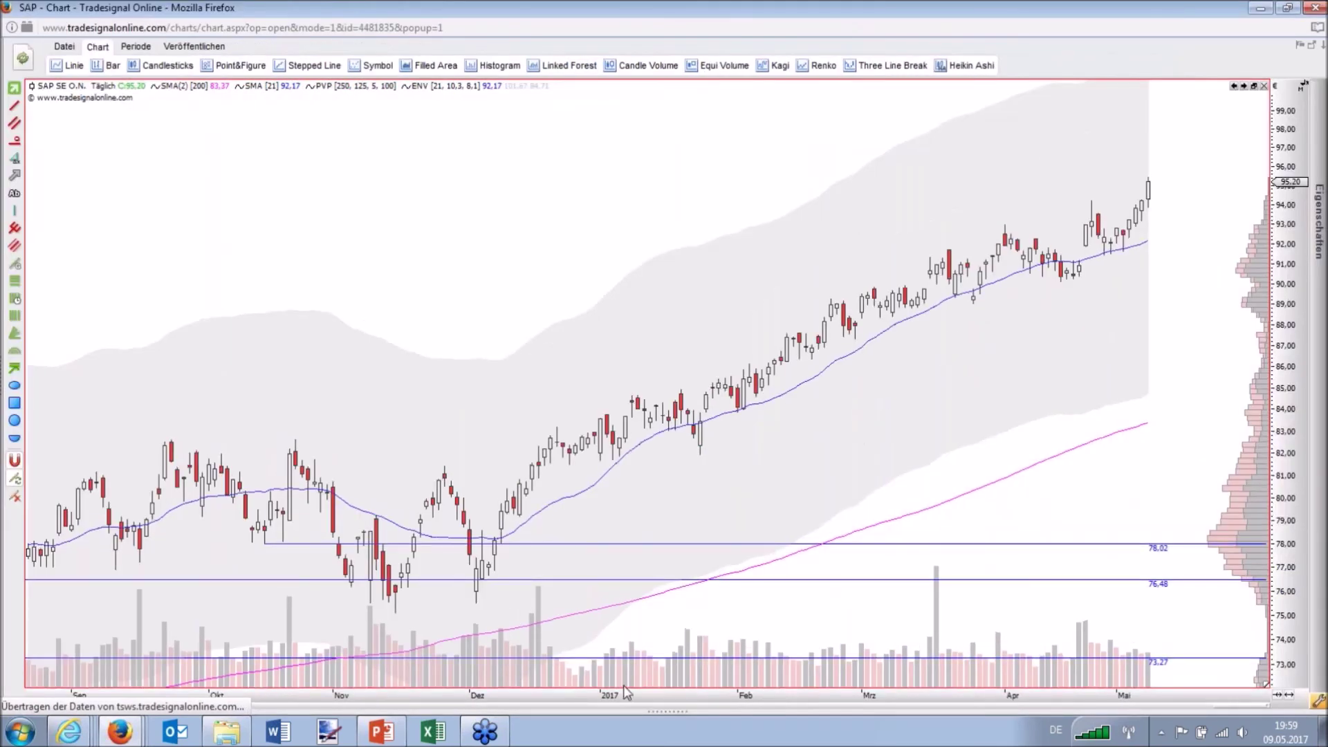
left_click_drag(675, 691, 916, 691)
left_click_drag(1287, 381, 1287, 294)
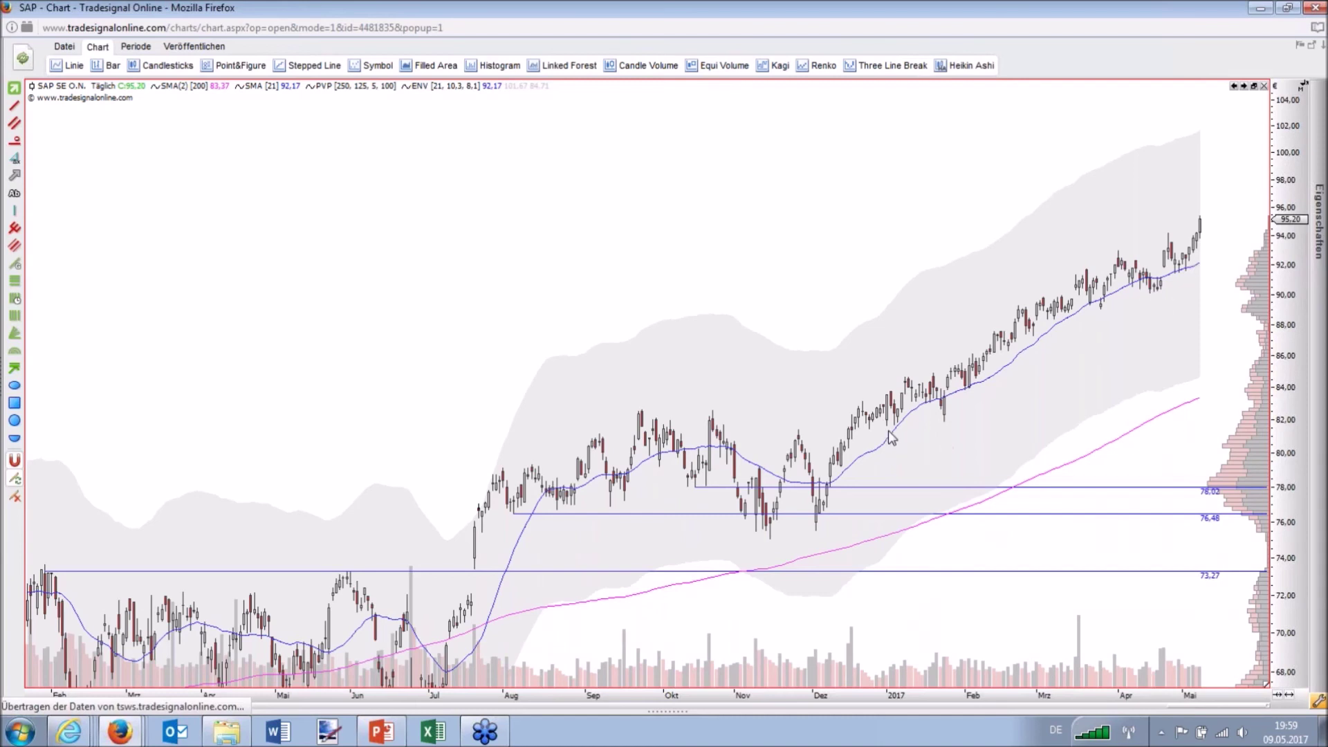
- Draw a rising trend channel on the SAP chart from December 2016 to May 2017, with boundaries at about 97.05 and 92.28
left_click(15, 125)
left_click_drag(859, 409, 1203, 191)
left_click(1211, 204)
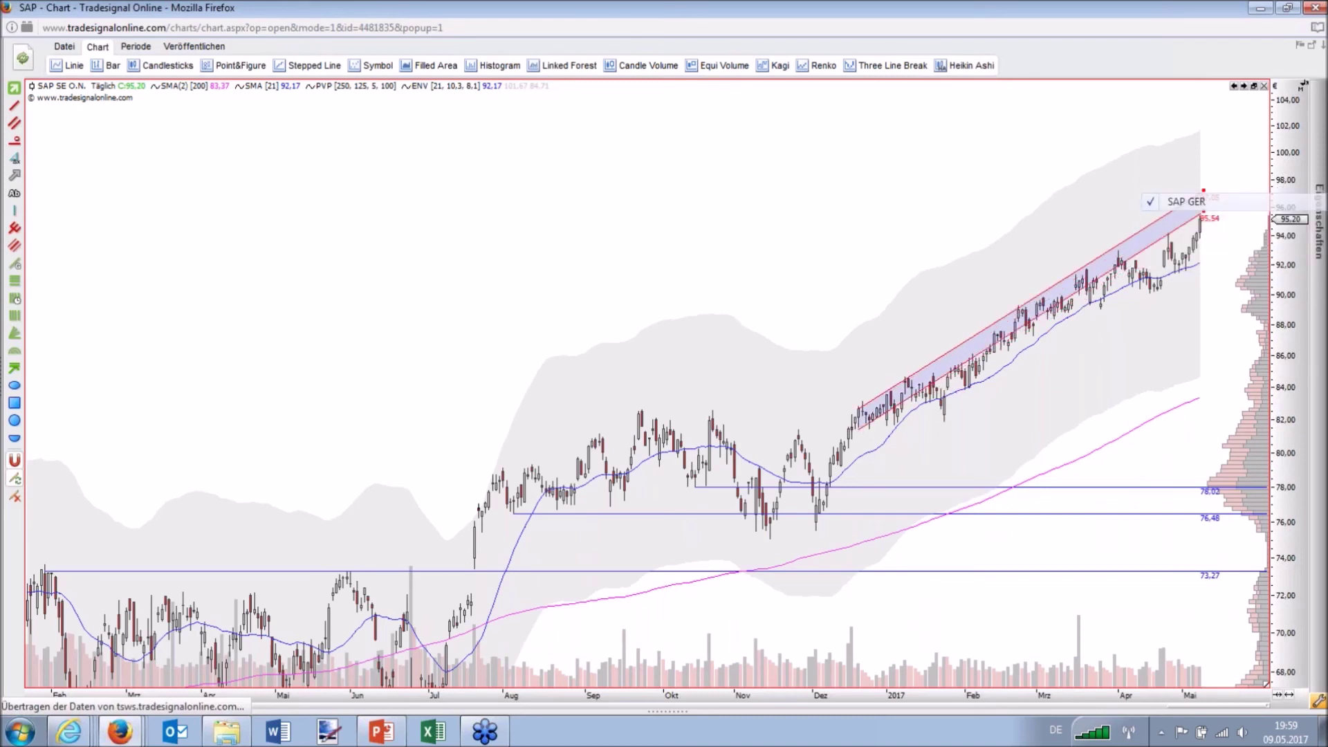
left_click_drag(1030, 315, 1030, 369)
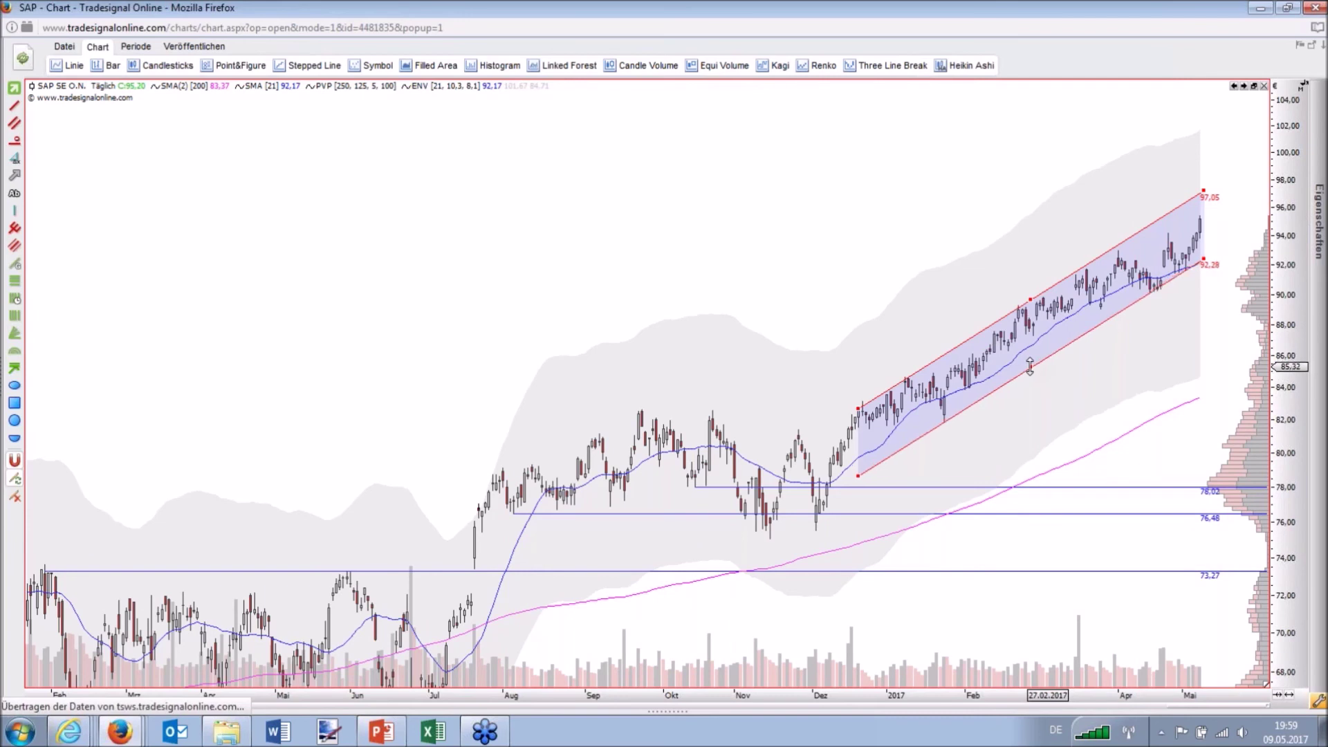
- Extend the SAP trend channel into the future and fine-tune its upper boundary to about 97.29
left_click_drag(972, 706, 789, 708)
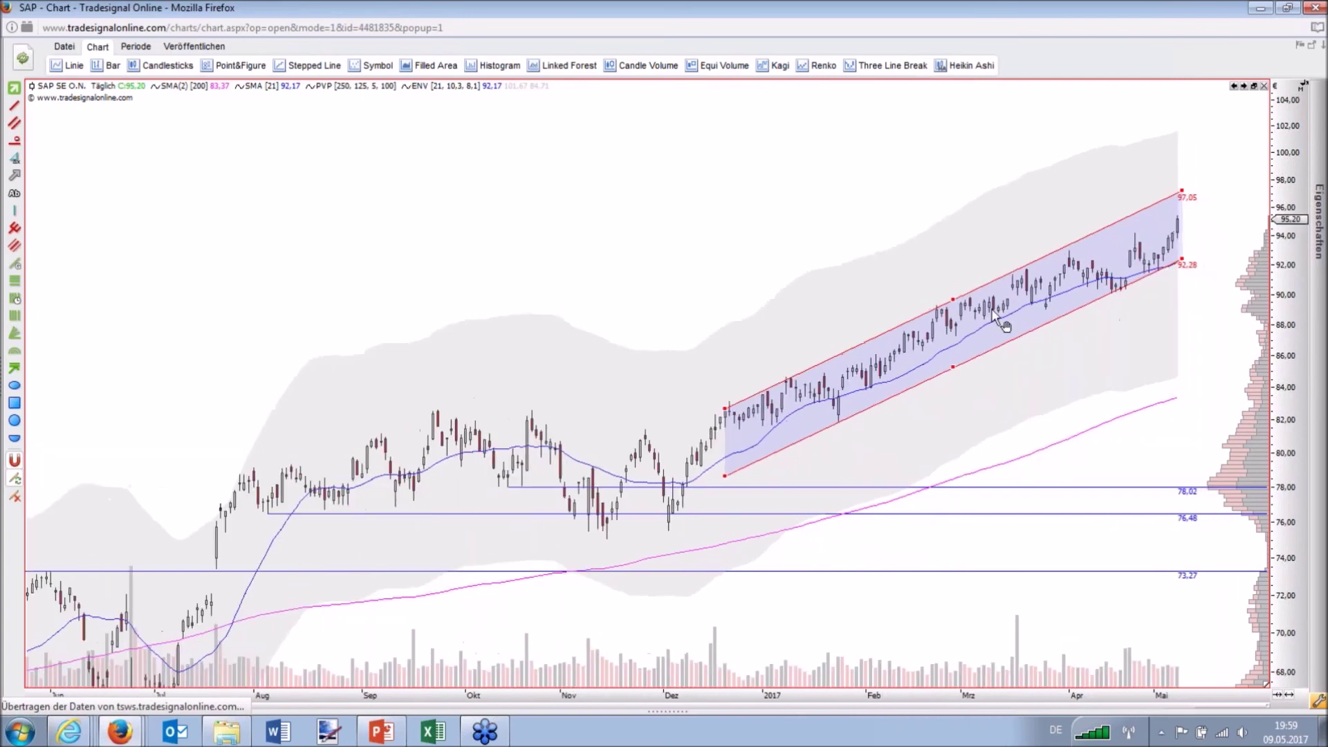
double_click(1184, 190)
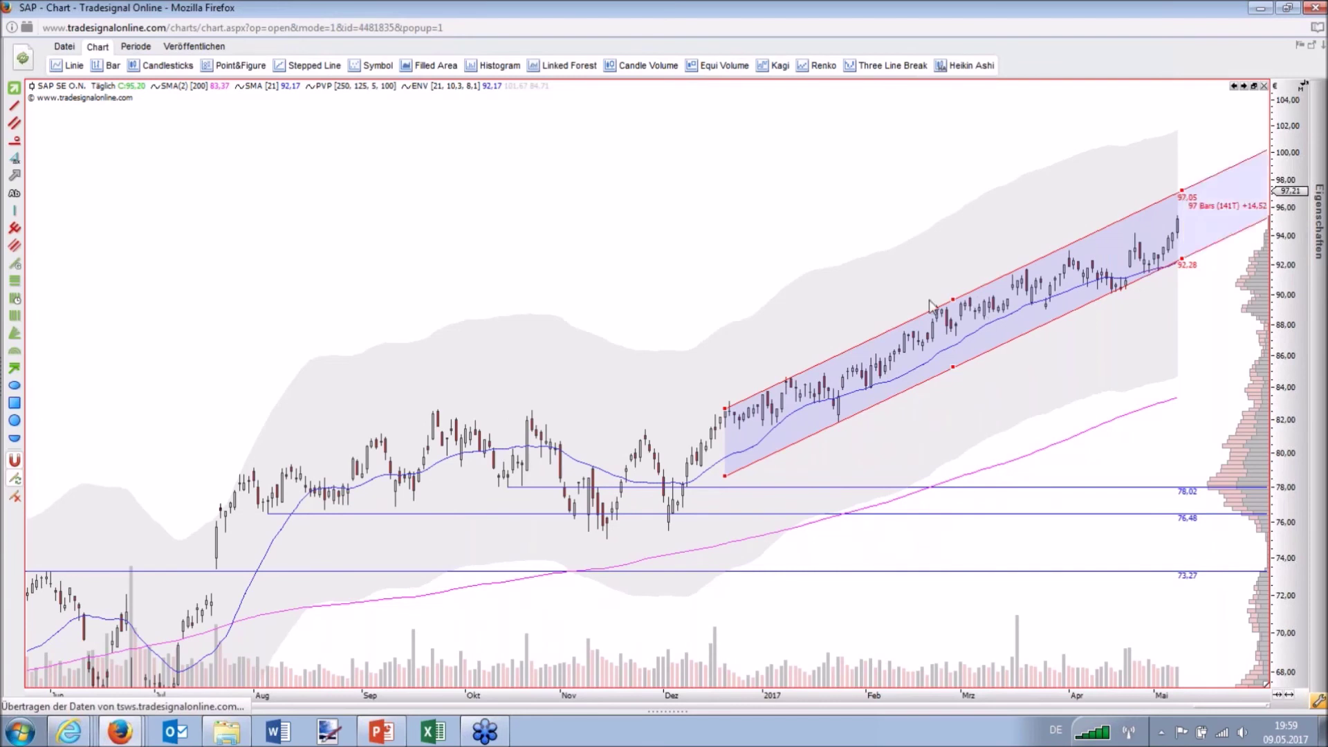
left_click_drag(953, 300, 954, 296)
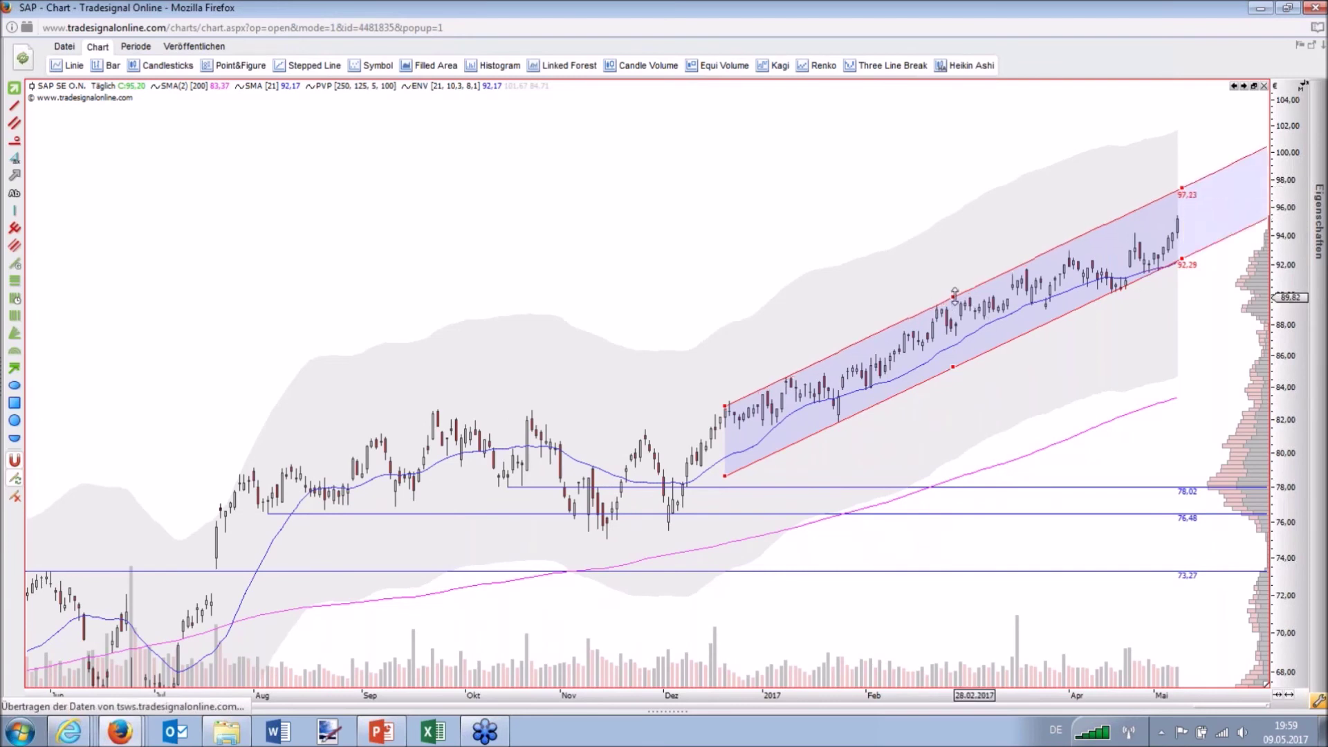
left_click(1212, 308)
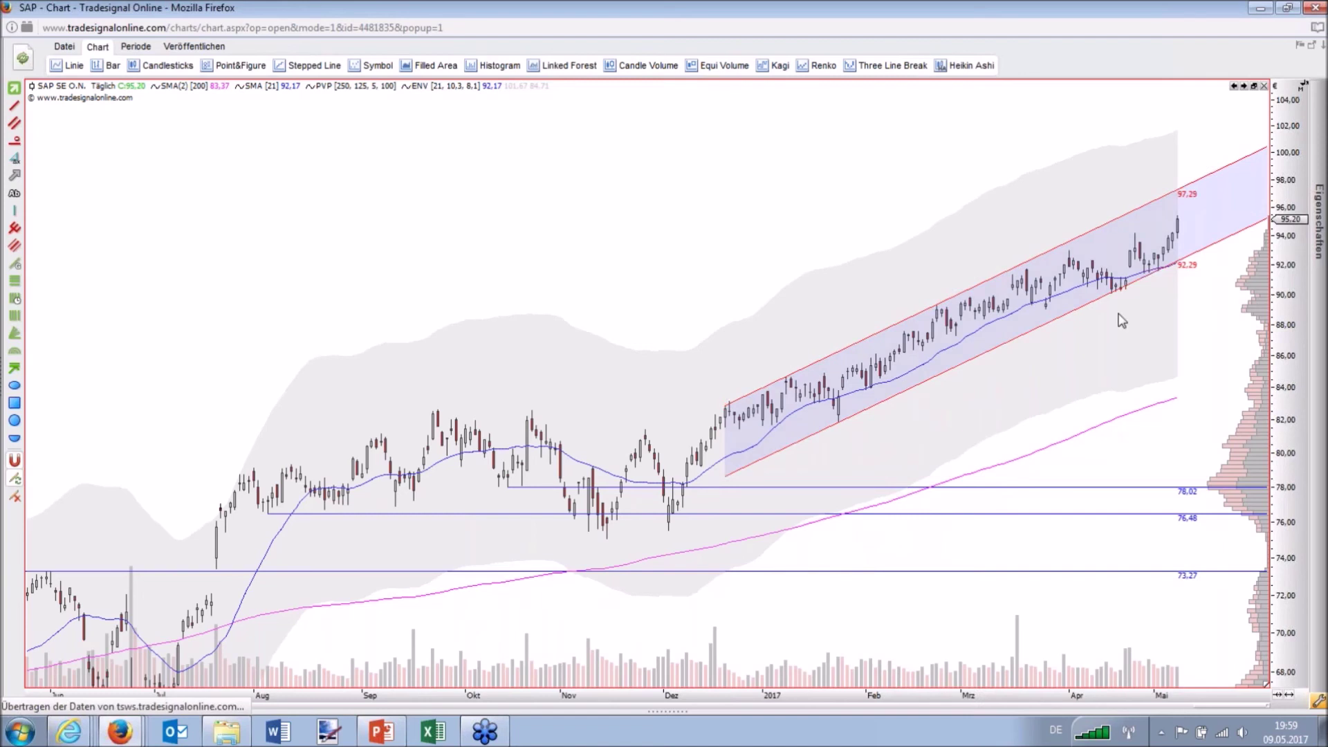
- Examine the SAP chart's levels at the channel's lower and upper boundaries and its trend since early 2016
left_click_drag(1199, 285, 1200, 263)
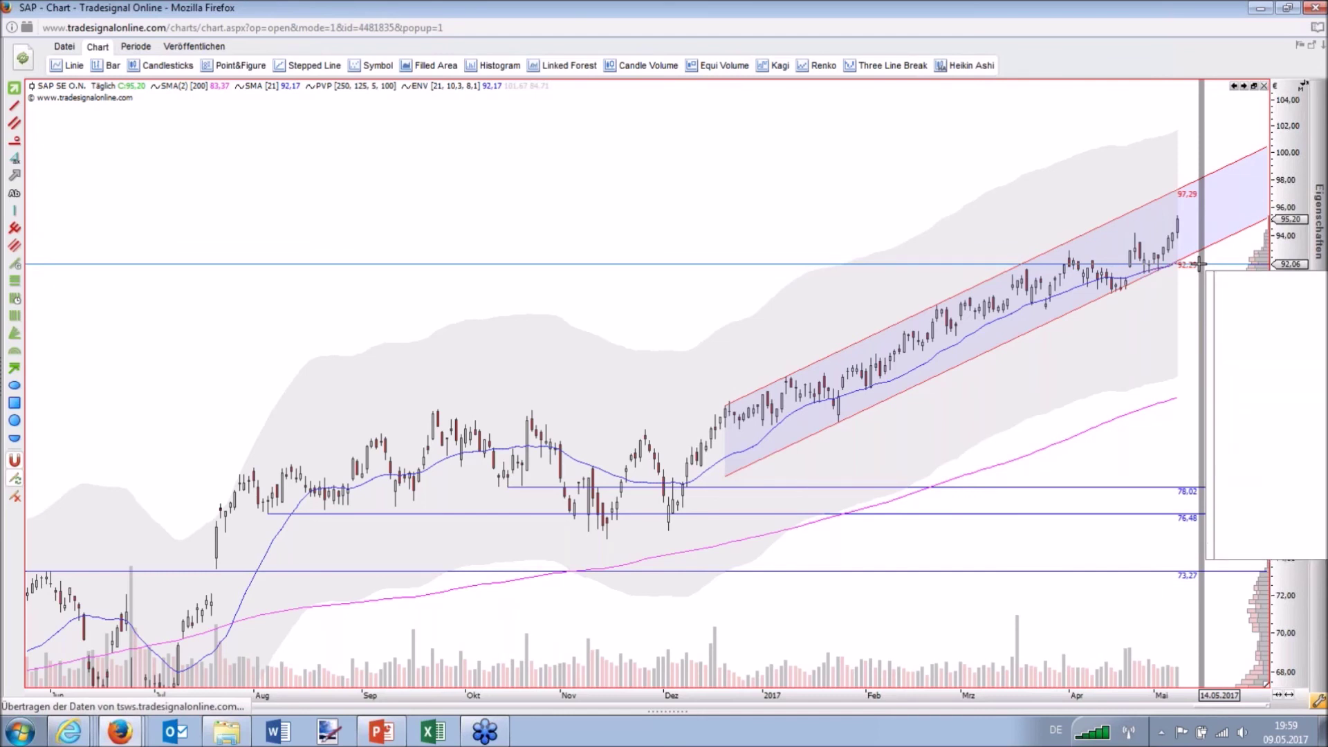
left_click_drag(1200, 264, 1201, 264)
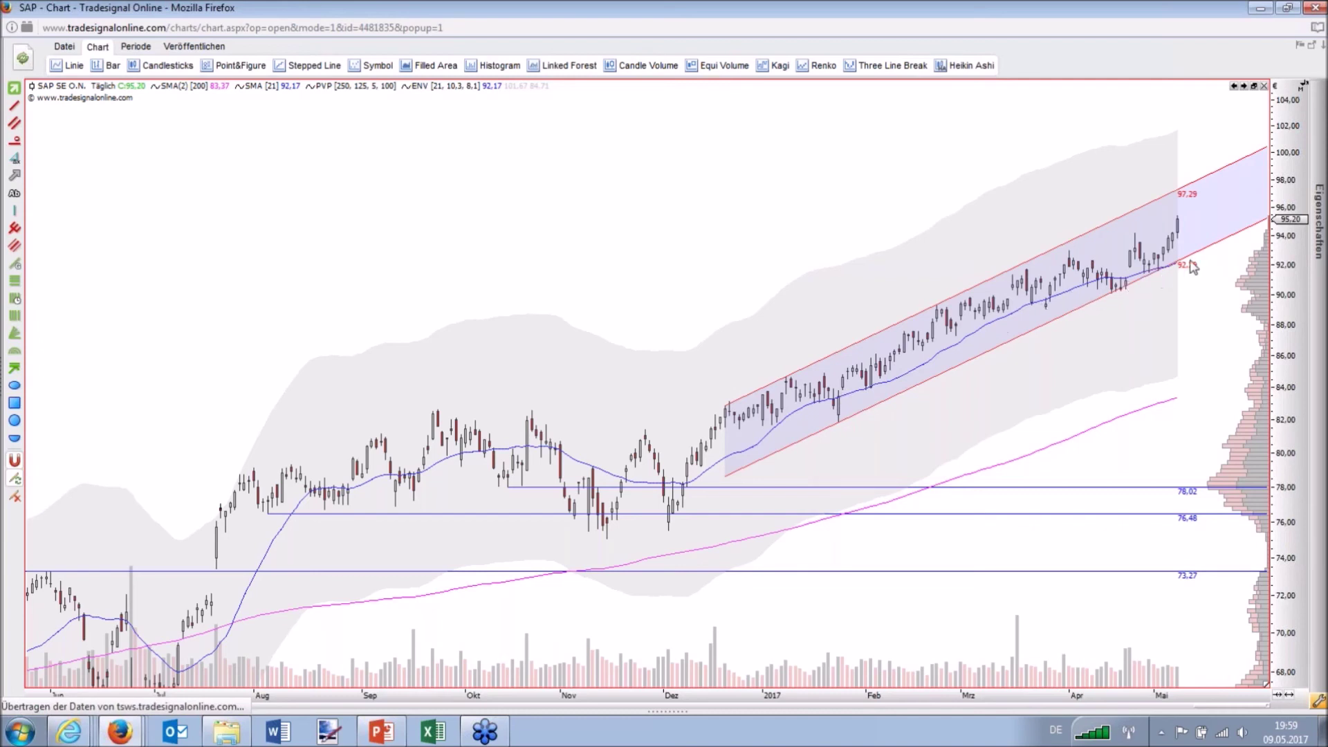
mouse_move(1179, 264)
left_click(1195, 274)
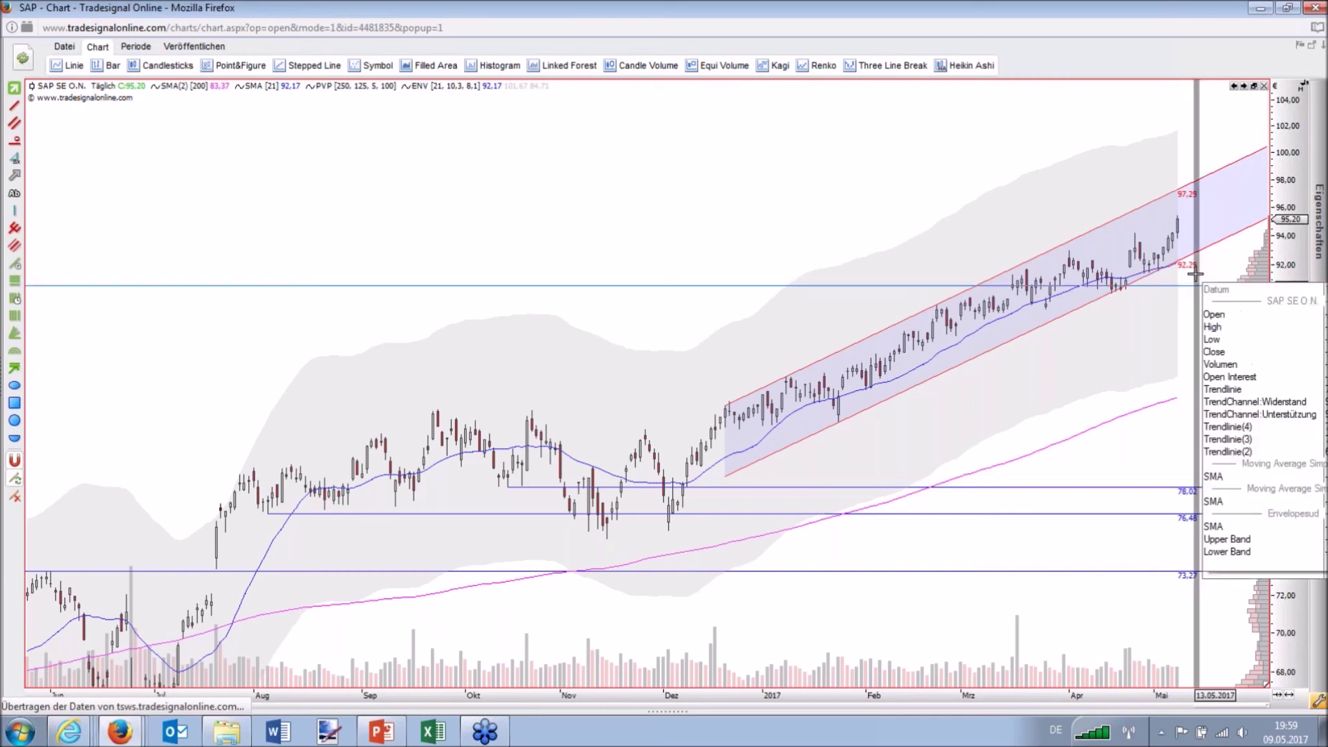
left_click_drag(1195, 273, 1195, 194)
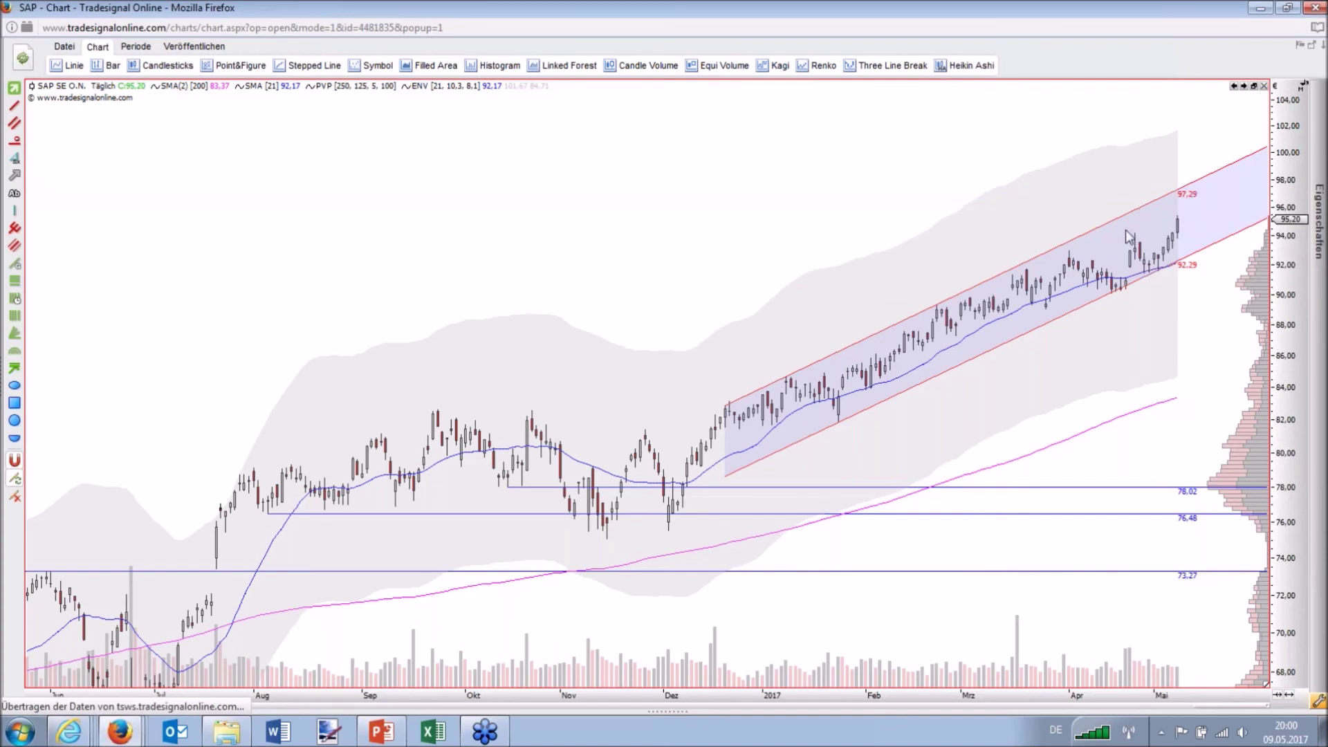
left_click_drag(853, 700, 1149, 714)
right_click(1148, 714)
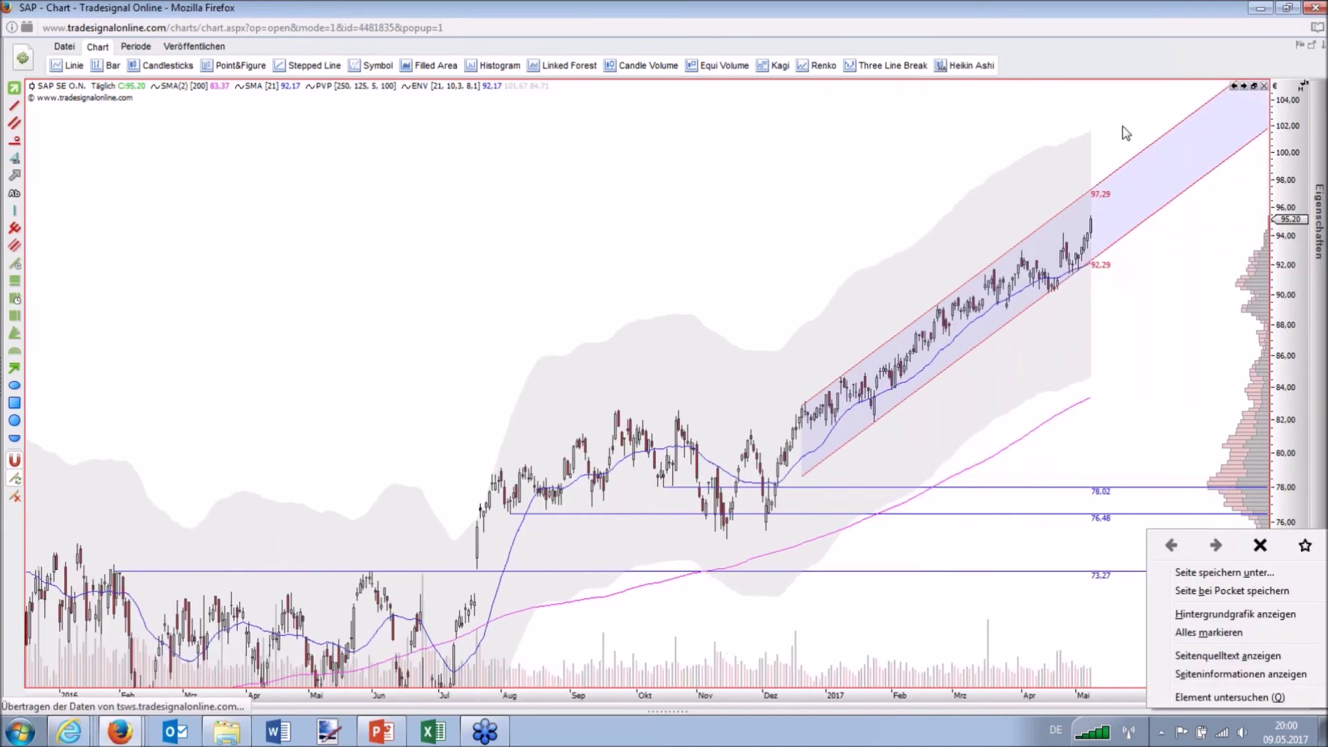
left_click(1107, 14)
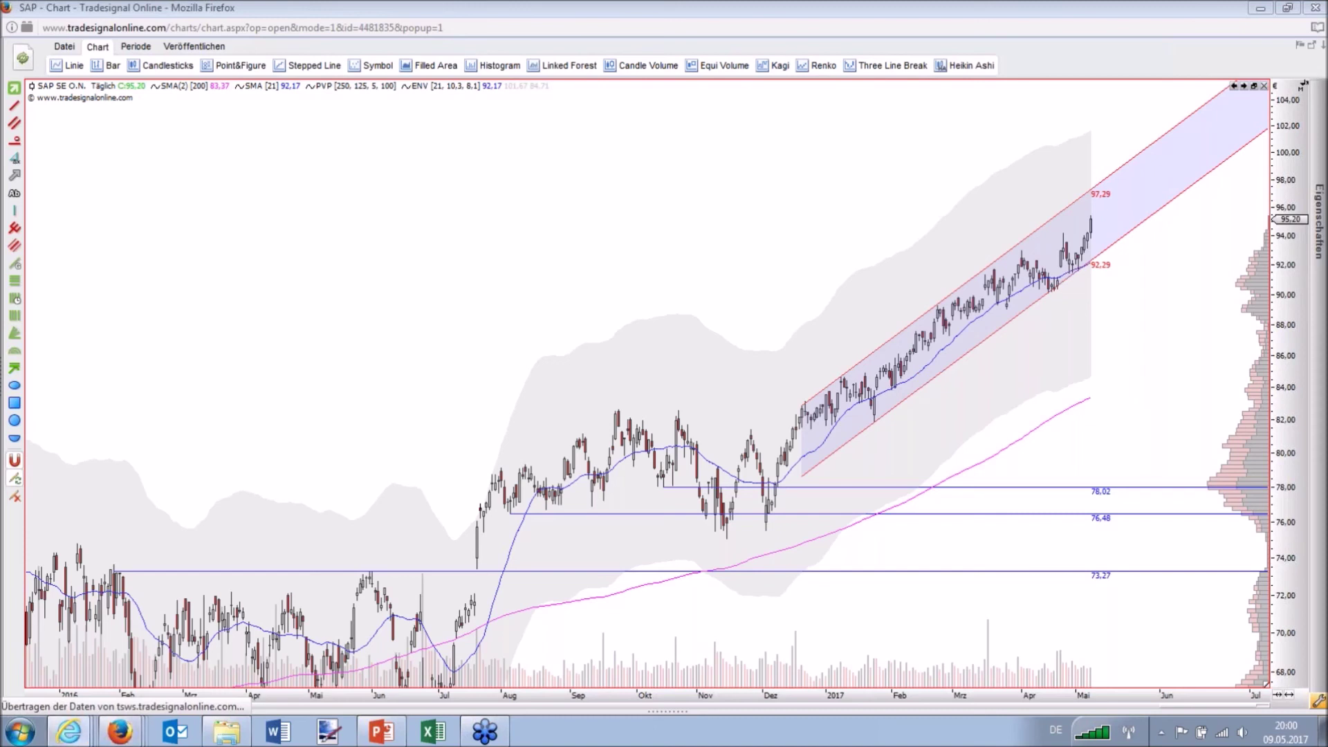
- Move the SAP chart aside and sort the Börsen-Zeitung DAX consensus table by 2018 P/E ratio, highest first
left_click_drag(1038, 2, 582, 2)
left_click_drag(796, 2, 740, 61)
double_click(741, 61)
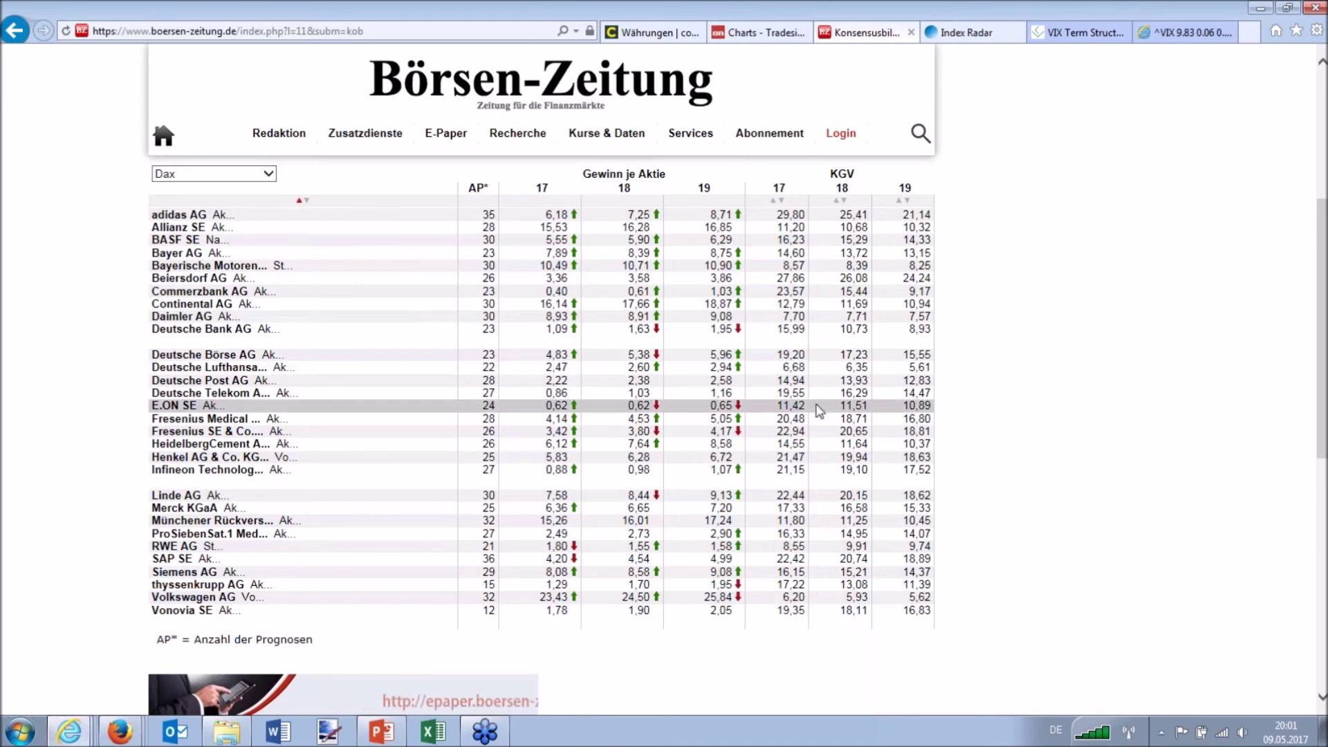
left_click(845, 202)
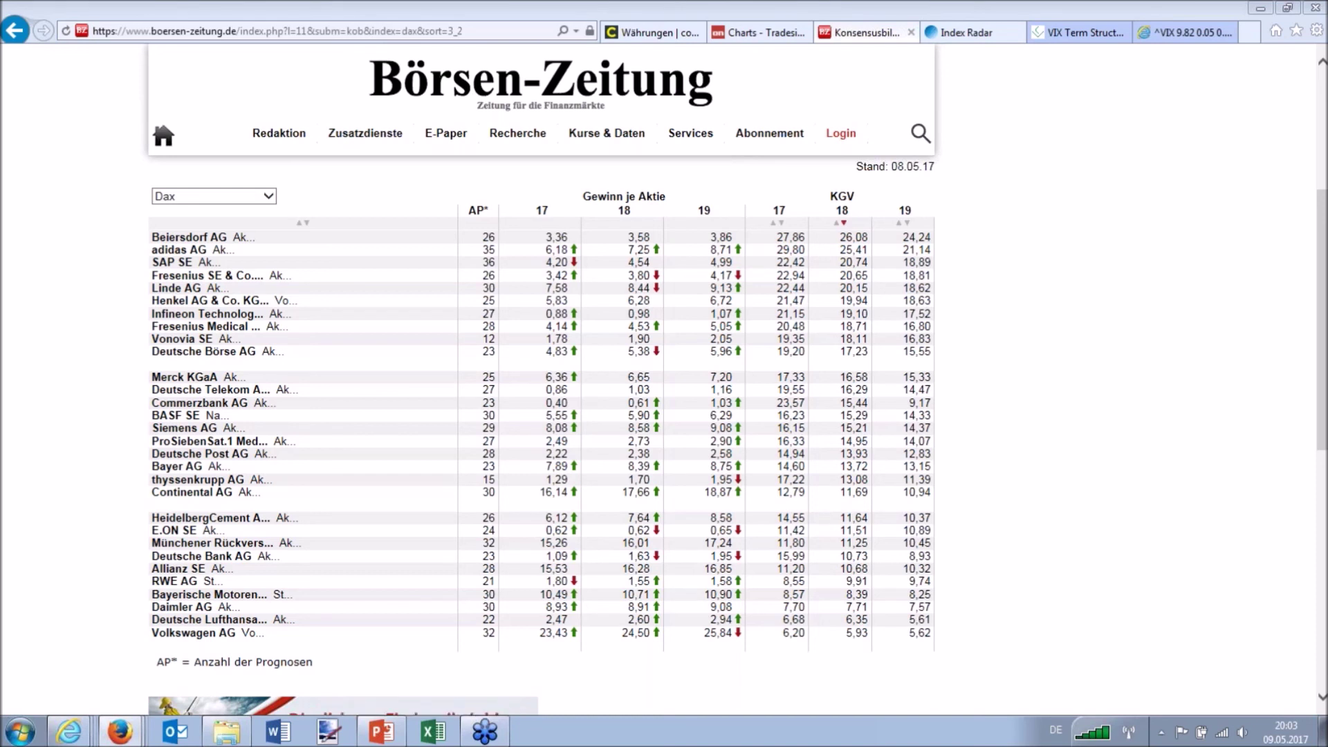
- Switch back to the Tradesignal overview of the DAX-Werte charts in Firefox and go to the E.ON chart
key("alt+Tab")
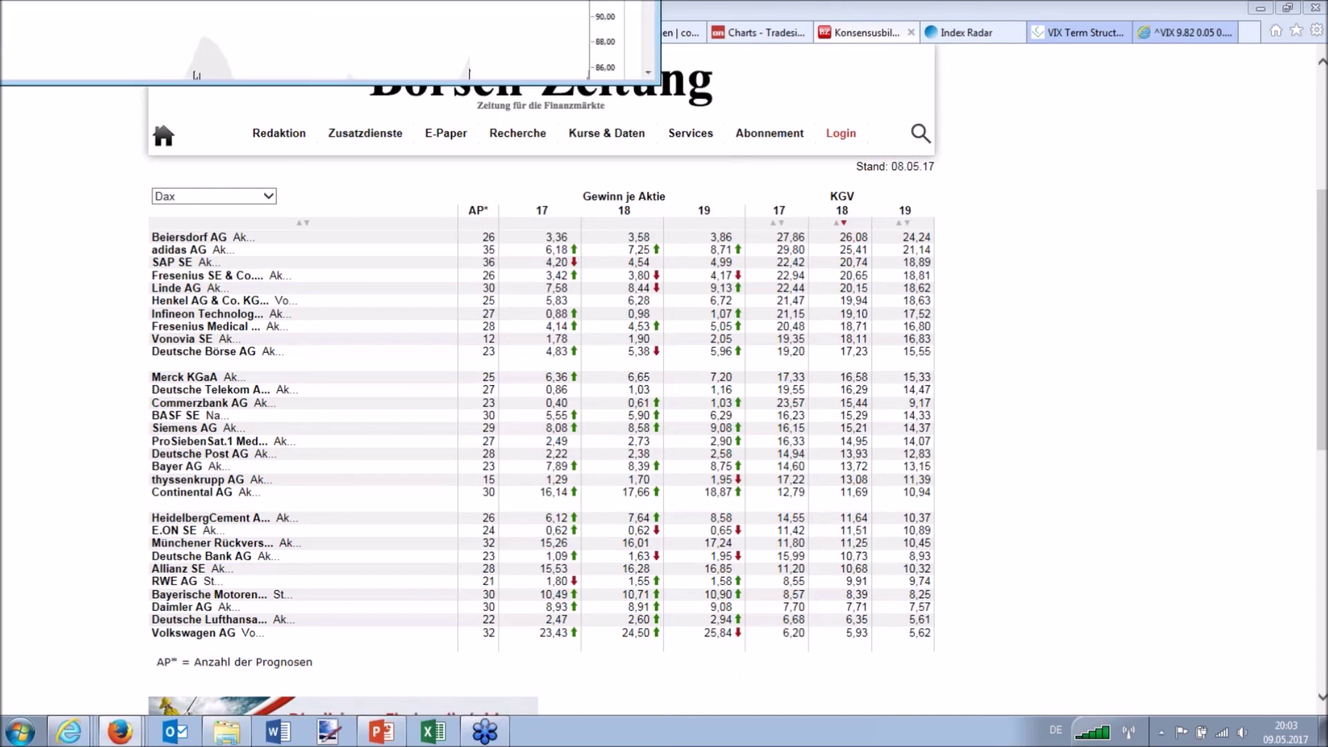
left_click_drag(123, 0, 634, 38)
double_click(633, 38)
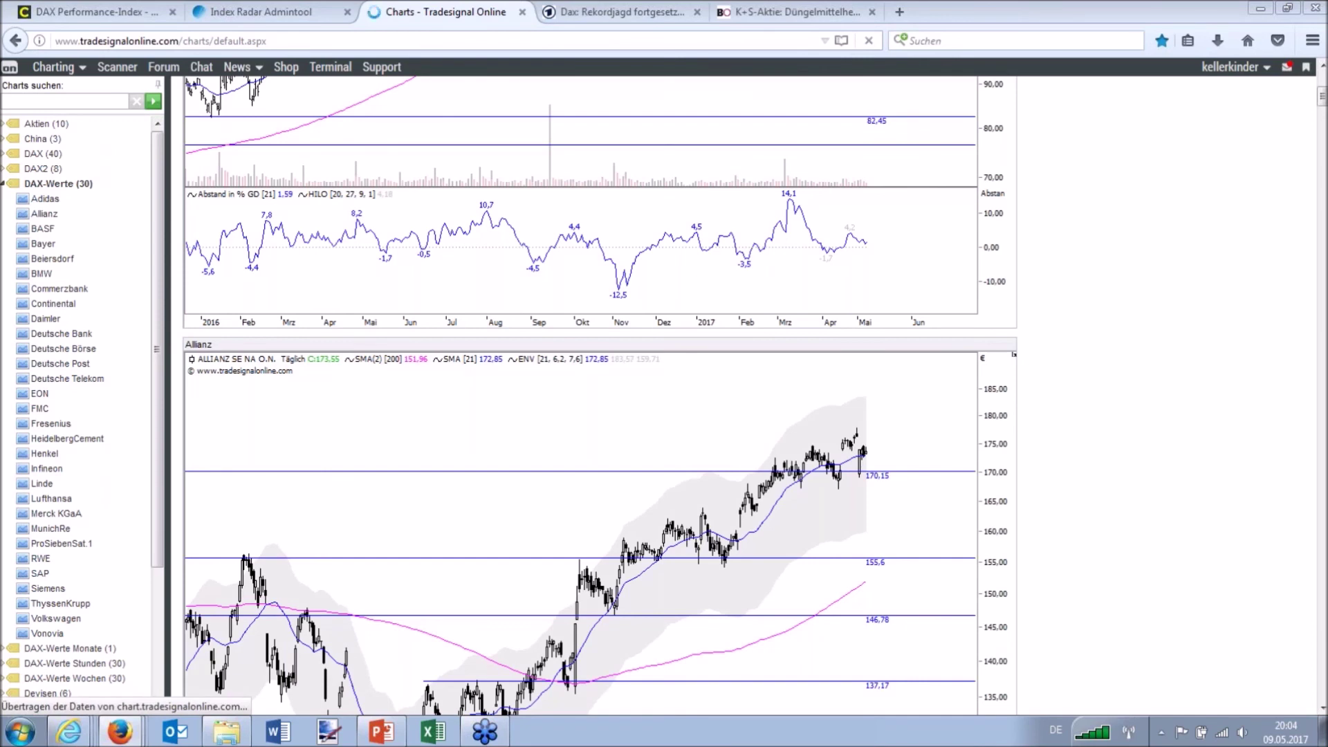
left_click(1013, 344)
left_click(1012, 383)
scroll(1035, 356, "down", 3)
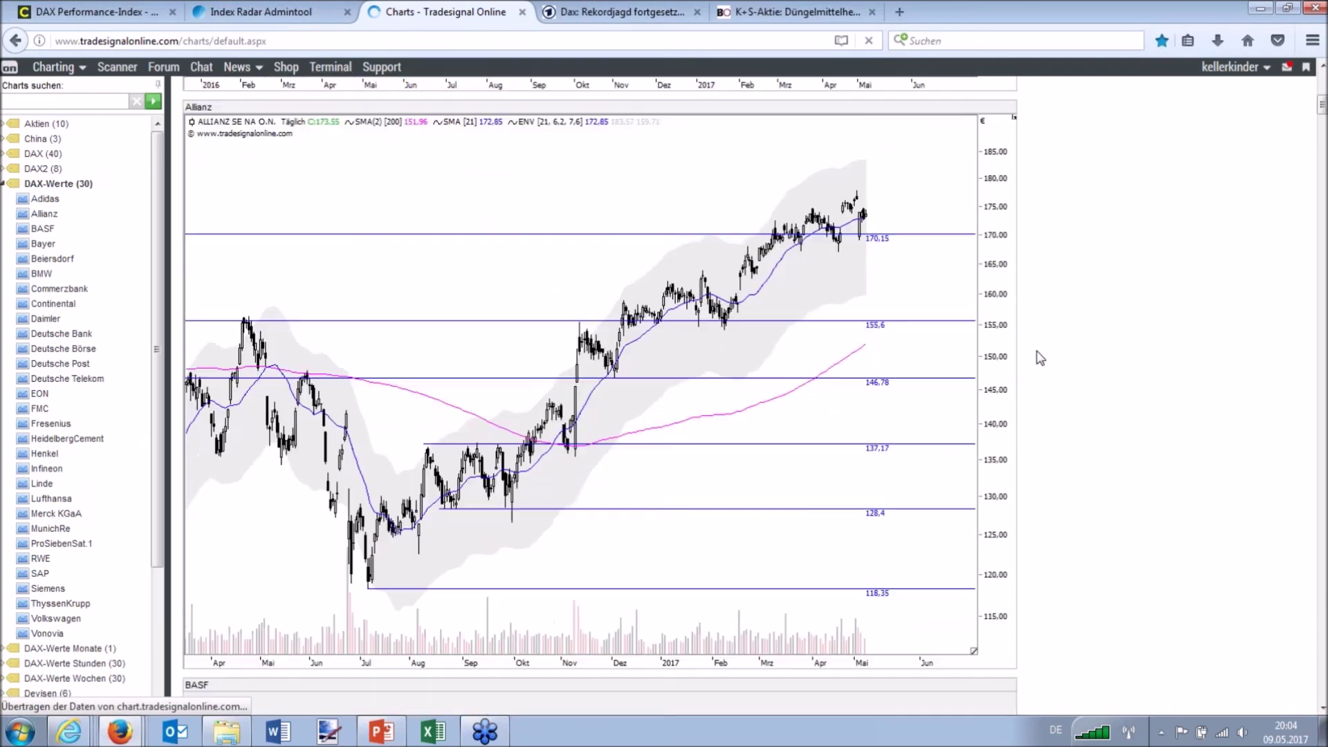
scroll(1040, 357, "down", 20)
scroll(1040, 368, "down", 20)
scroll(1042, 379, "down", 20)
scroll(1041, 377, "down", 6)
scroll(1042, 377, "up", 7)
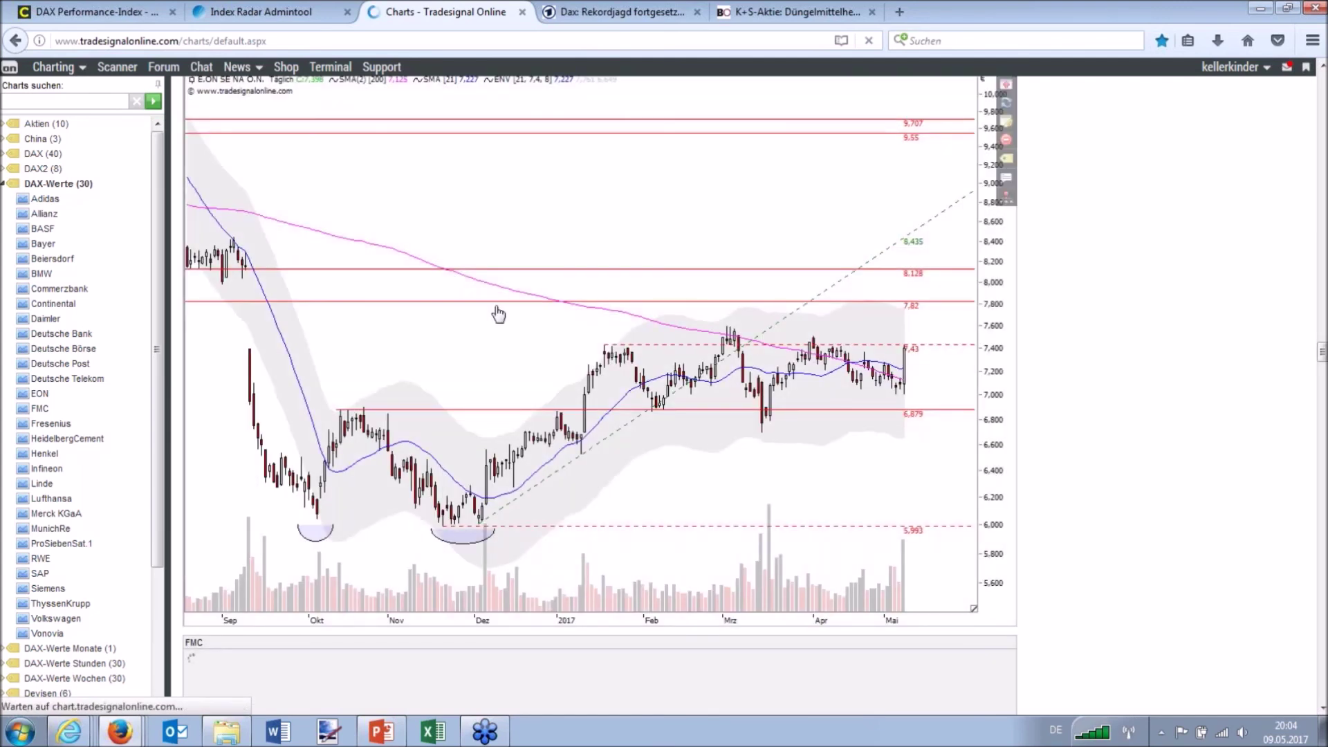
- Hide the chart list and bring the E.ON chart back into view
left_click(157, 85)
scroll(890, 328, "up", 1)
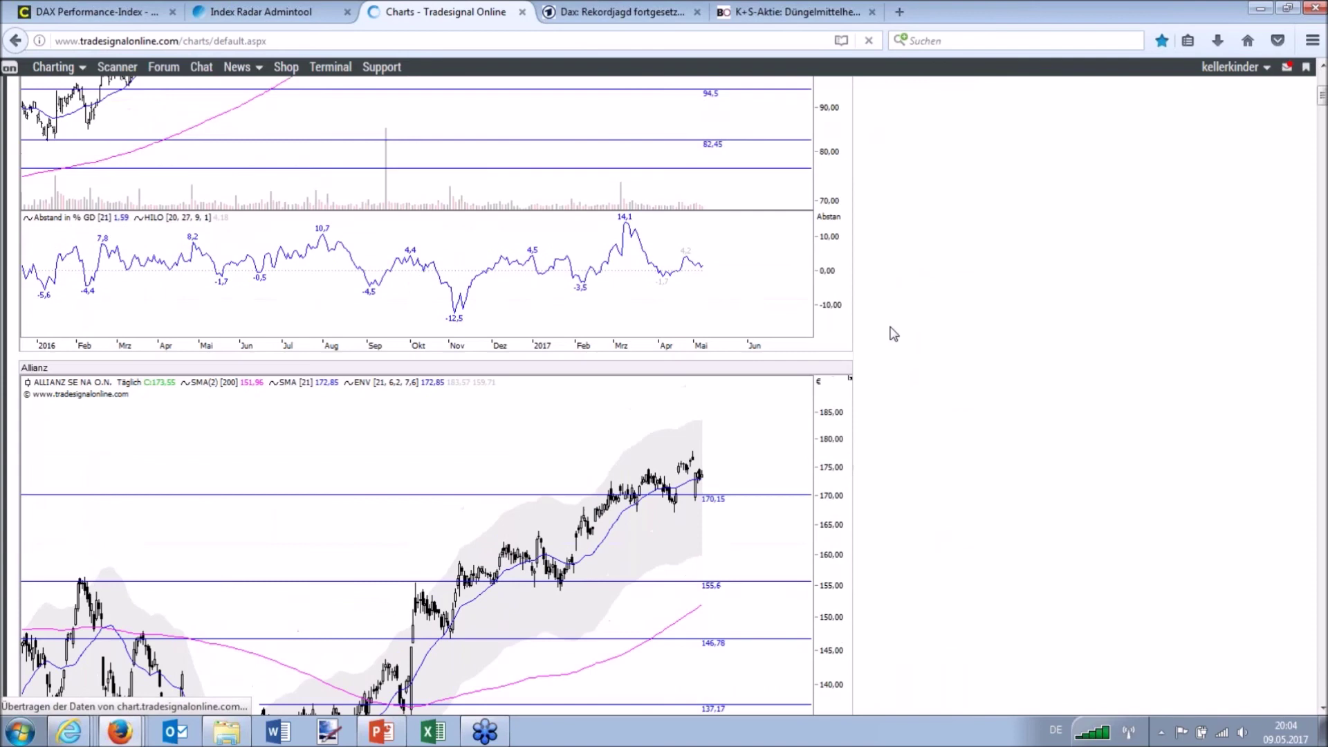
scroll(892, 336, "down", 12)
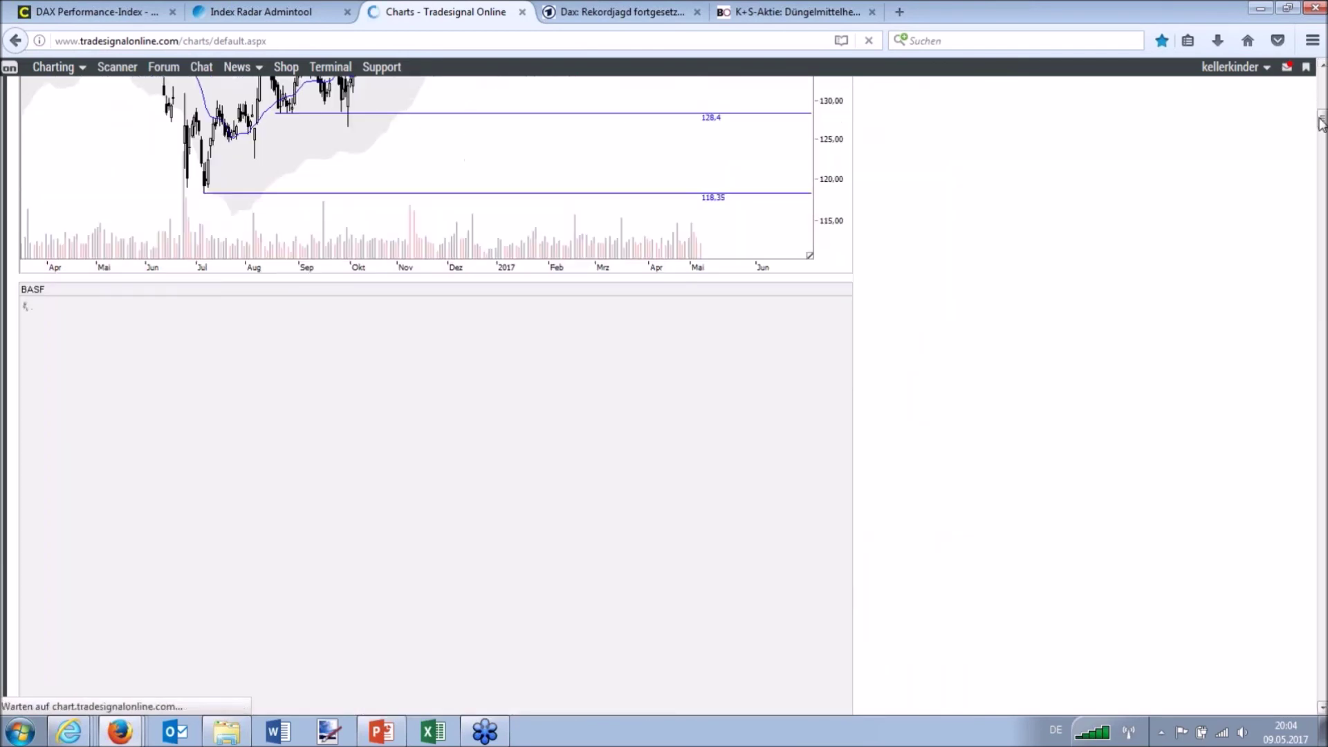
left_click_drag(1321, 106, 1301, 365)
scroll(896, 333, "up", 8)
scroll(879, 346, "down", 3)
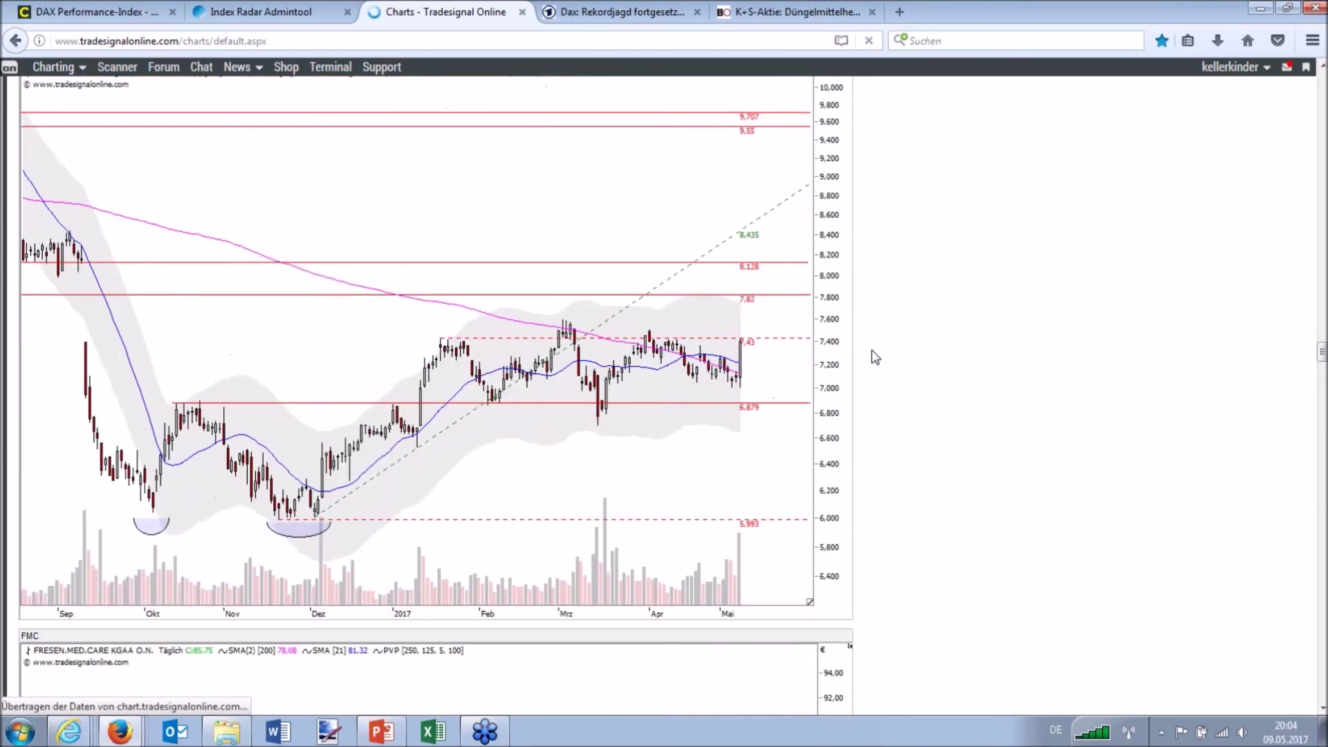